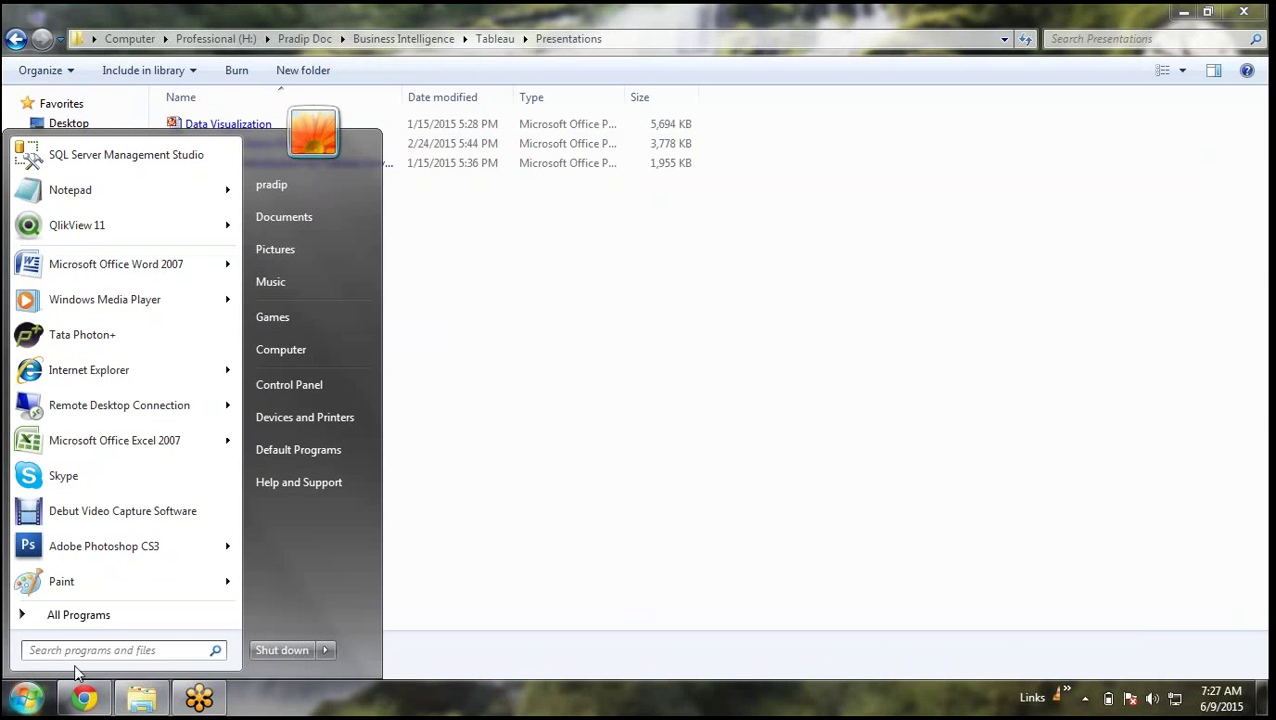
Find and launch Tableau 8.2
click(100, 618)
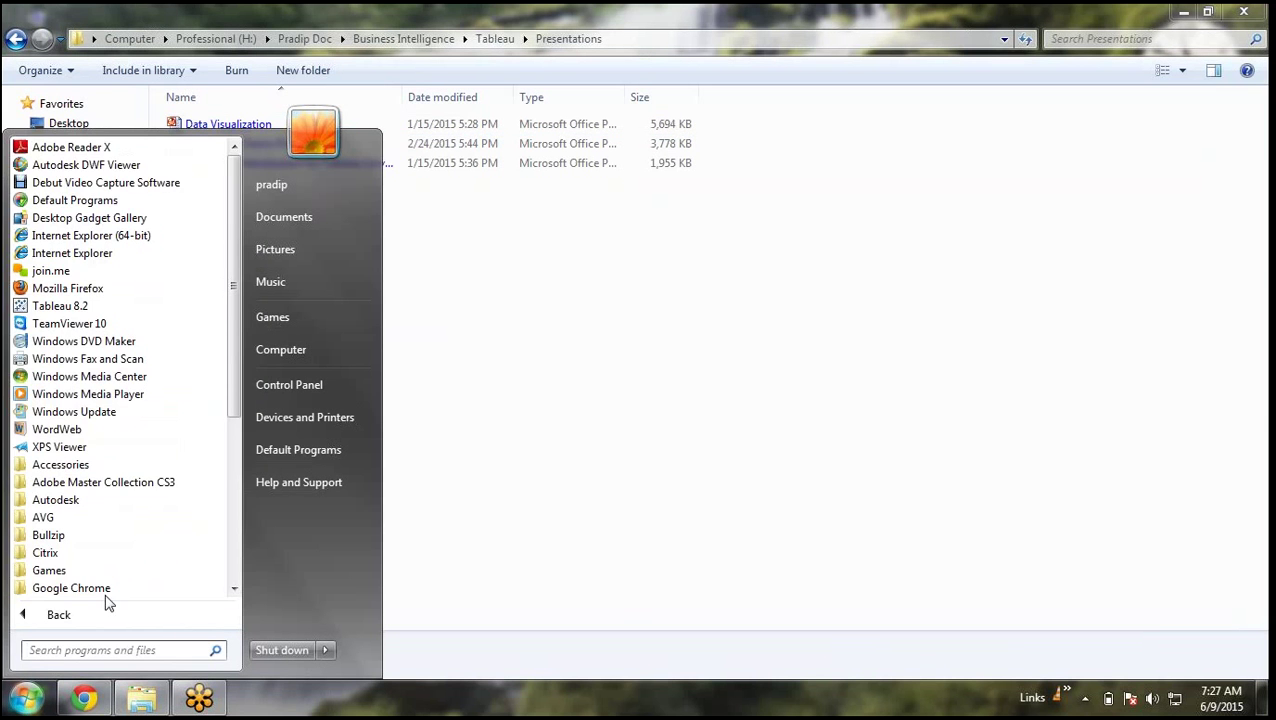
scroll(110, 590, down, 3)
scroll(120, 577, down, 2)
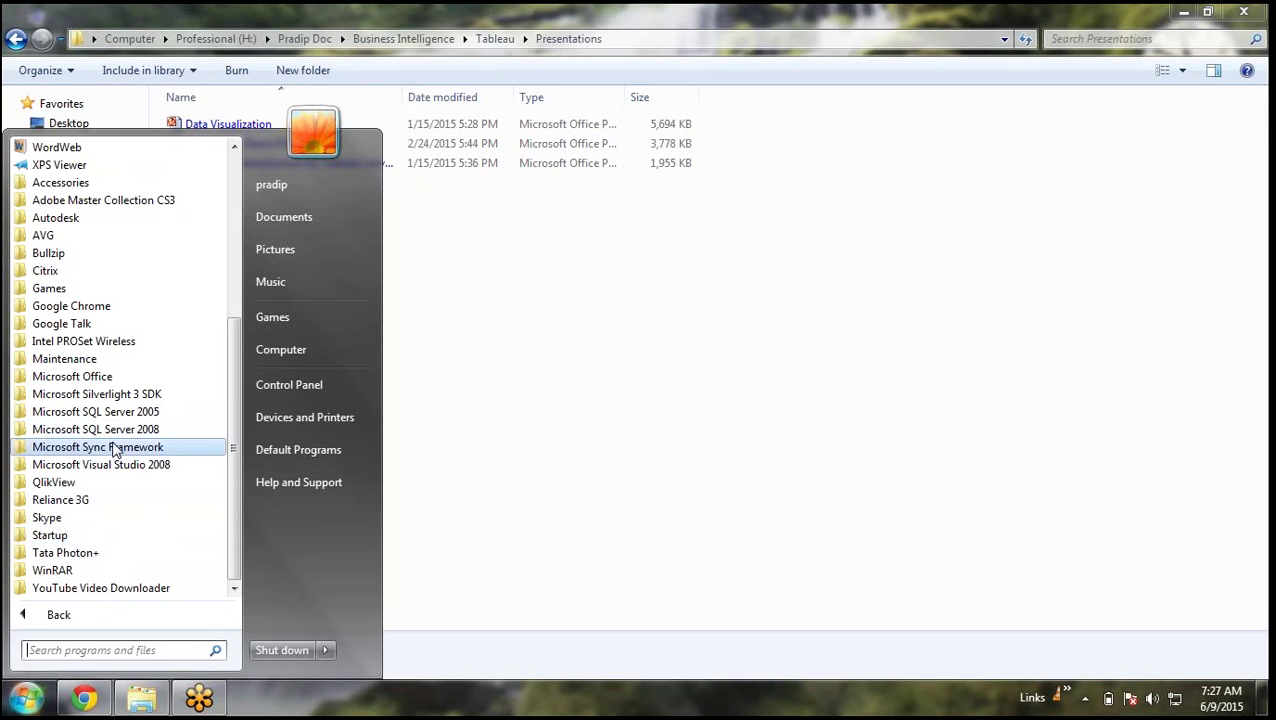
click(1065, 692)
click(1065, 692)
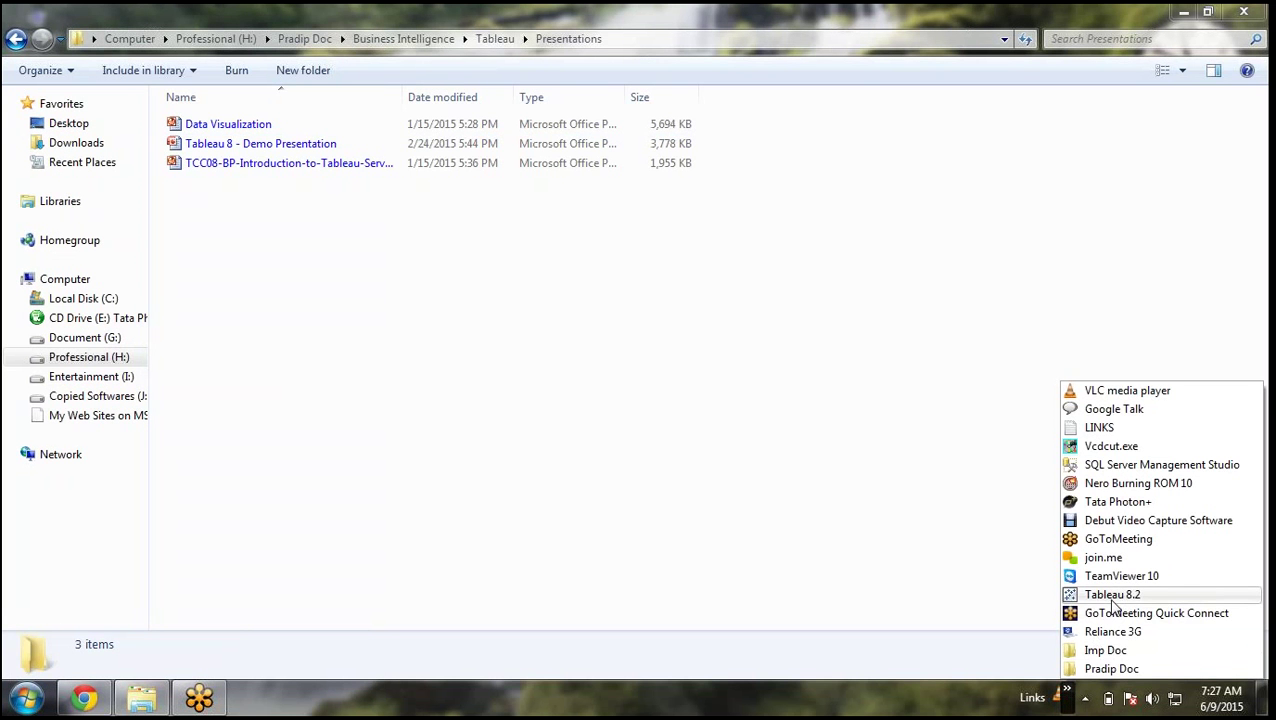
click(1111, 597)
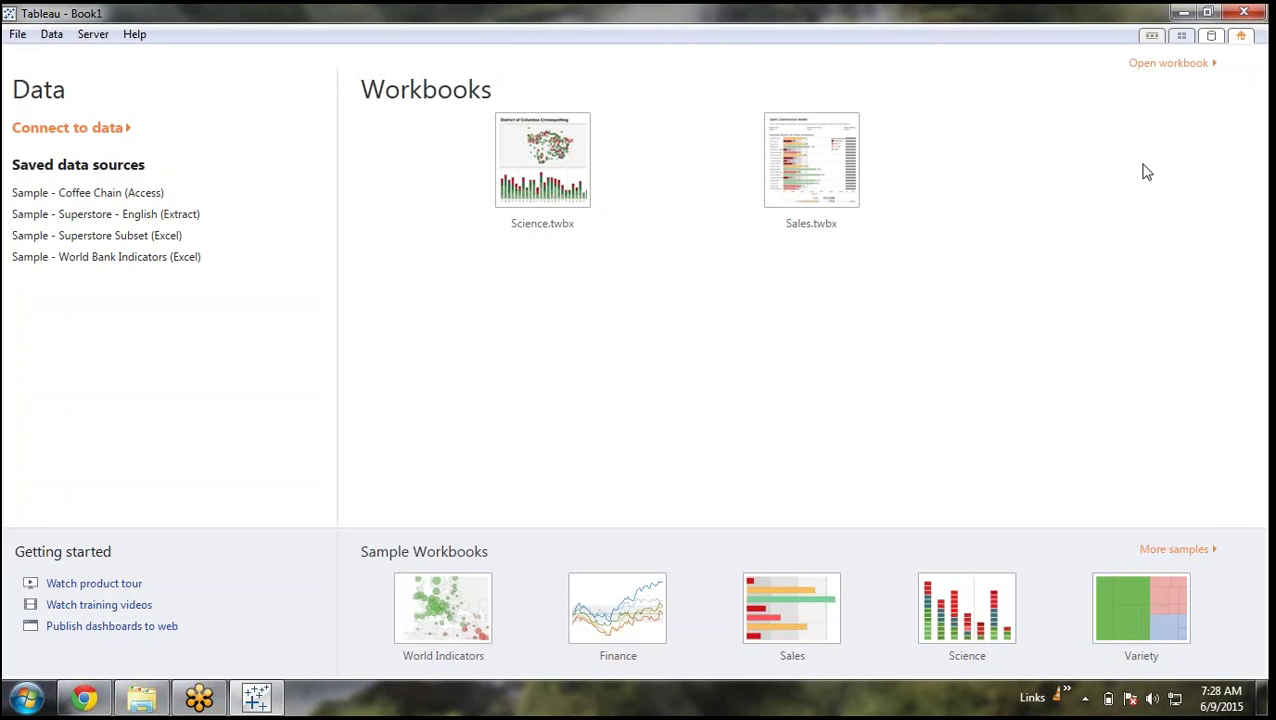
Open the Sales.twbx workbook and show its Commission Model dashboard in presentation mode
click(1178, 66)
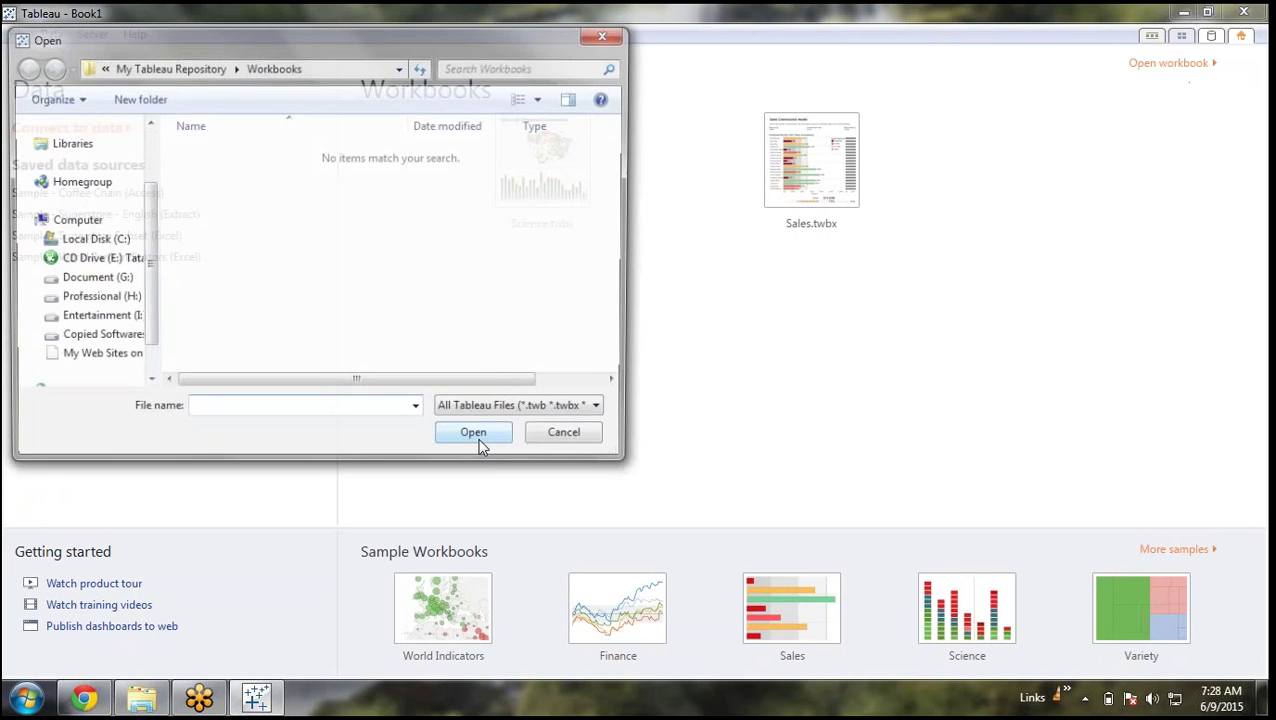
click(568, 438)
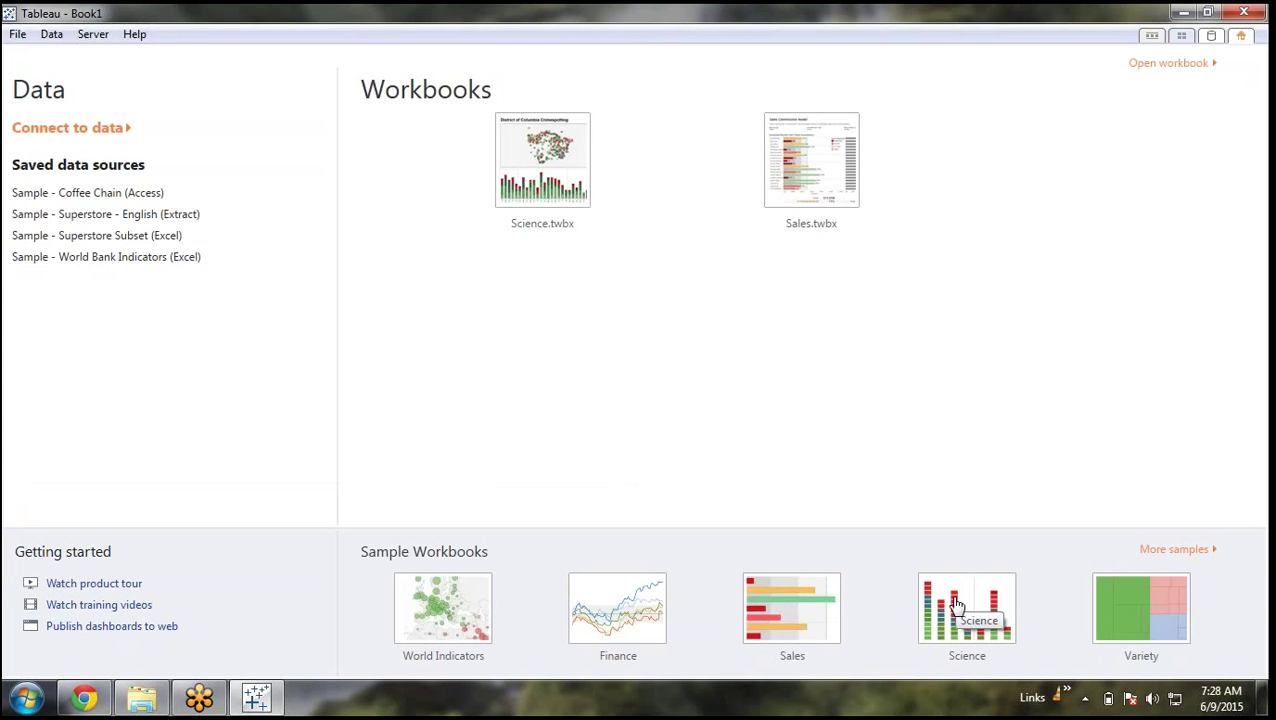
mouse_move(512, 182)
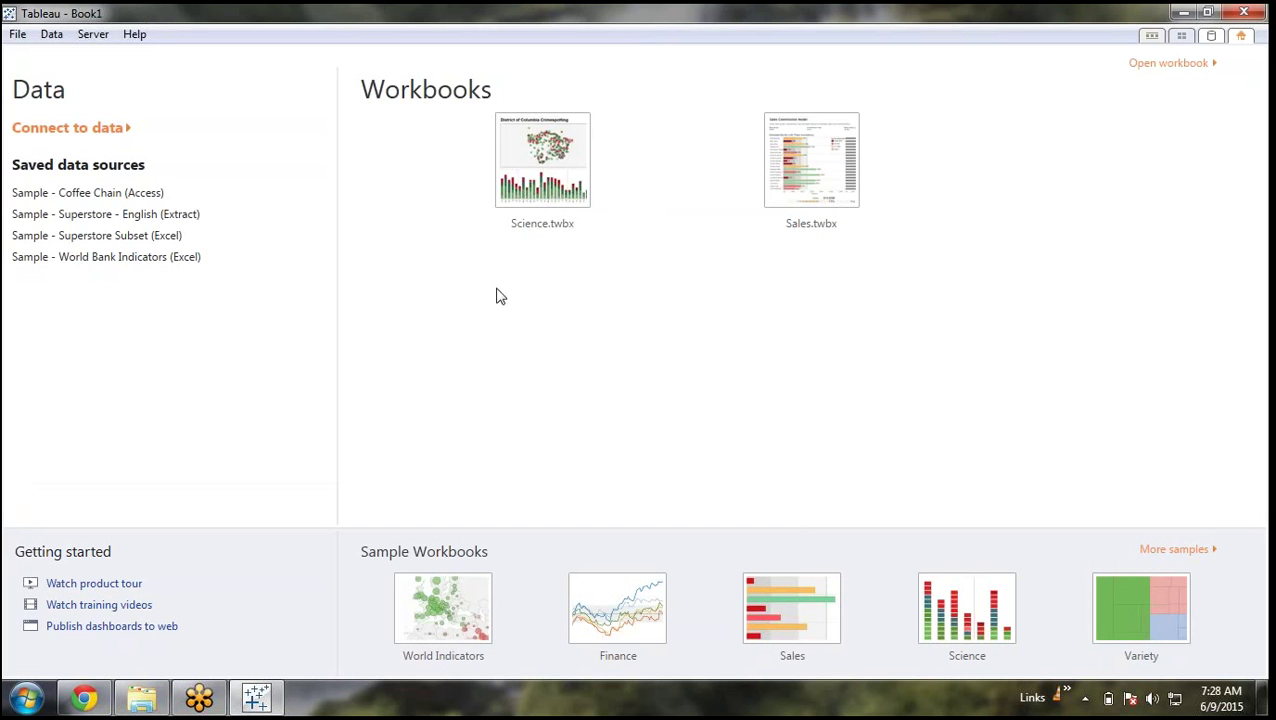
click(807, 153)
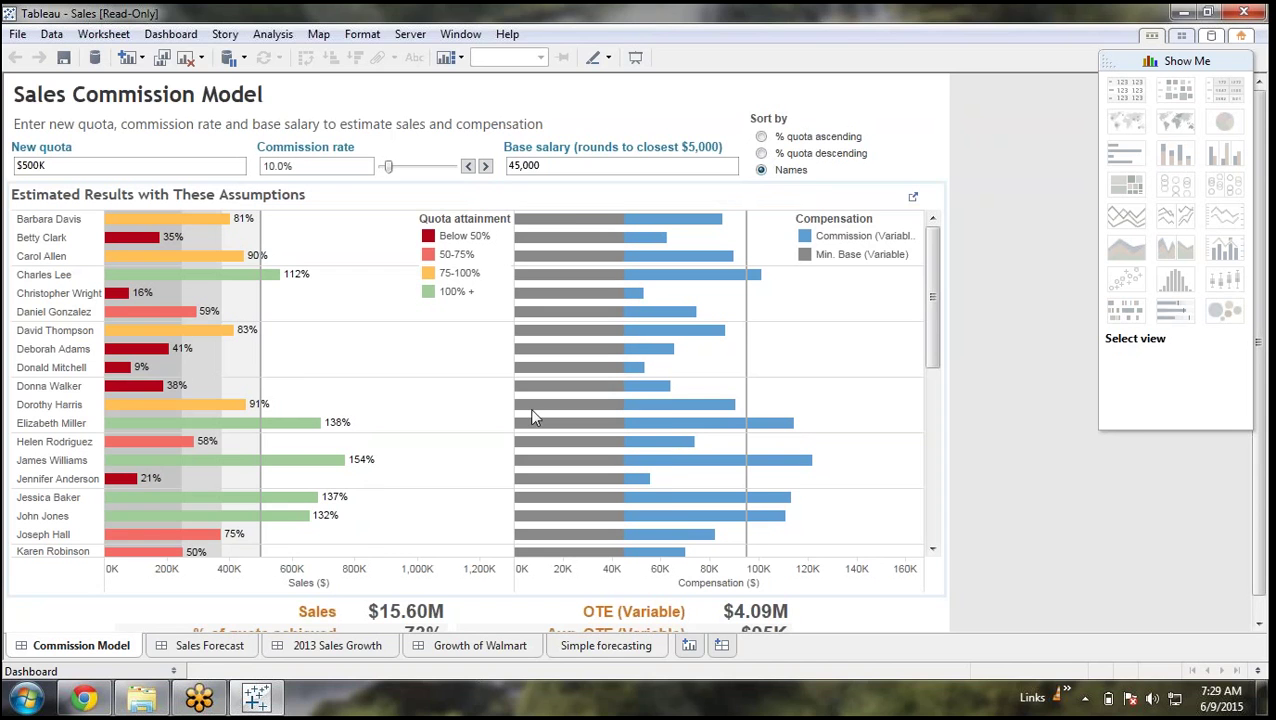
click(635, 57)
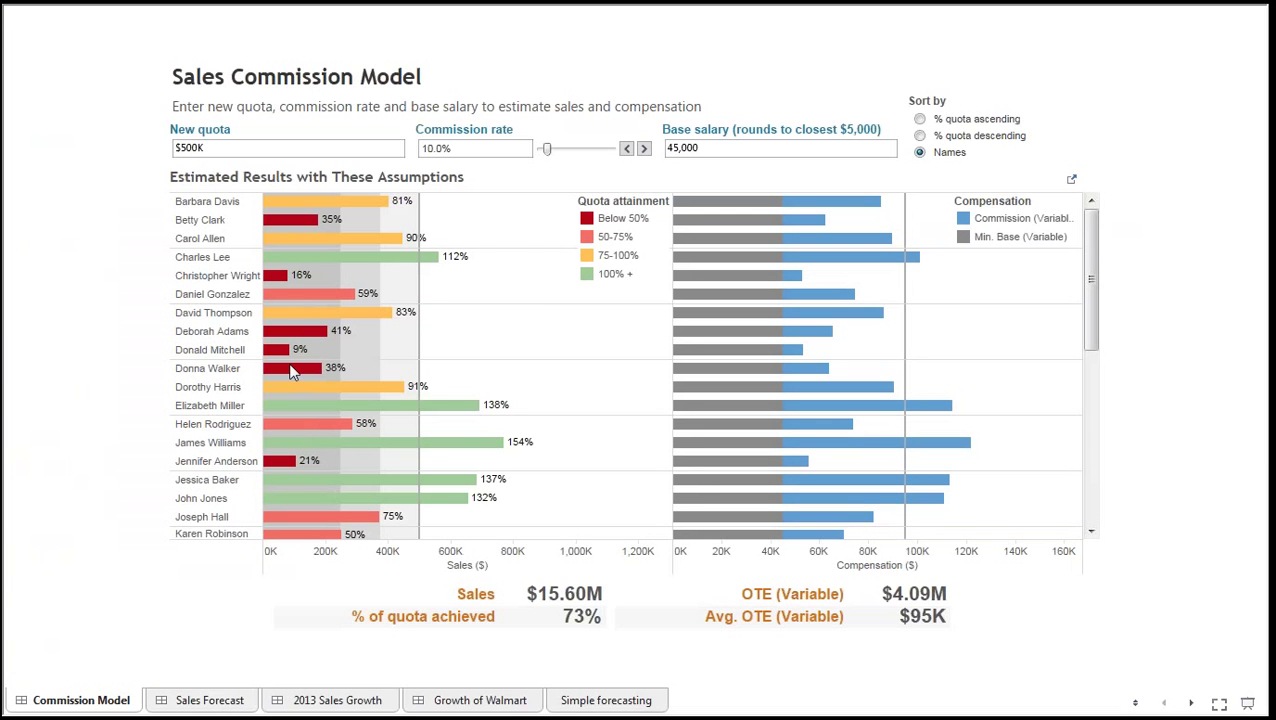
Set the commission rate to 97.4% and look through the sales people further down the estimated results
mouse_move(293, 372)
drag(548, 153, 610, 150)
mouse_move(773, 296)
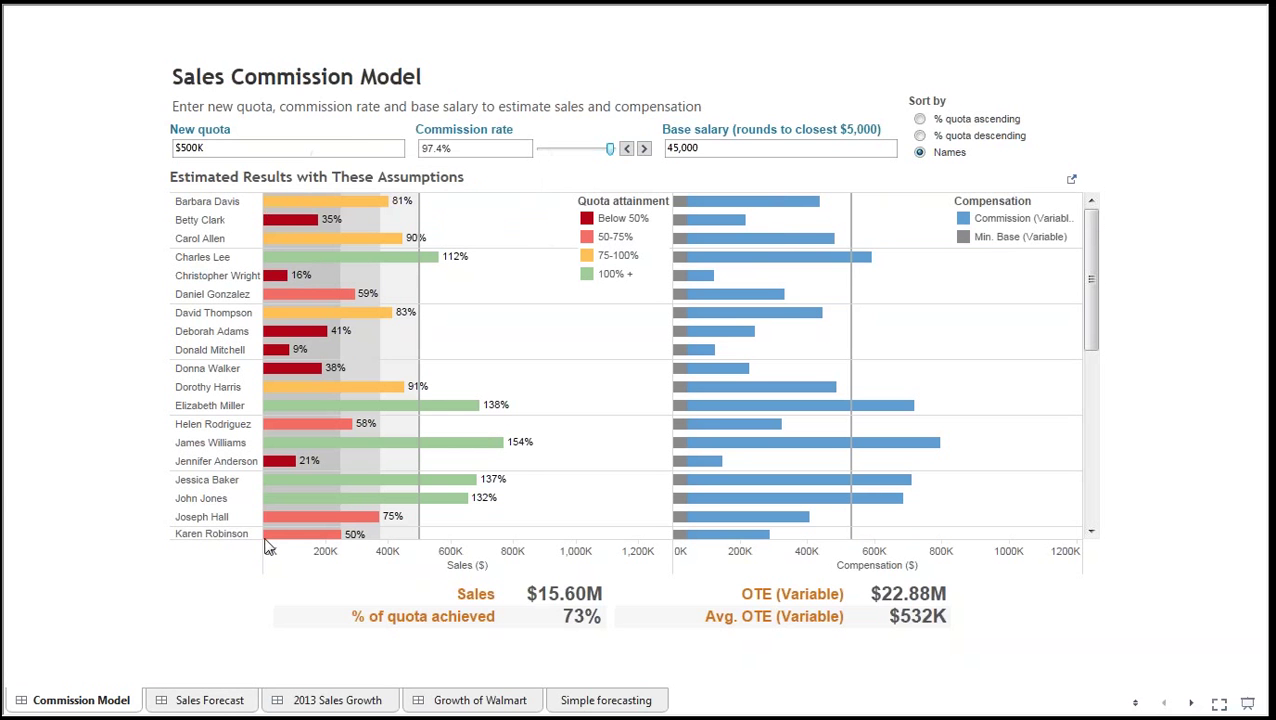
mouse_move(284, 521)
scroll(1096, 532, down, 5)
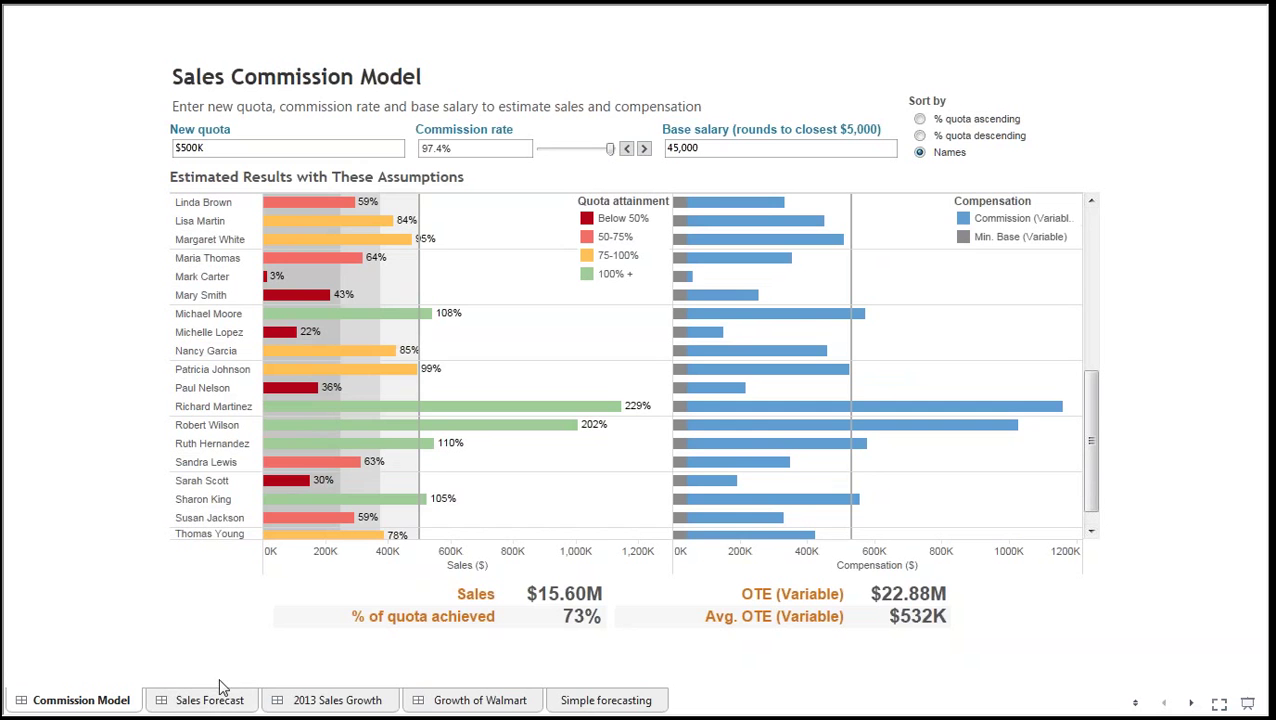
View the summary data behind one salesperson's 75-100% quota attainment bar, and close the data window
right_click(313, 354)
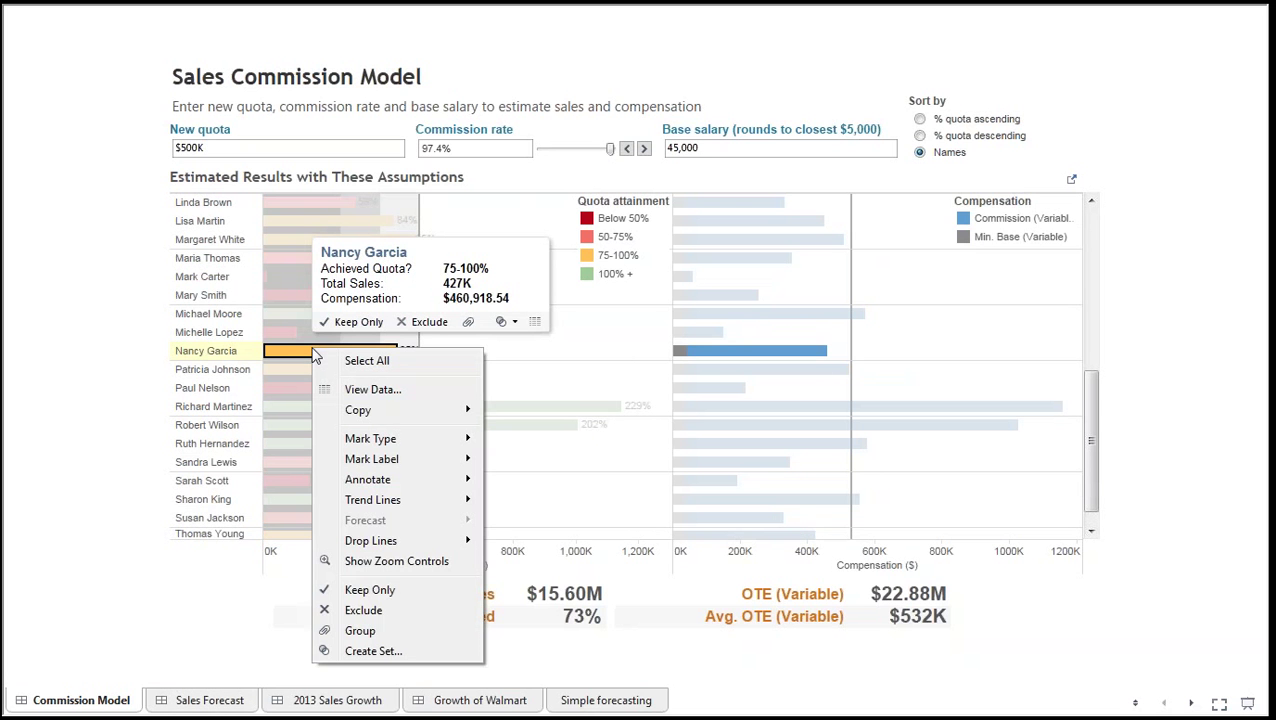
click(374, 390)
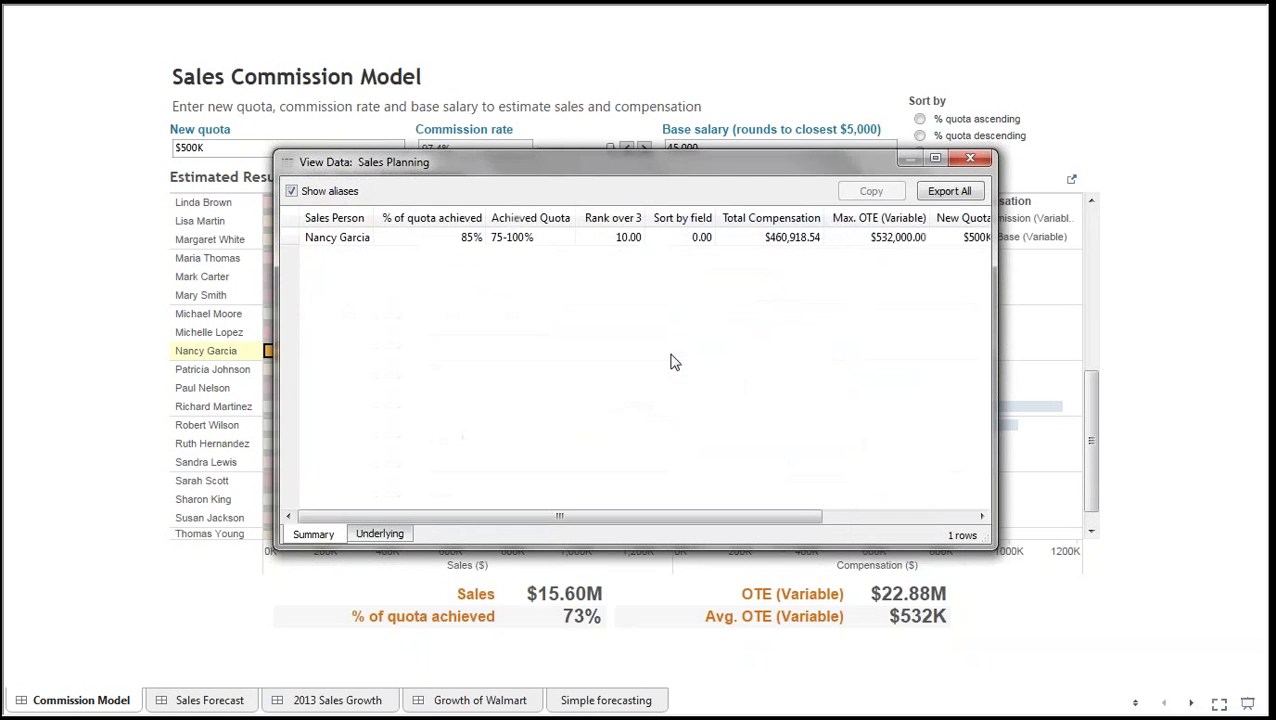
click(971, 160)
On the Sales Forecast dashboard, set planned business growth to 74% and planned churn rate to 10.7%
click(197, 703)
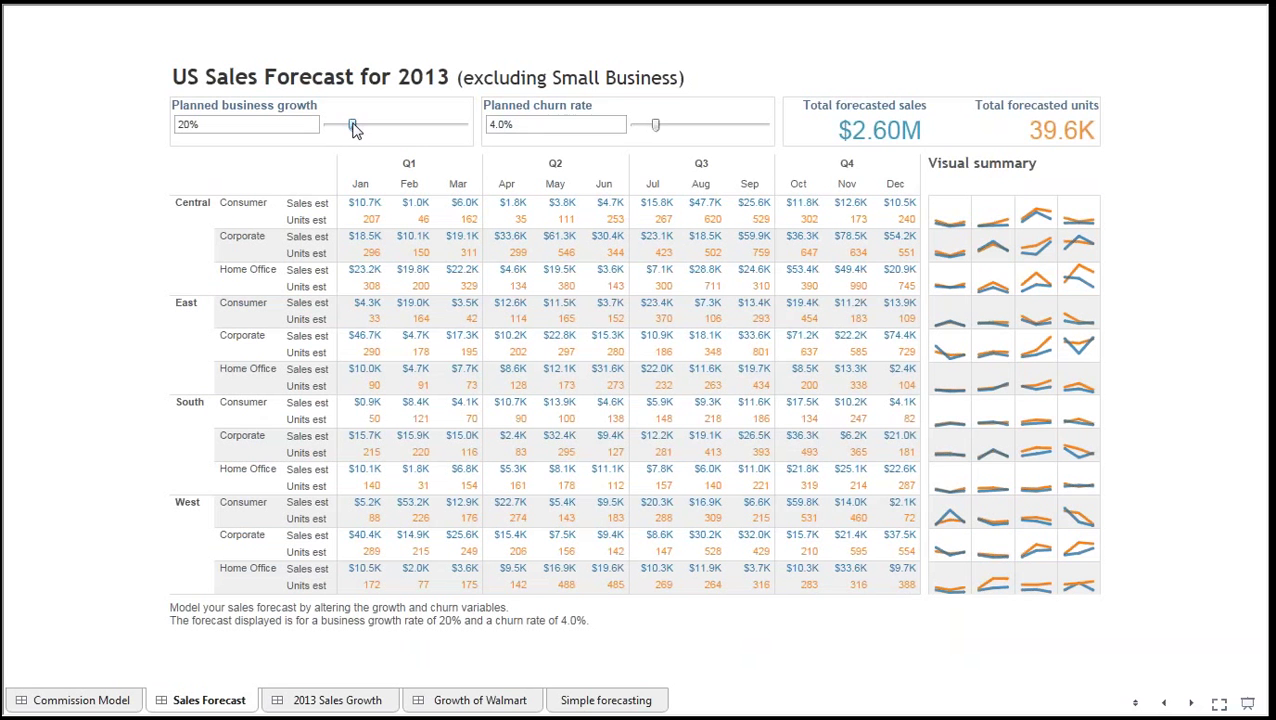
drag(353, 127, 361, 127)
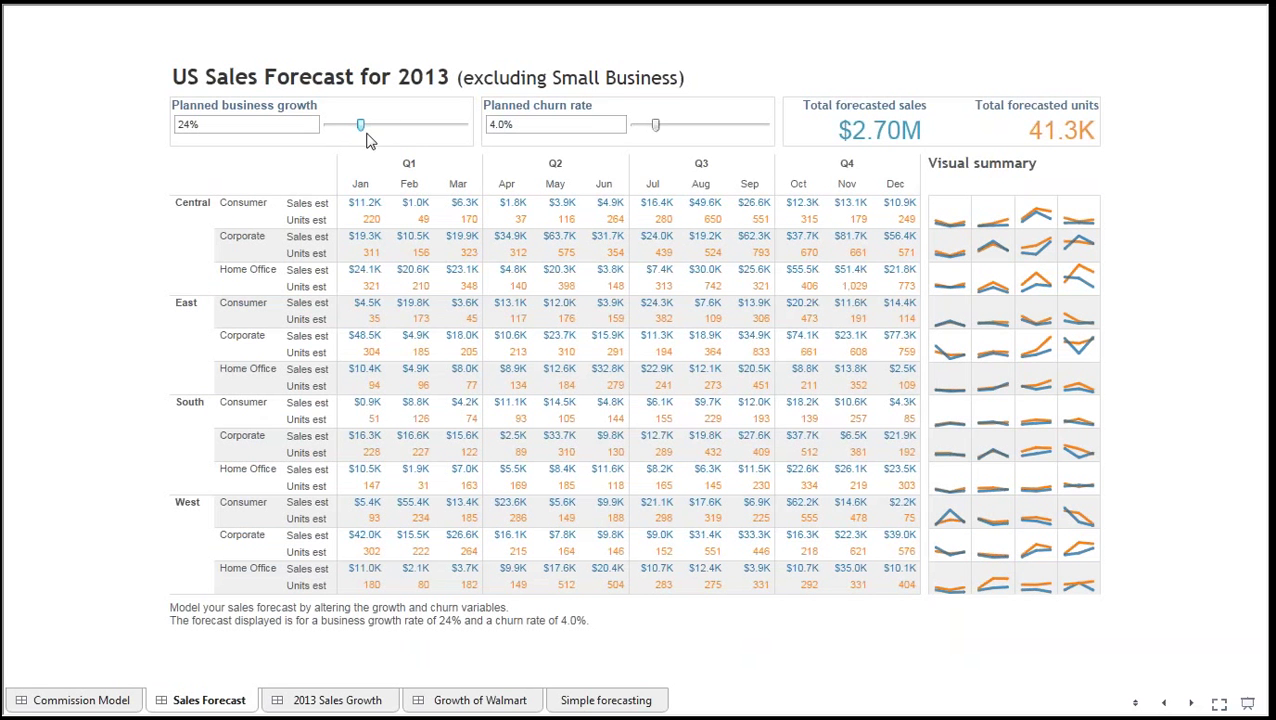
drag(361, 126, 391, 129)
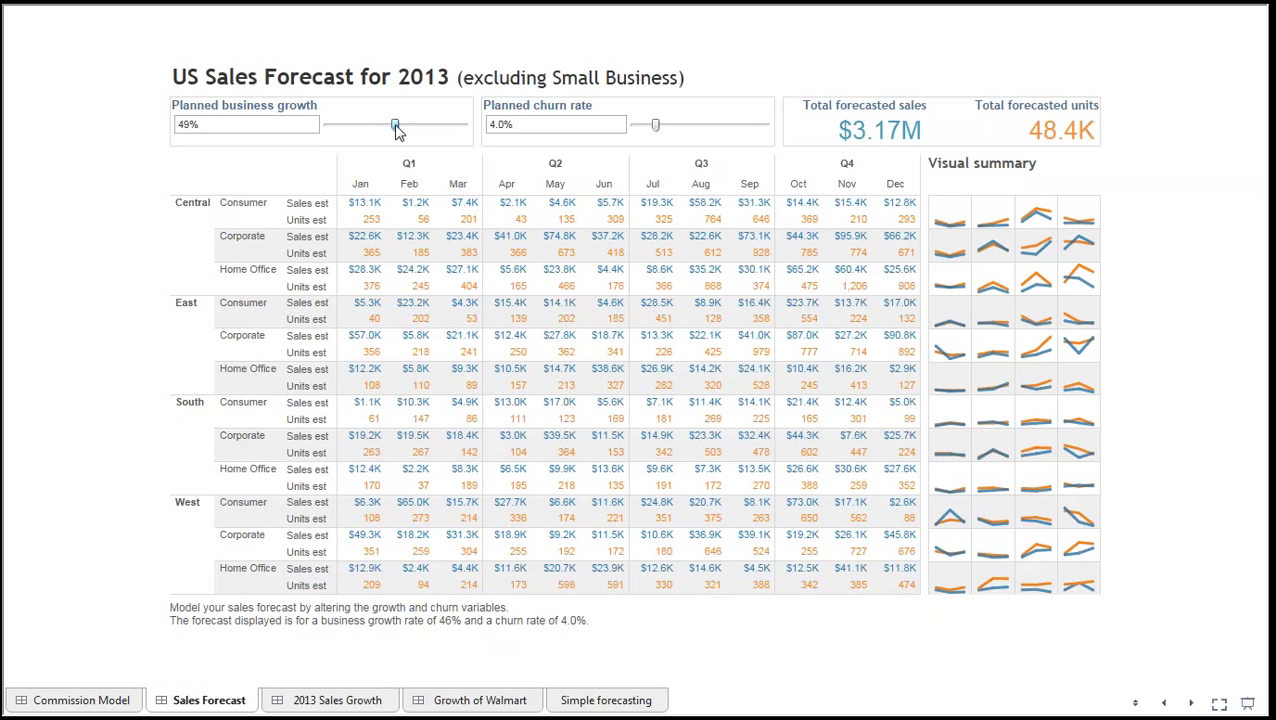
drag(396, 128, 399, 130)
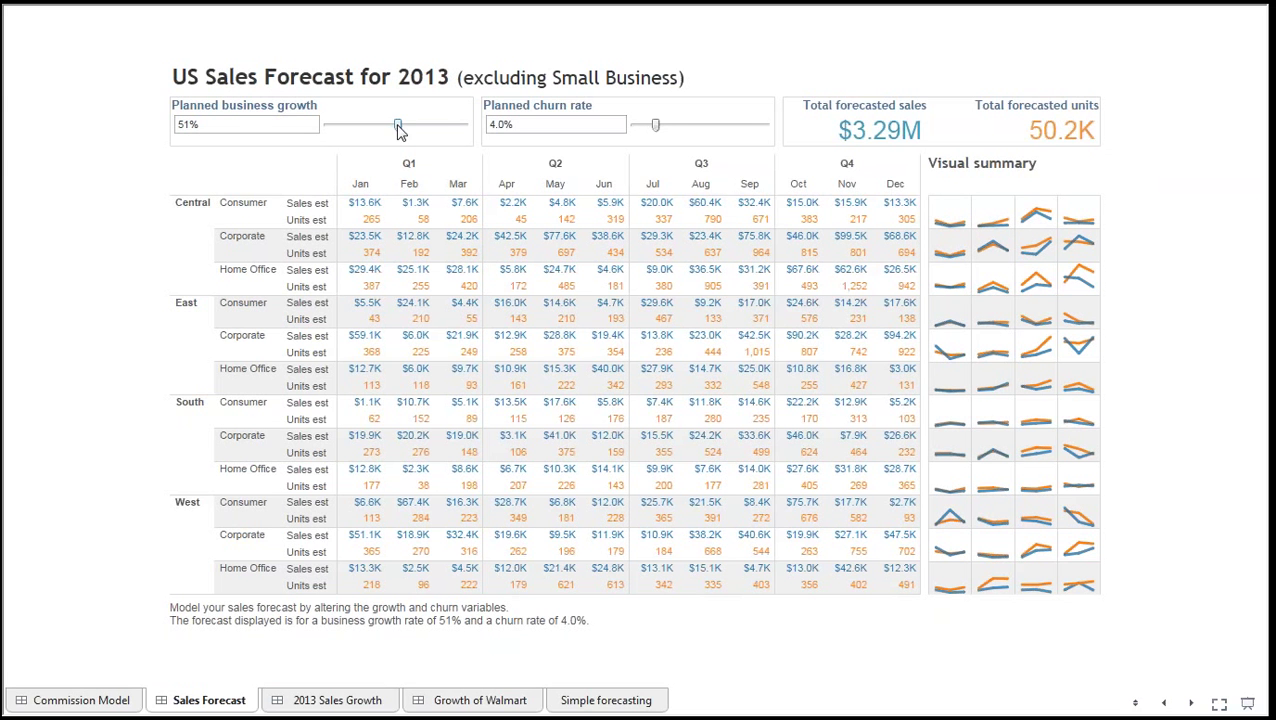
drag(398, 127, 428, 127)
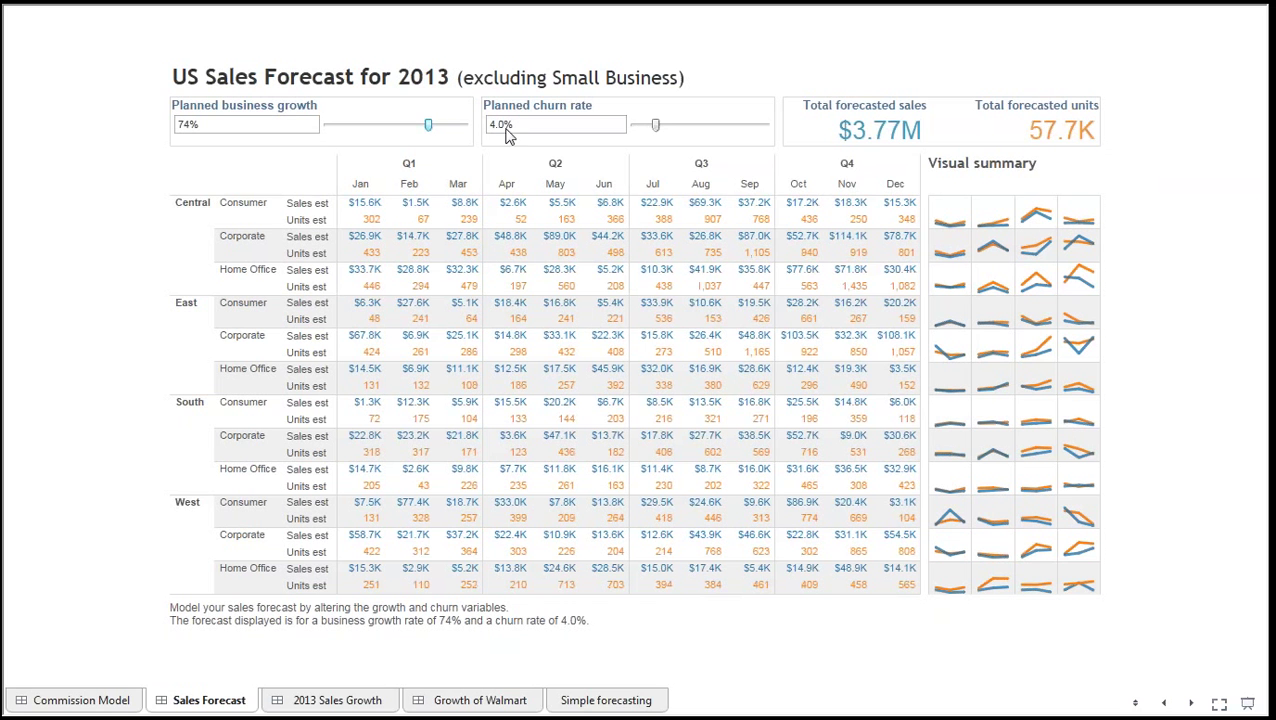
drag(656, 127, 691, 127)
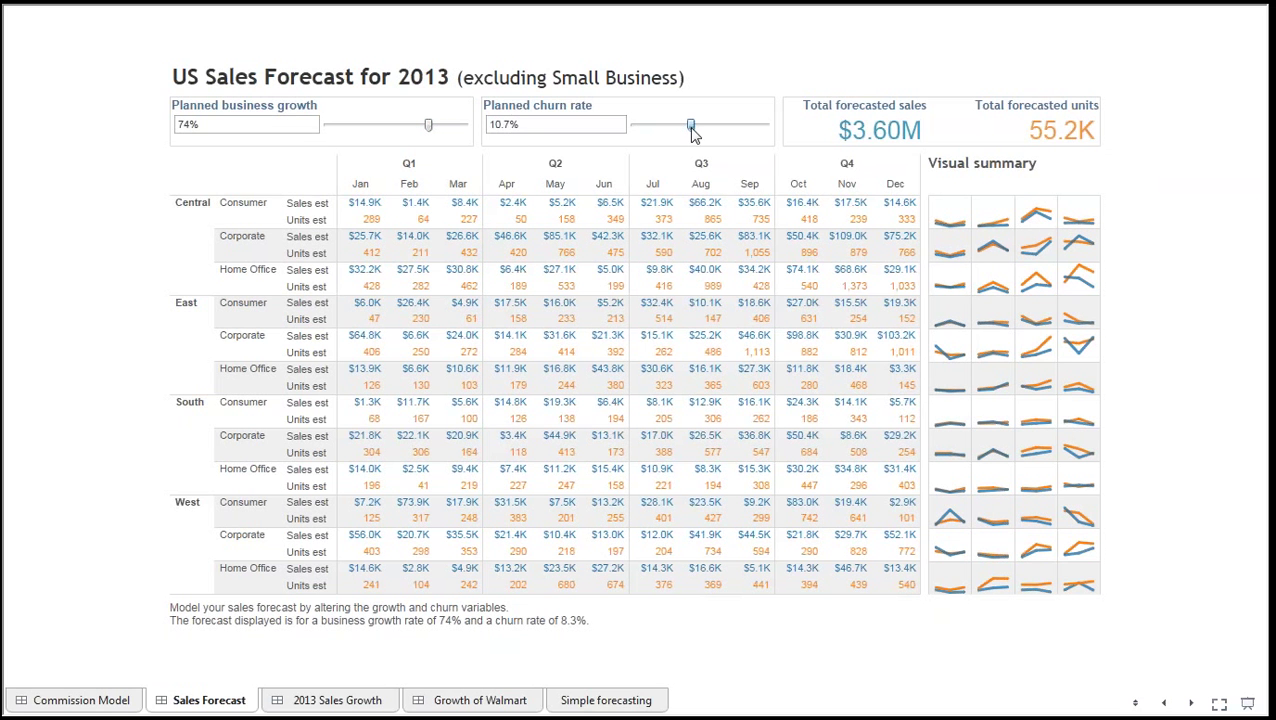
Open the 2013 Sales Growth dashboard and inspect the annual growth of the United States on the map
click(368, 705)
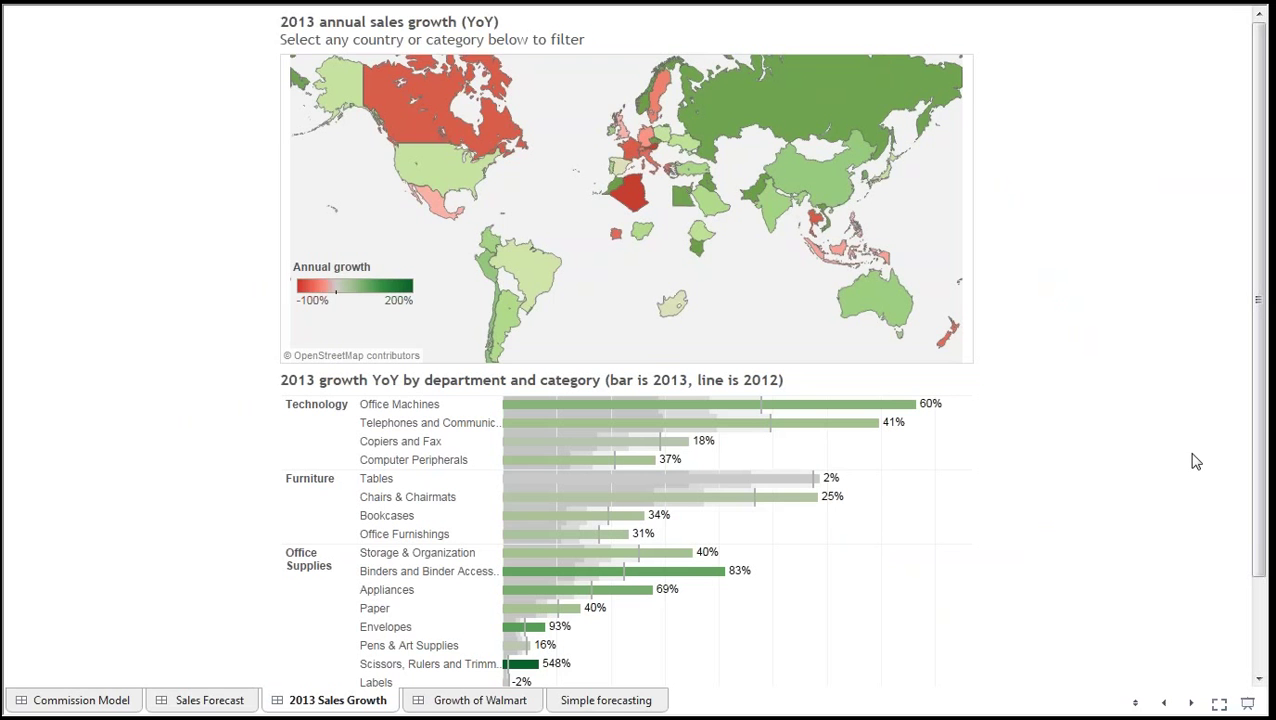
mouse_move(427, 189)
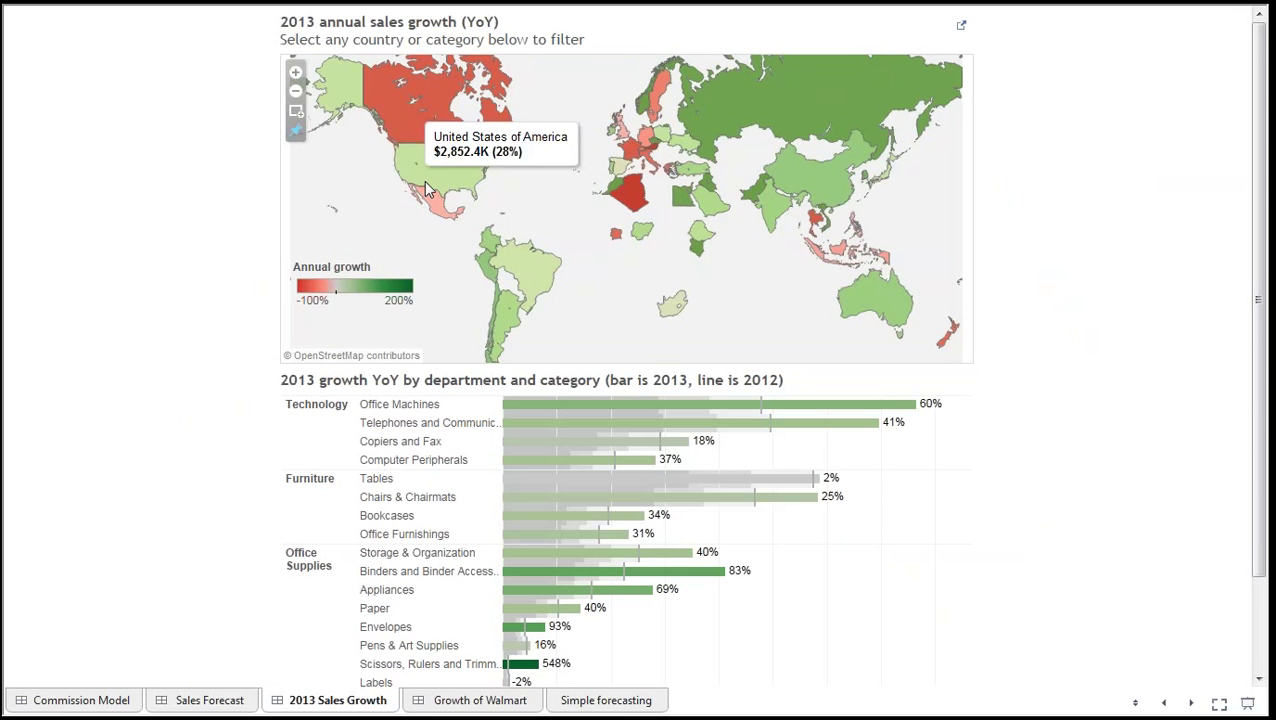
mouse_move(889, 412)
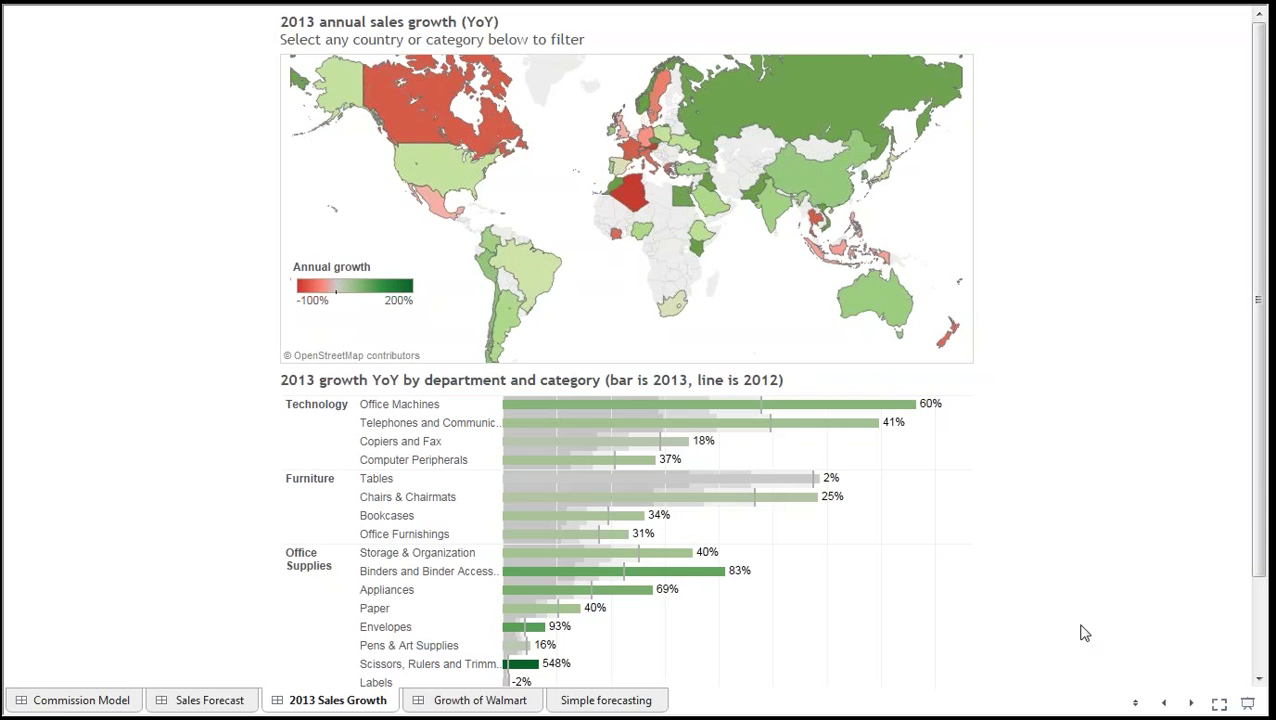
Filter the growth map by Office Machines, by Tables, and finally by Binders and Binder Accessories, clearing each earlier selection
click(679, 406)
key(Escape)
click(545, 483)
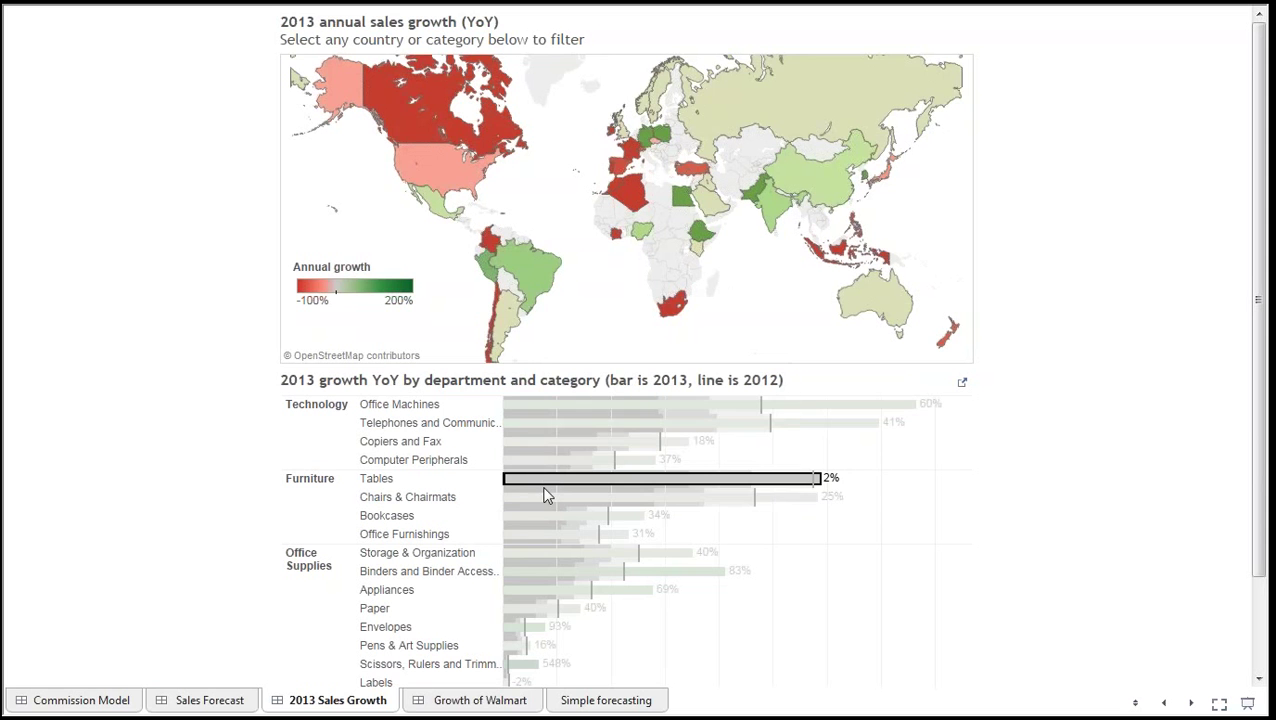
key(Escape)
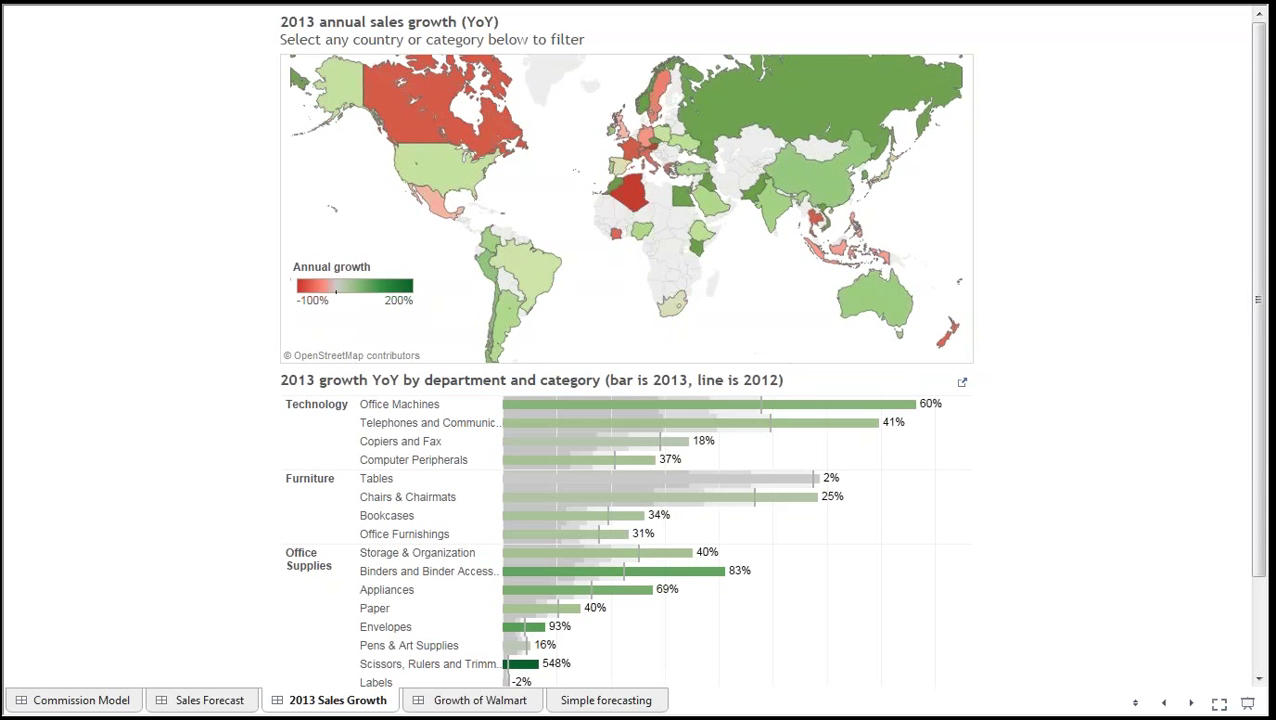
click(541, 570)
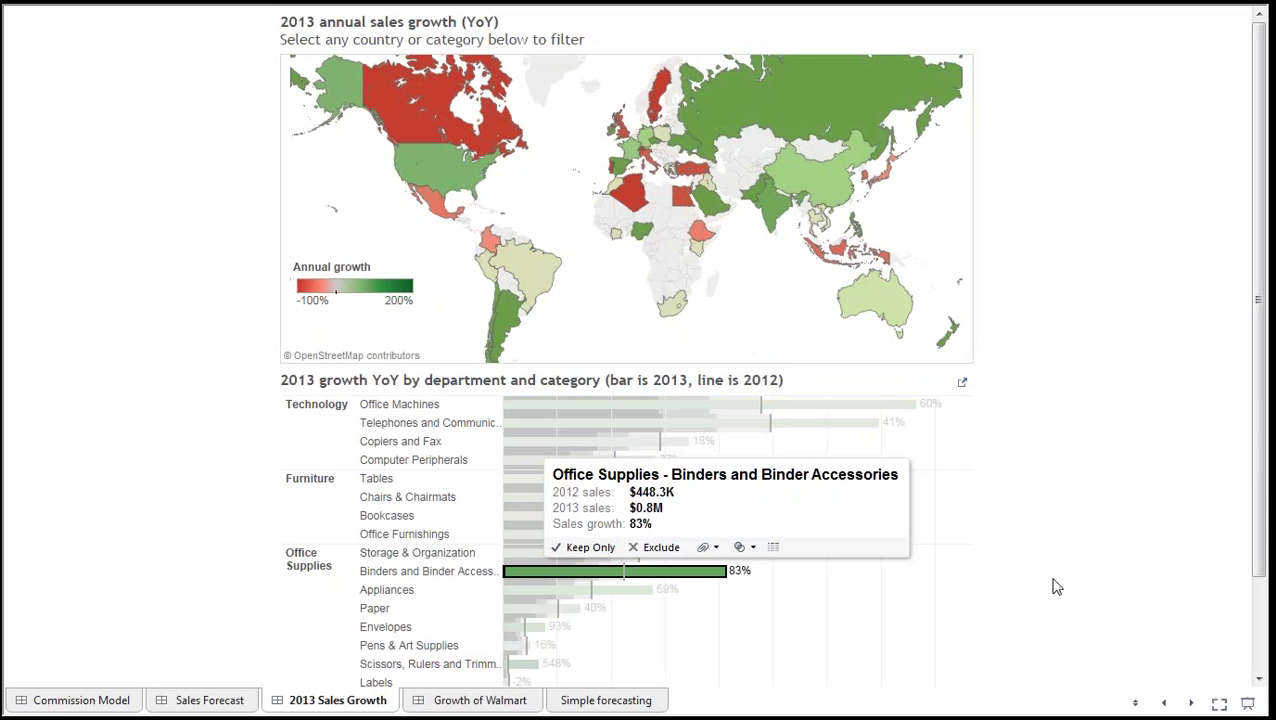
Try to load the Growth of Walmart dashboard, and switch to the Simple forecasting sheet
click(449, 705)
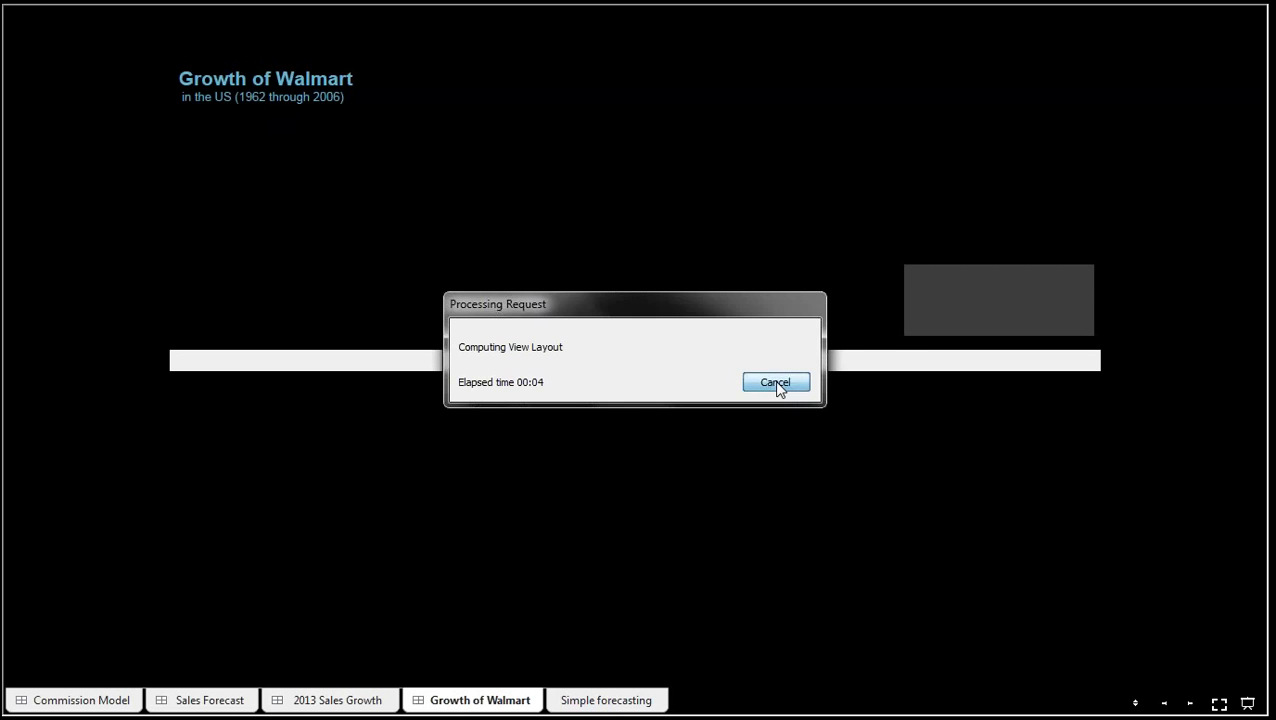
click(774, 381)
click(605, 698)
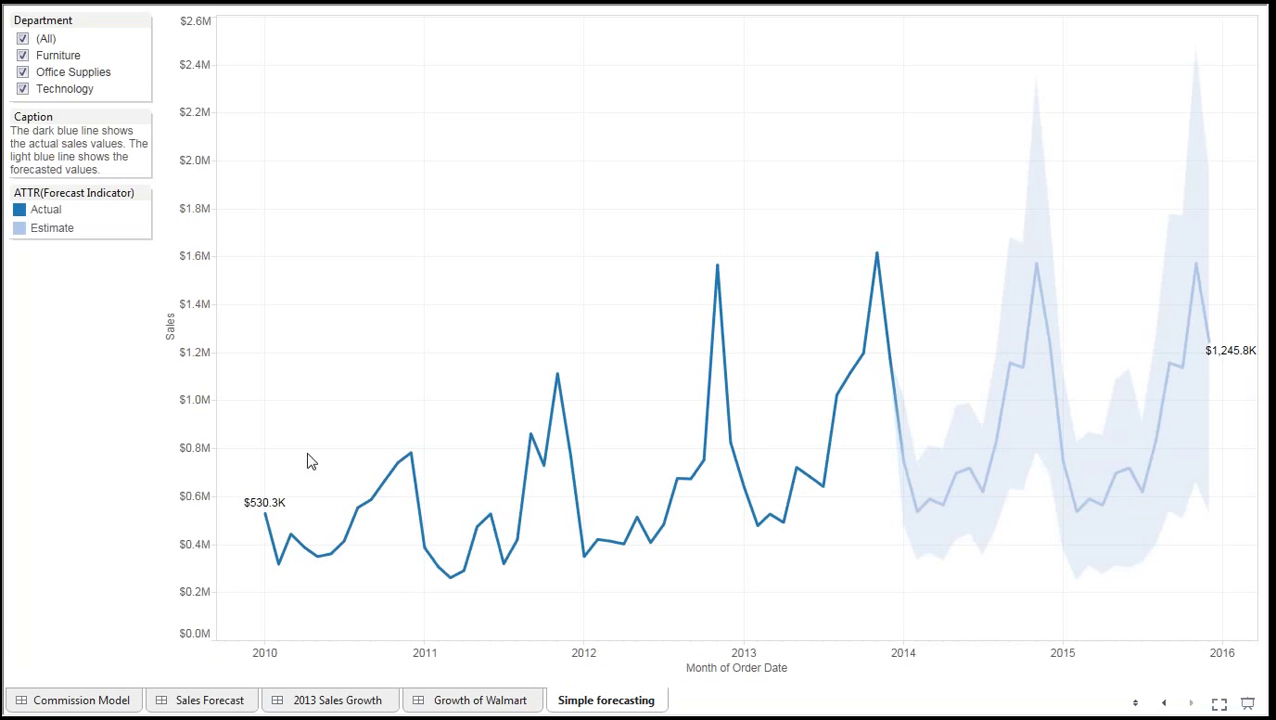
Examine the actual and estimated monthly sales along the forecast line, and exit presentation mode
click(889, 651)
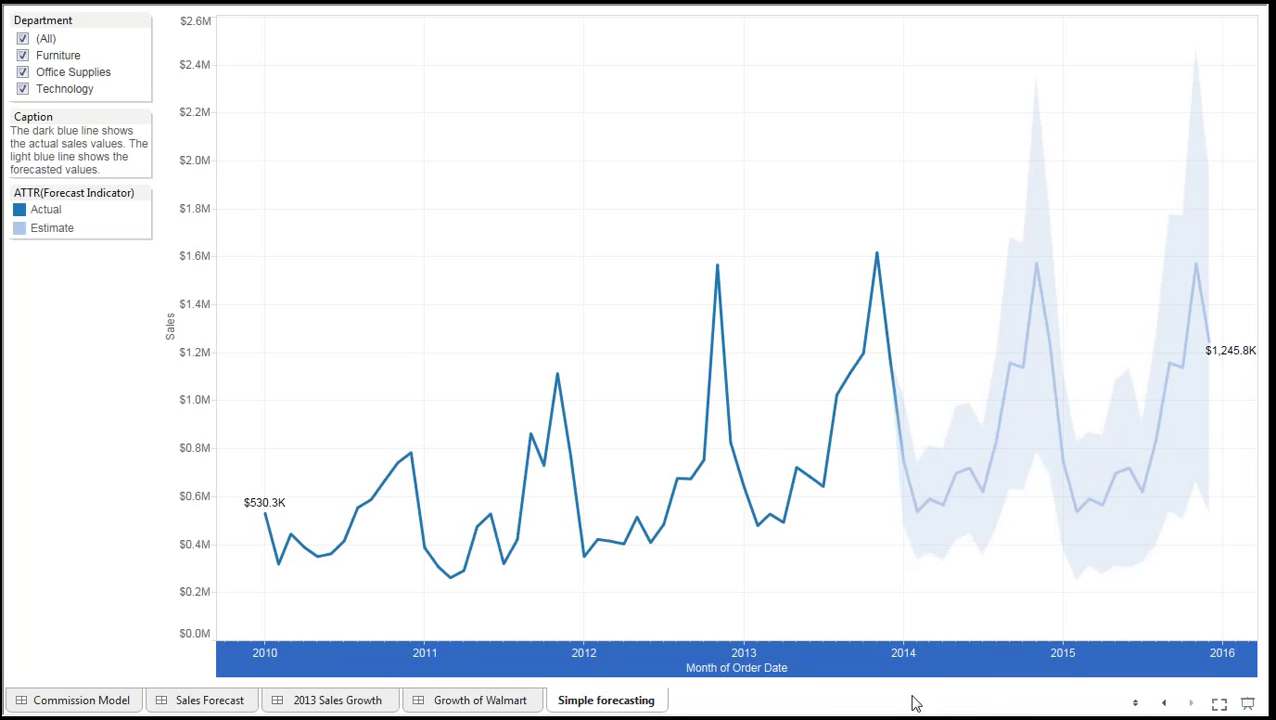
click(893, 646)
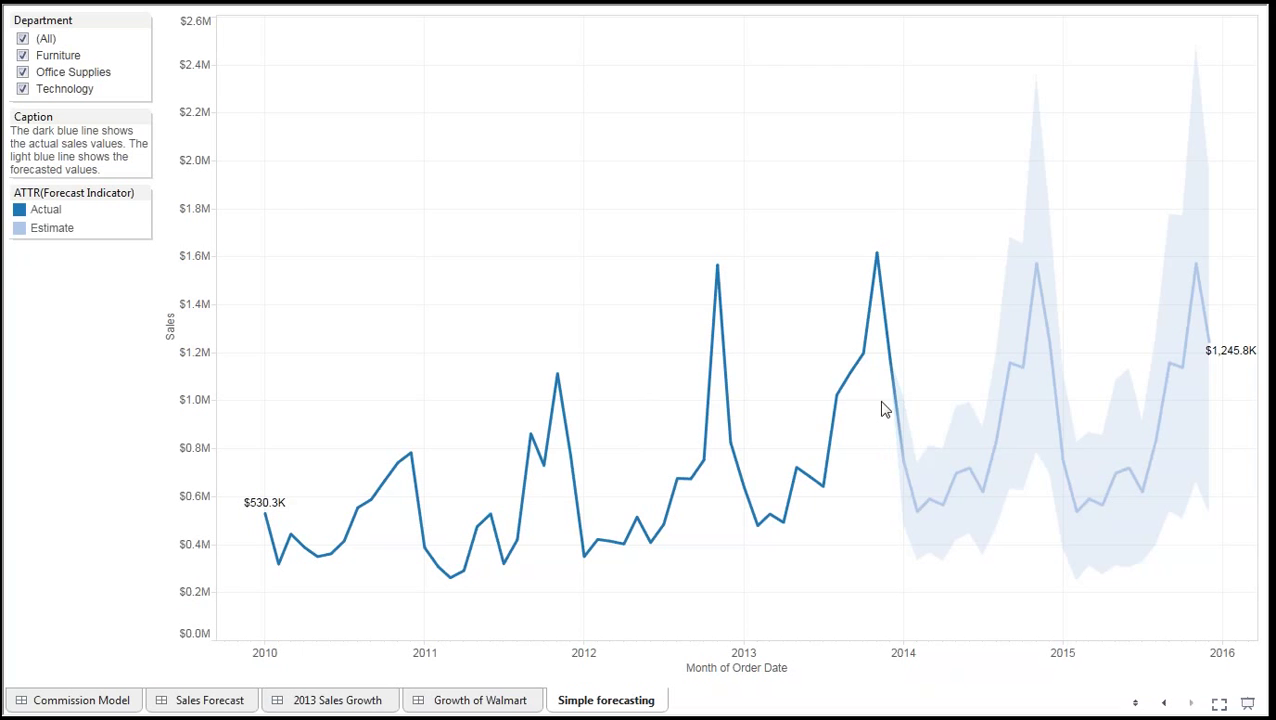
mouse_move(894, 390)
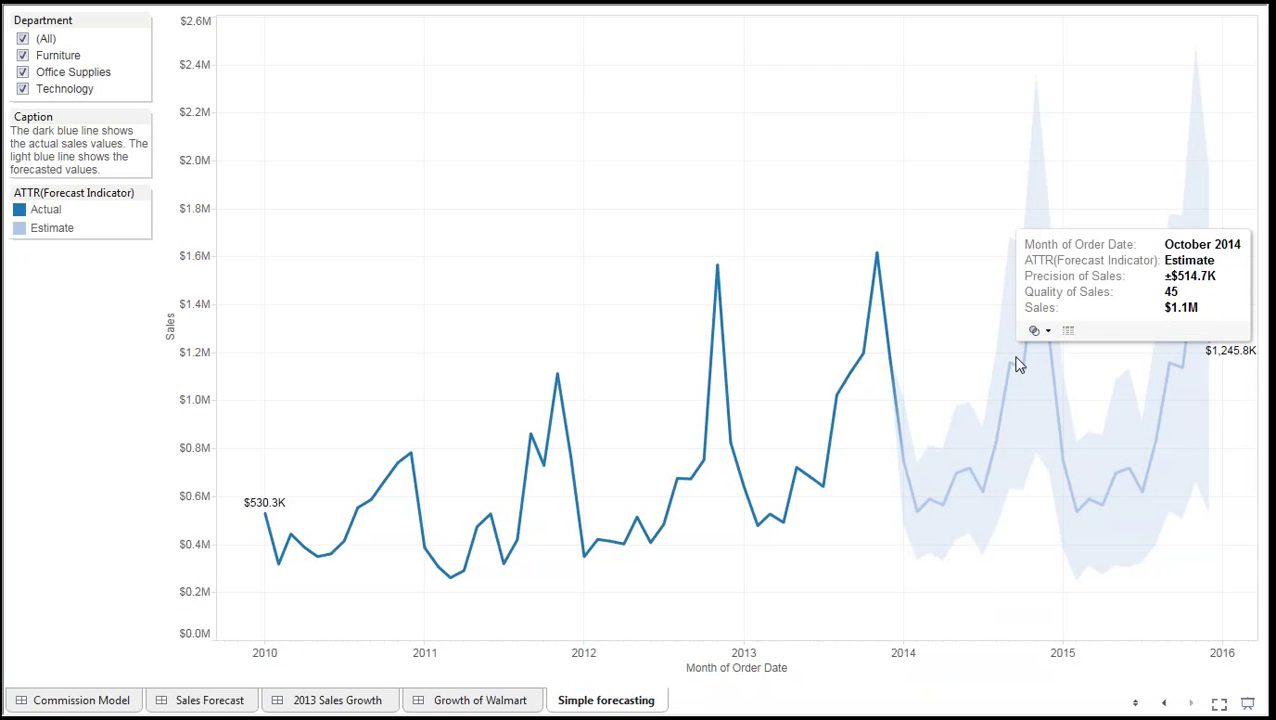
mouse_move(1082, 508)
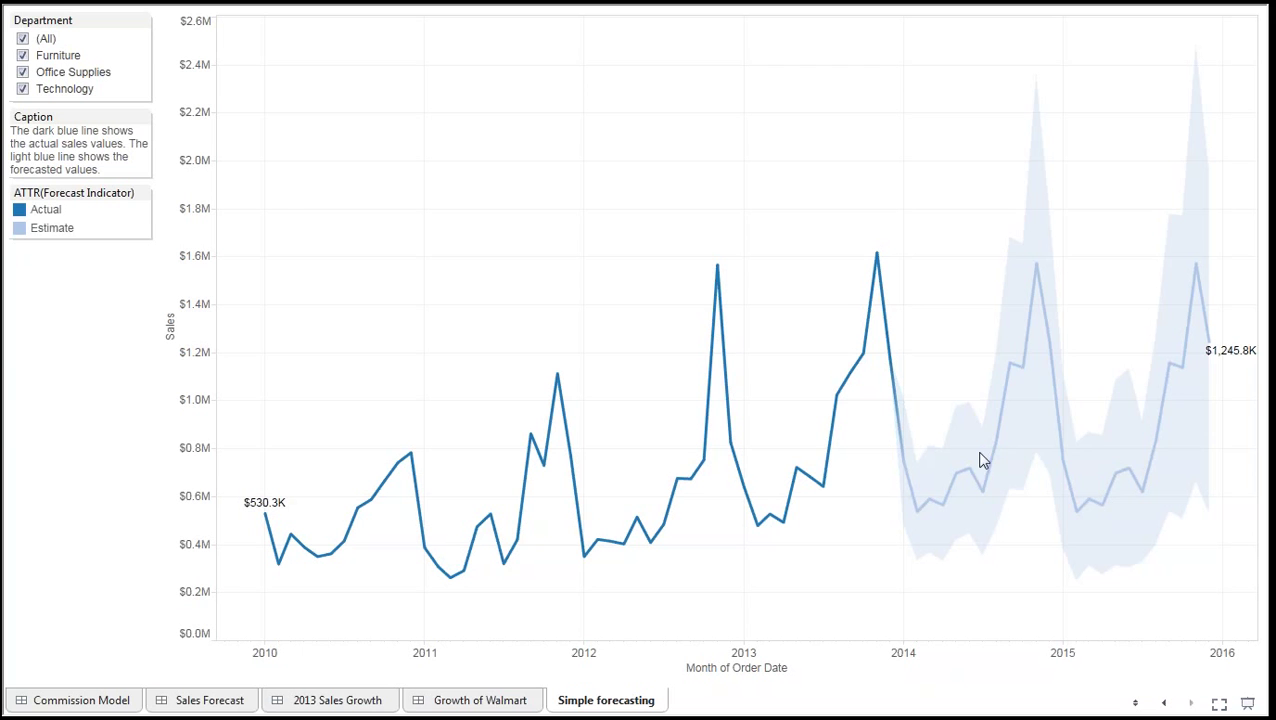
mouse_move(990, 495)
key(Escape)
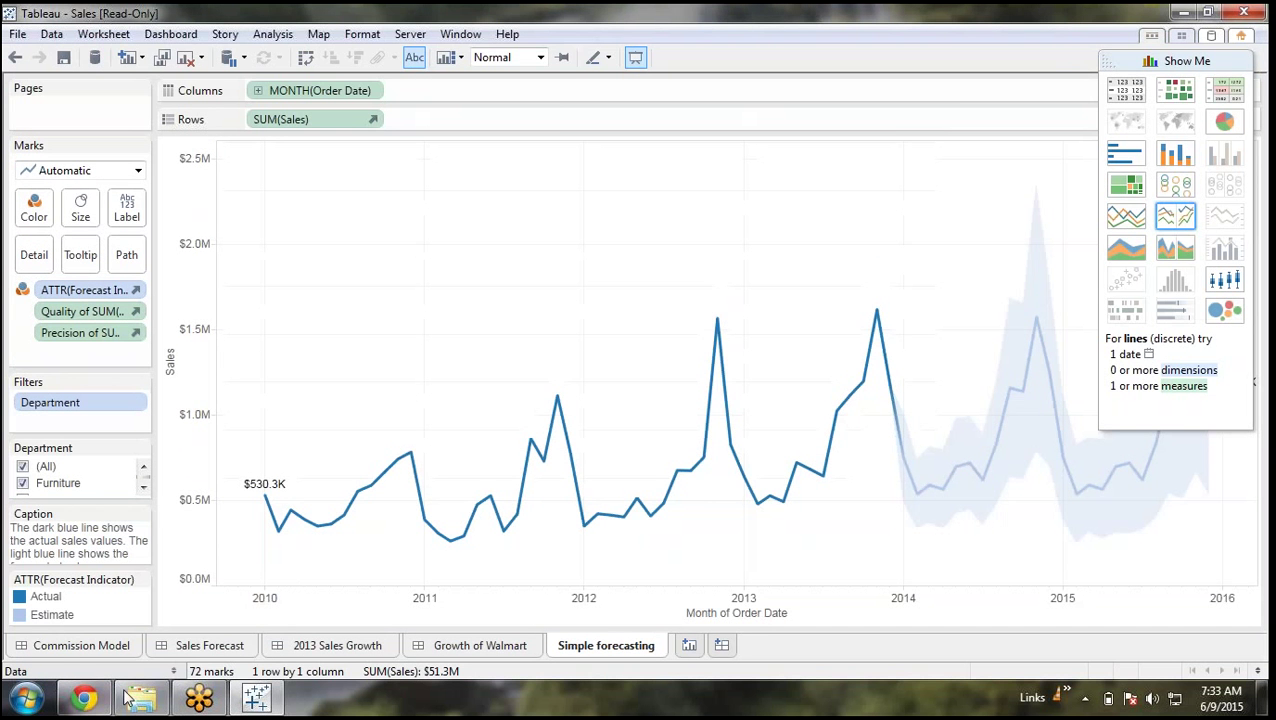
Open the Finance sample workbook in a maximized window and inspect company details in the Growth History by Company chart
click(1242, 36)
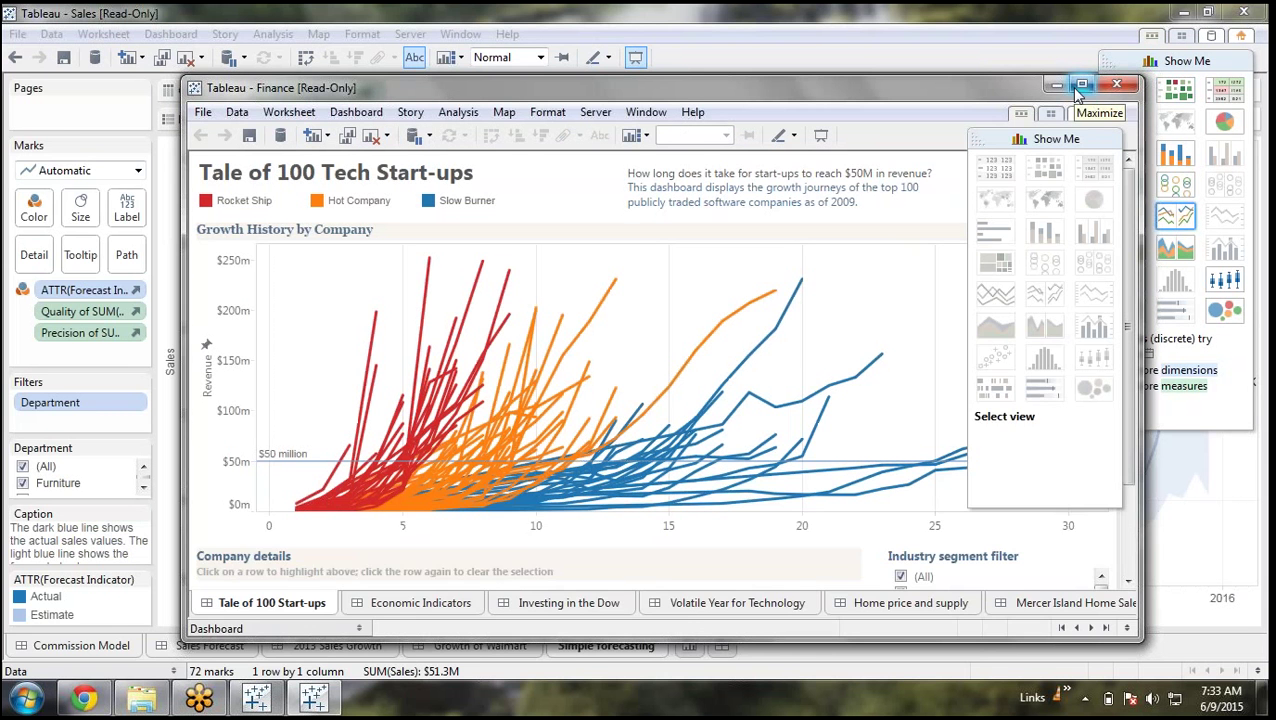
click(1081, 85)
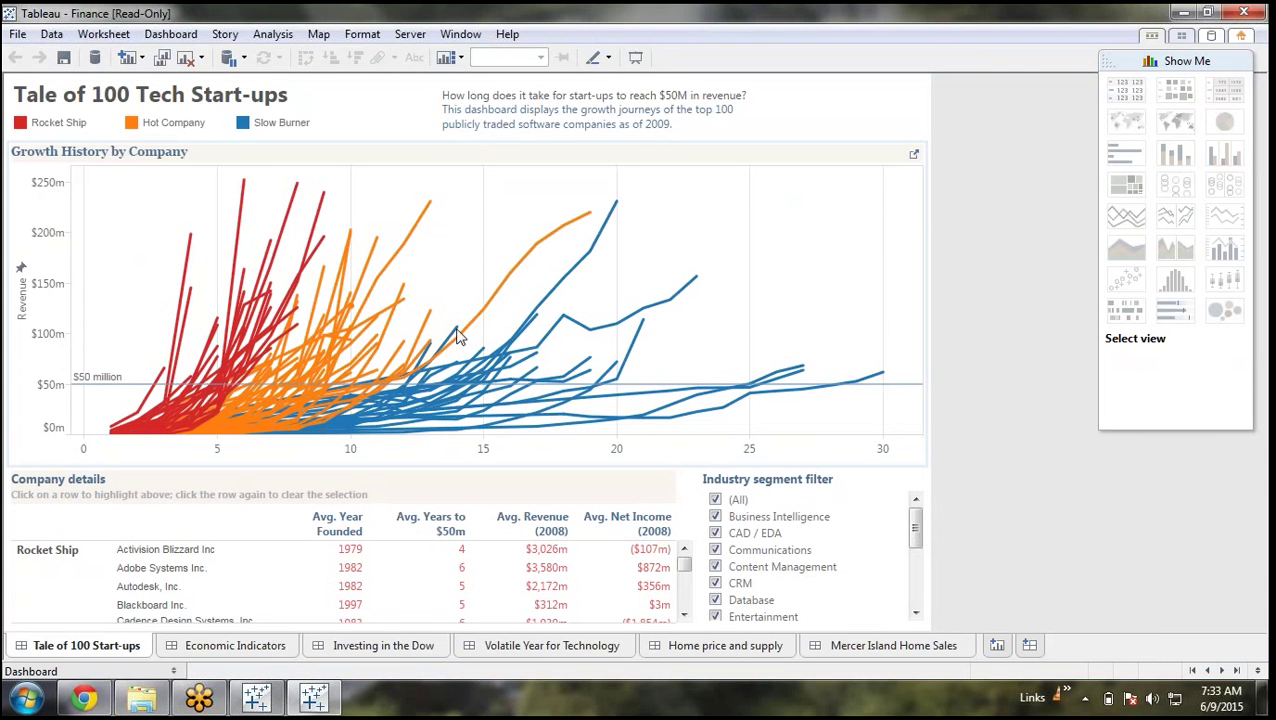
mouse_move(262, 318)
mouse_move(790, 402)
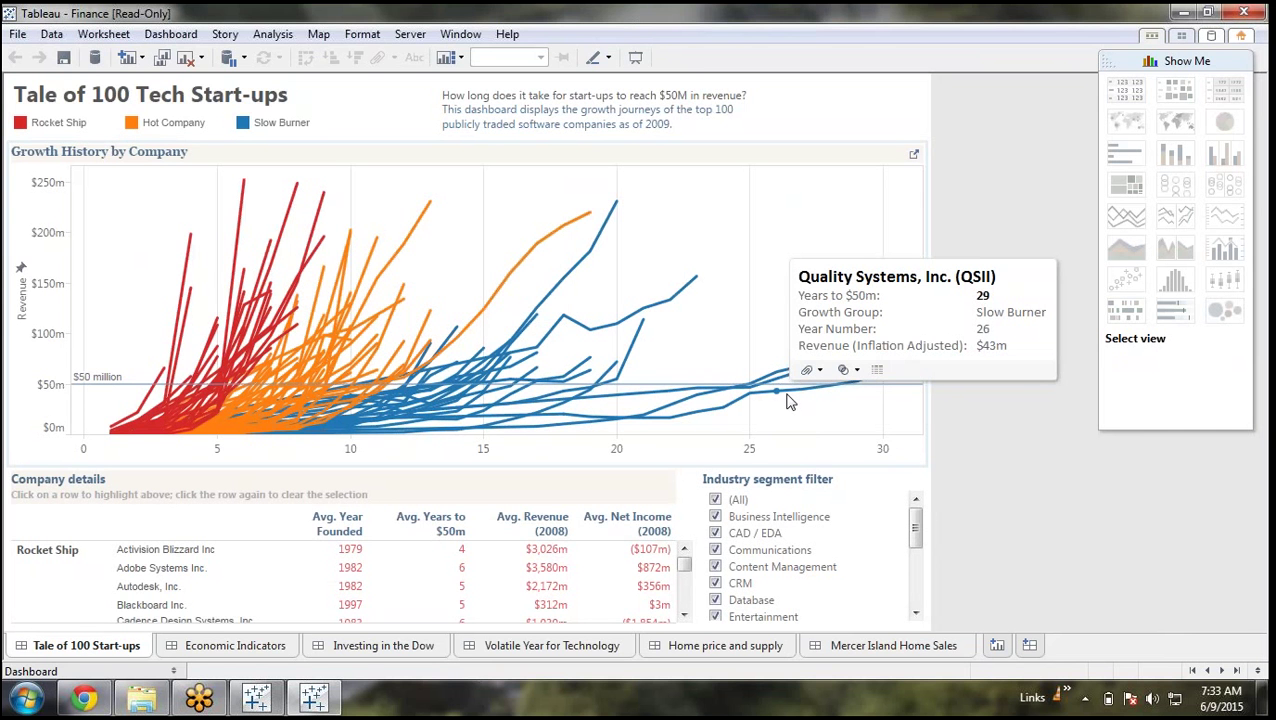
Examine the start-ups growth chart, and view the Economic Indicators, Investing in the Dow, Volatile Year for Technology, and Home price and supply dashboards
mouse_move(733, 411)
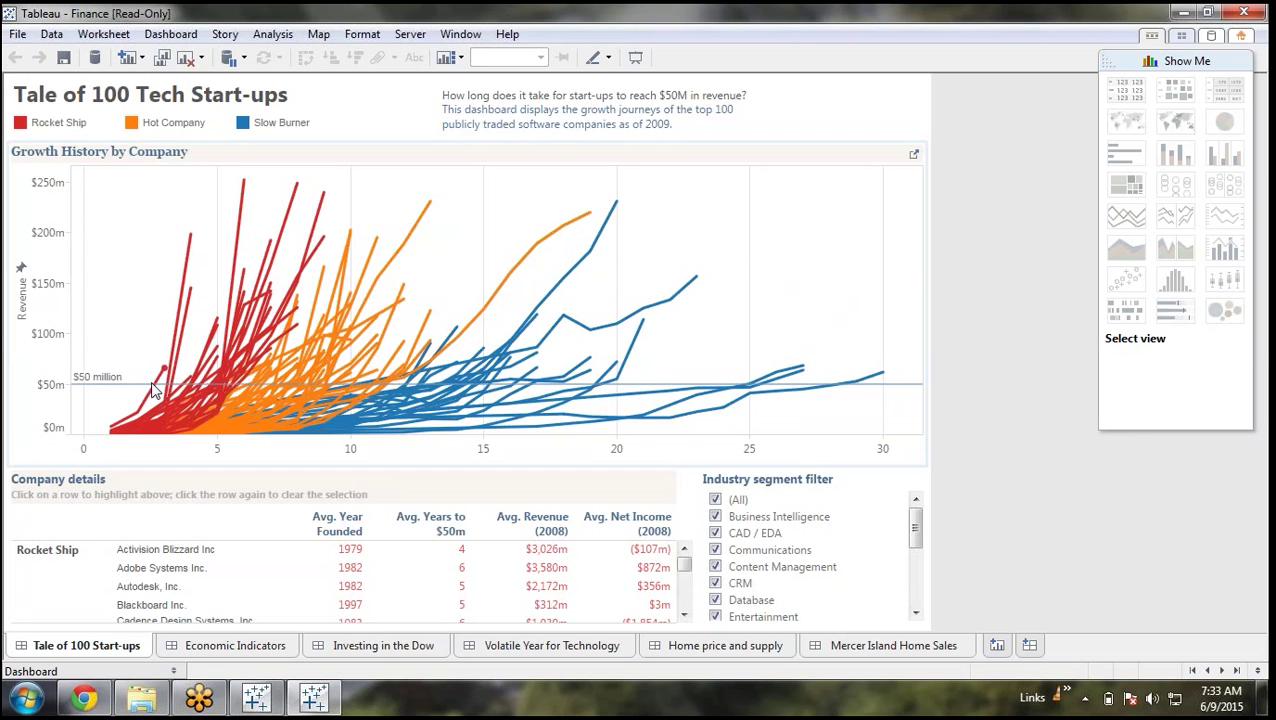
mouse_move(146, 412)
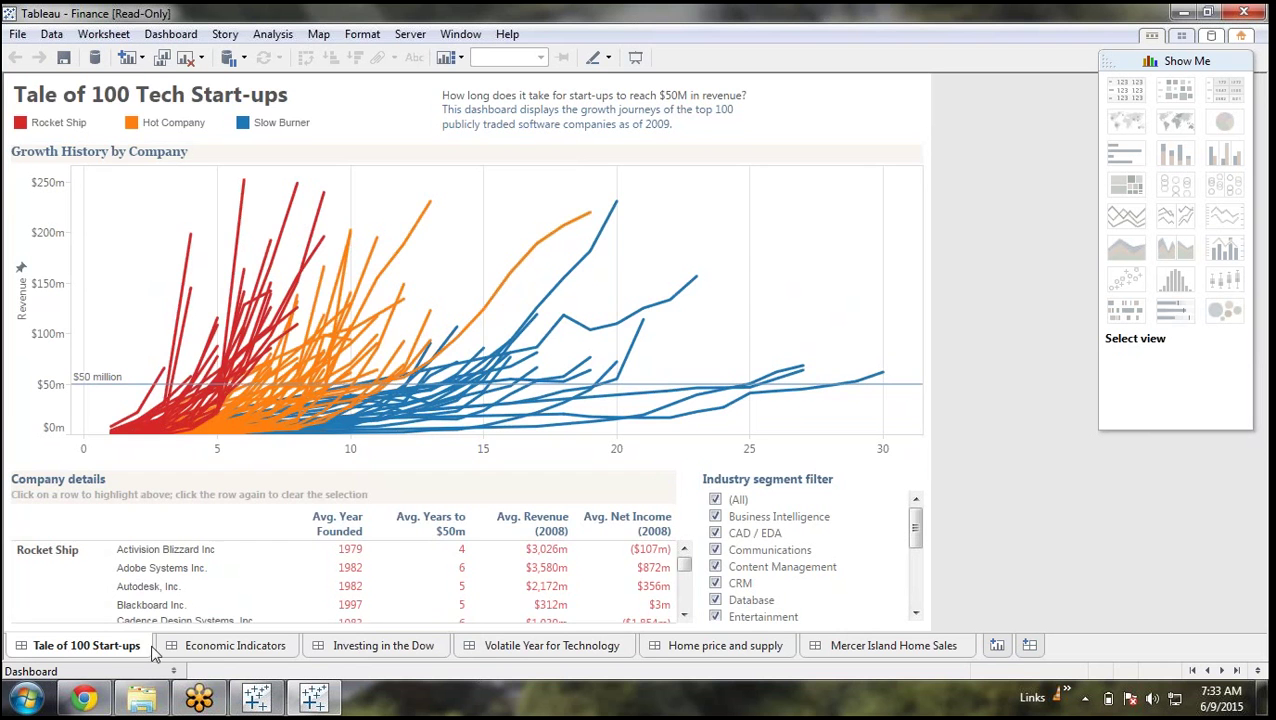
click(222, 648)
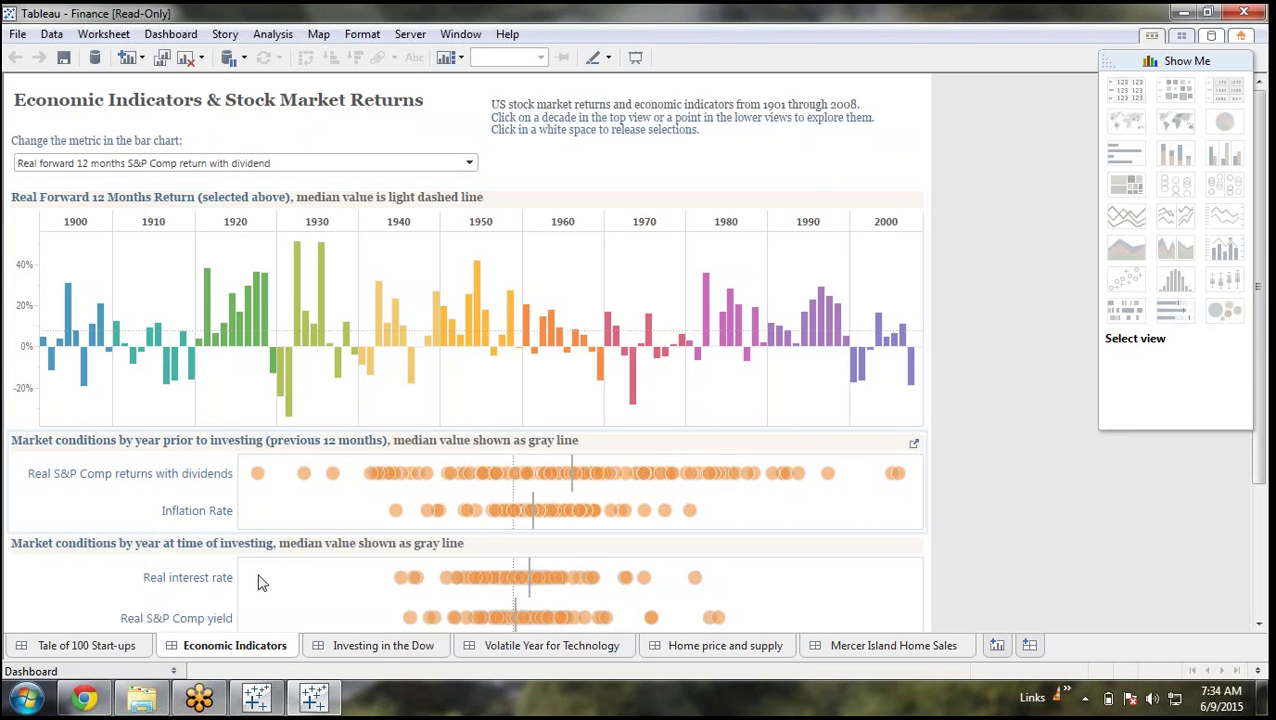
click(380, 647)
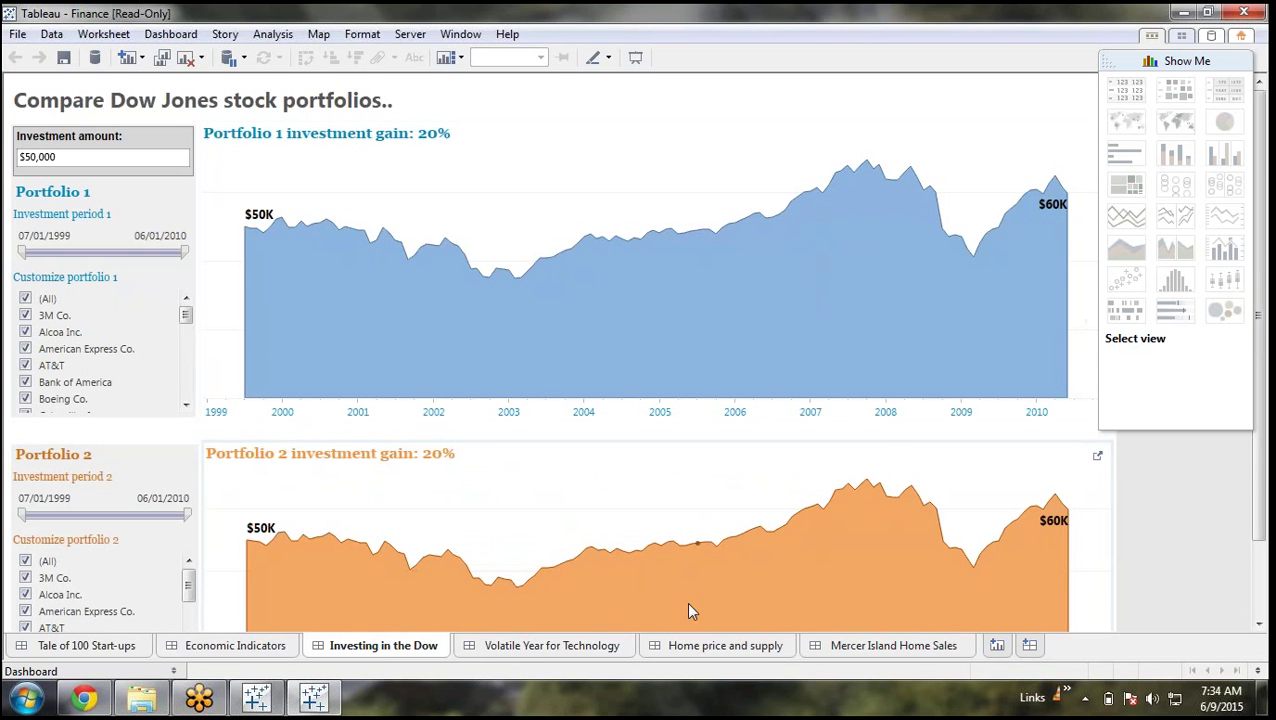
click(510, 647)
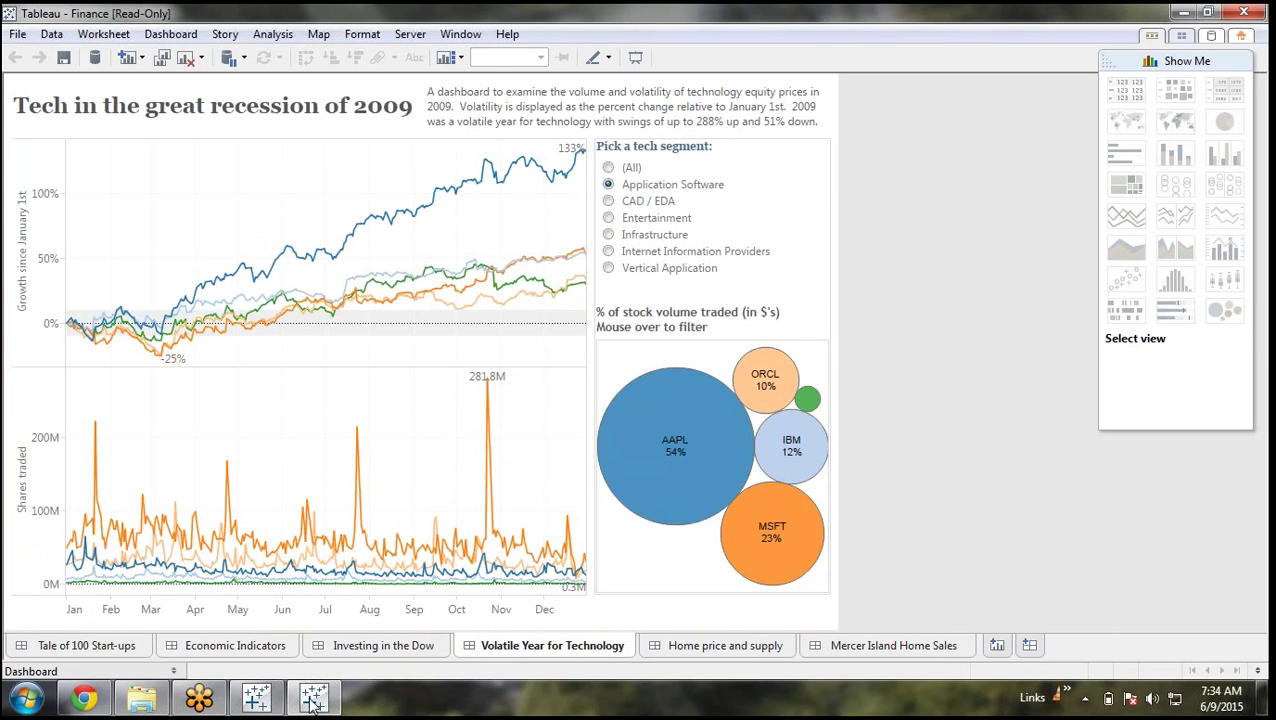
mouse_move(282, 568)
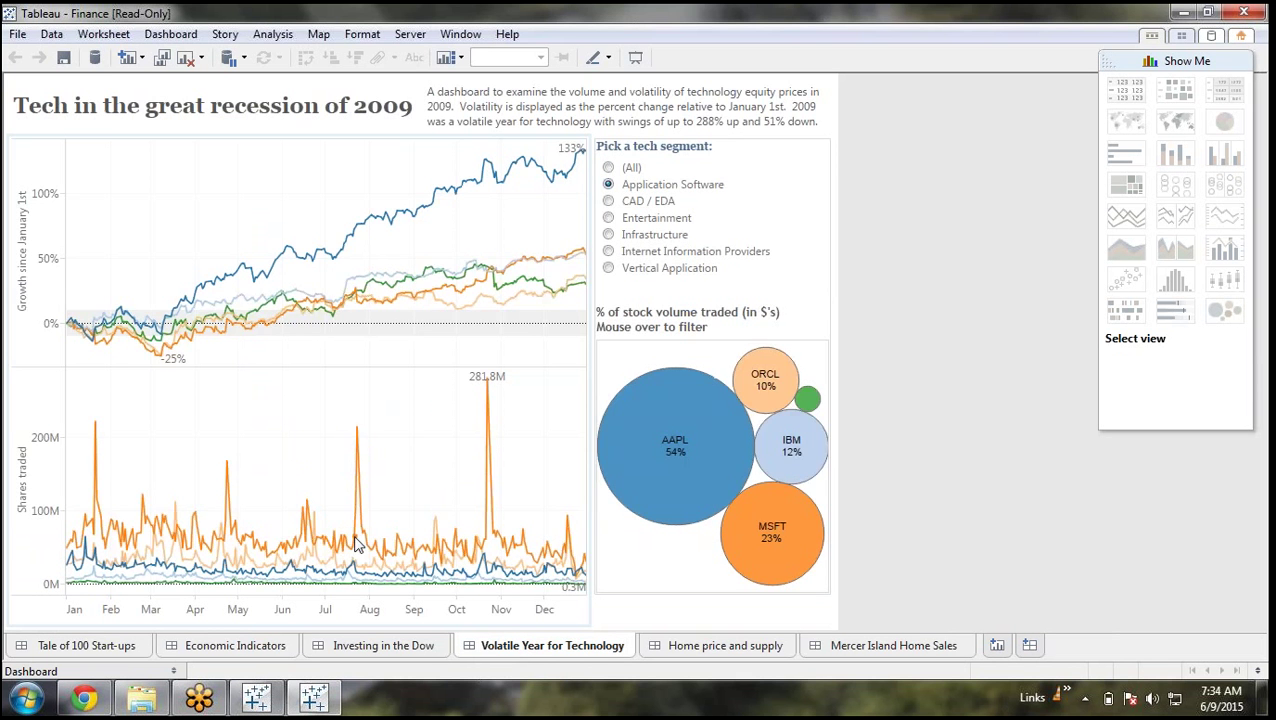
click(754, 650)
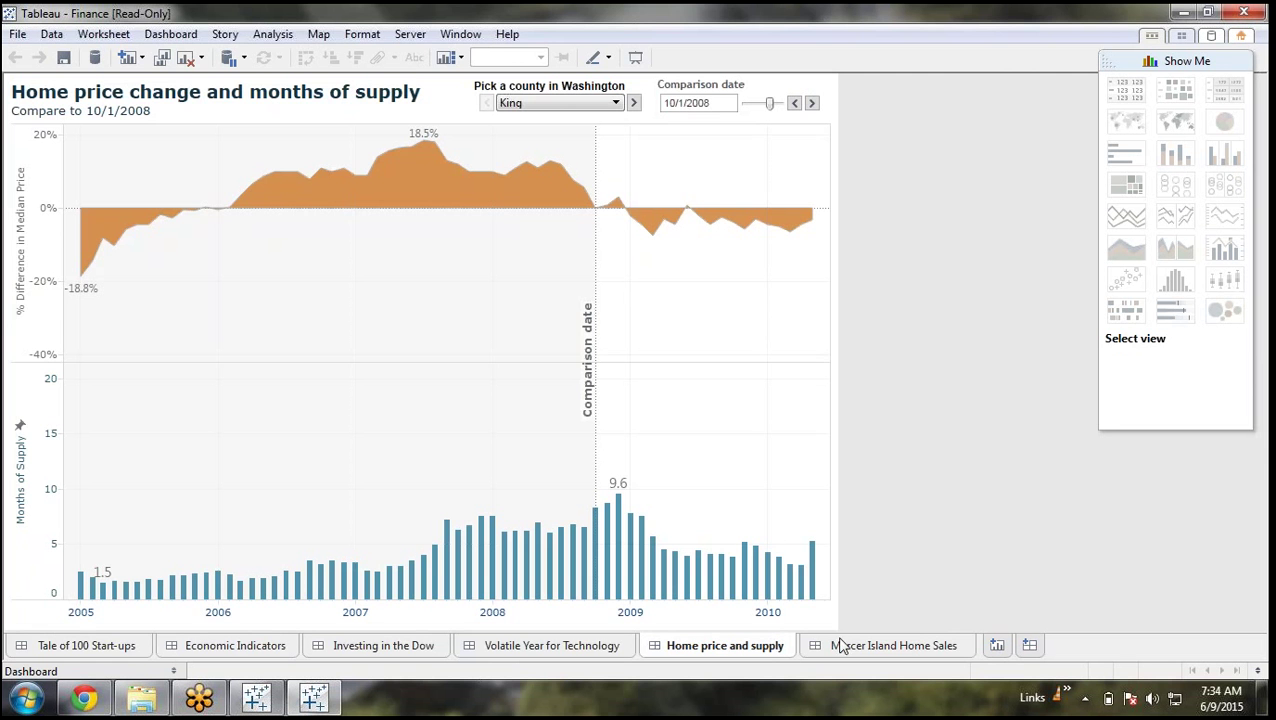
Close the Finance workbook and go to the start page from the Sales workbook
click(1243, 12)
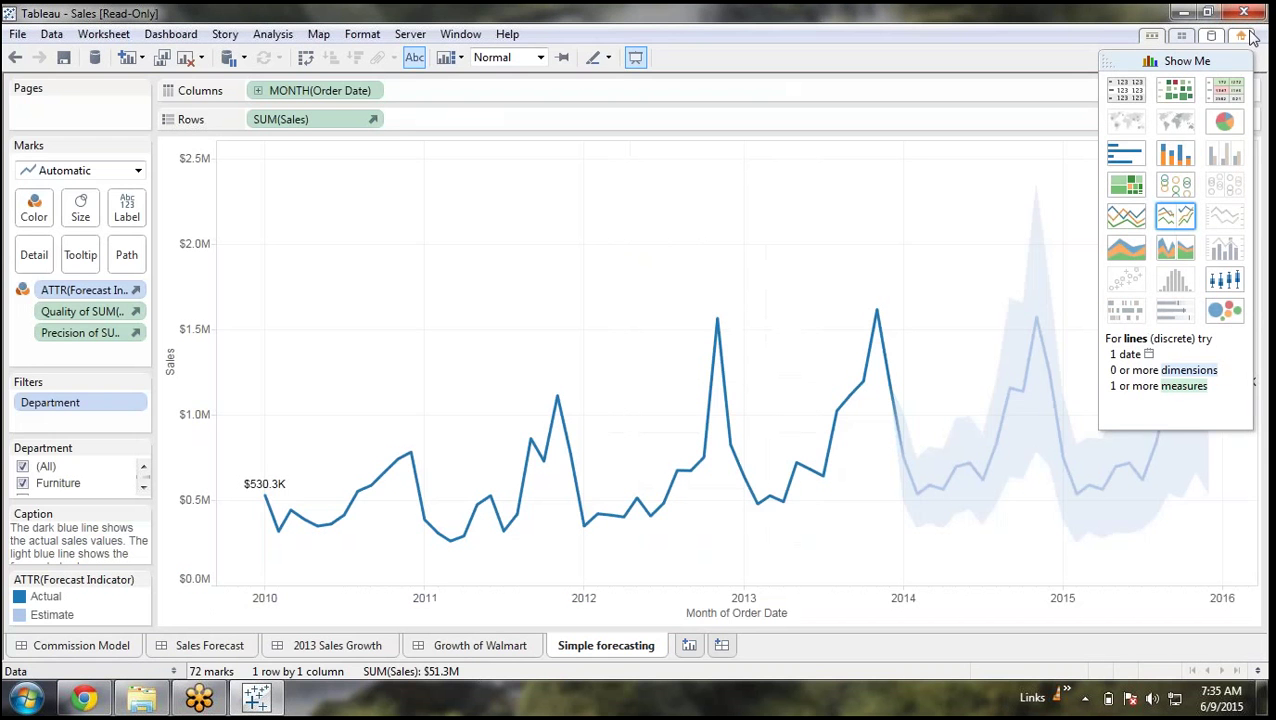
click(1248, 37)
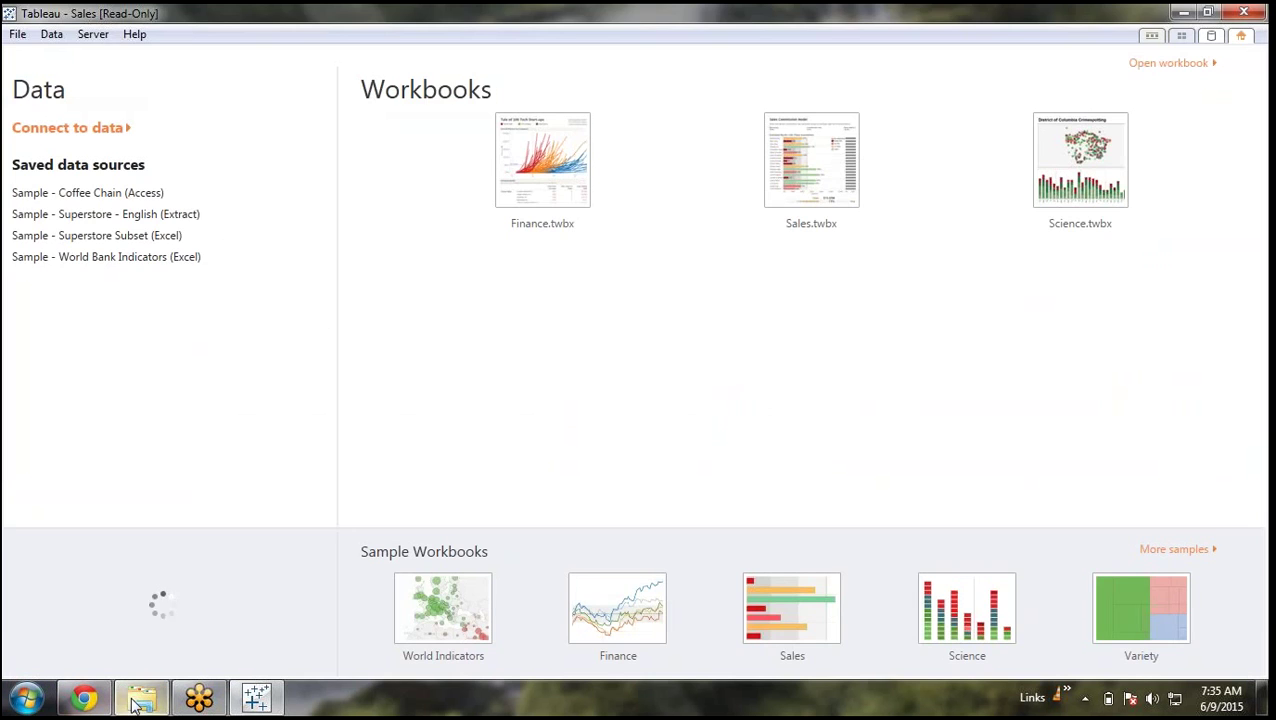
Switch to Windows Explorer, check the contents of the Sample Datas folder inside the Tableau folder, and return to Tableau
click(141, 697)
click(495, 38)
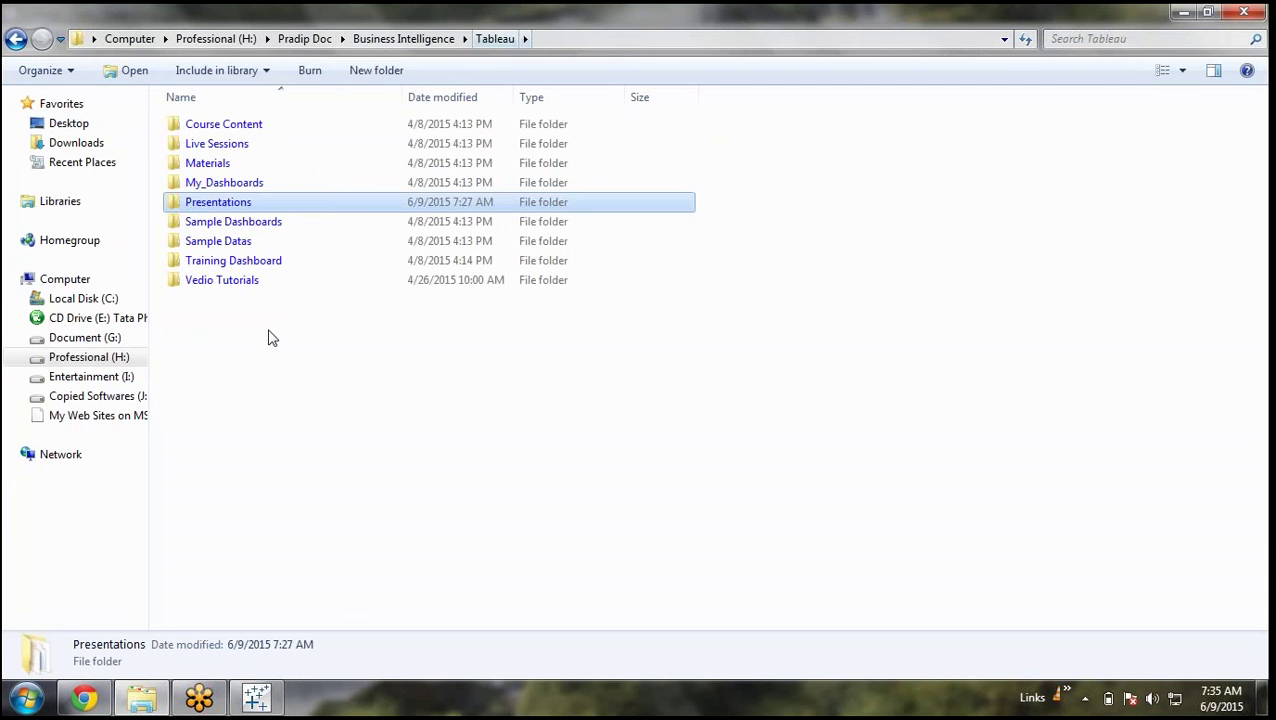
double_click(268, 246)
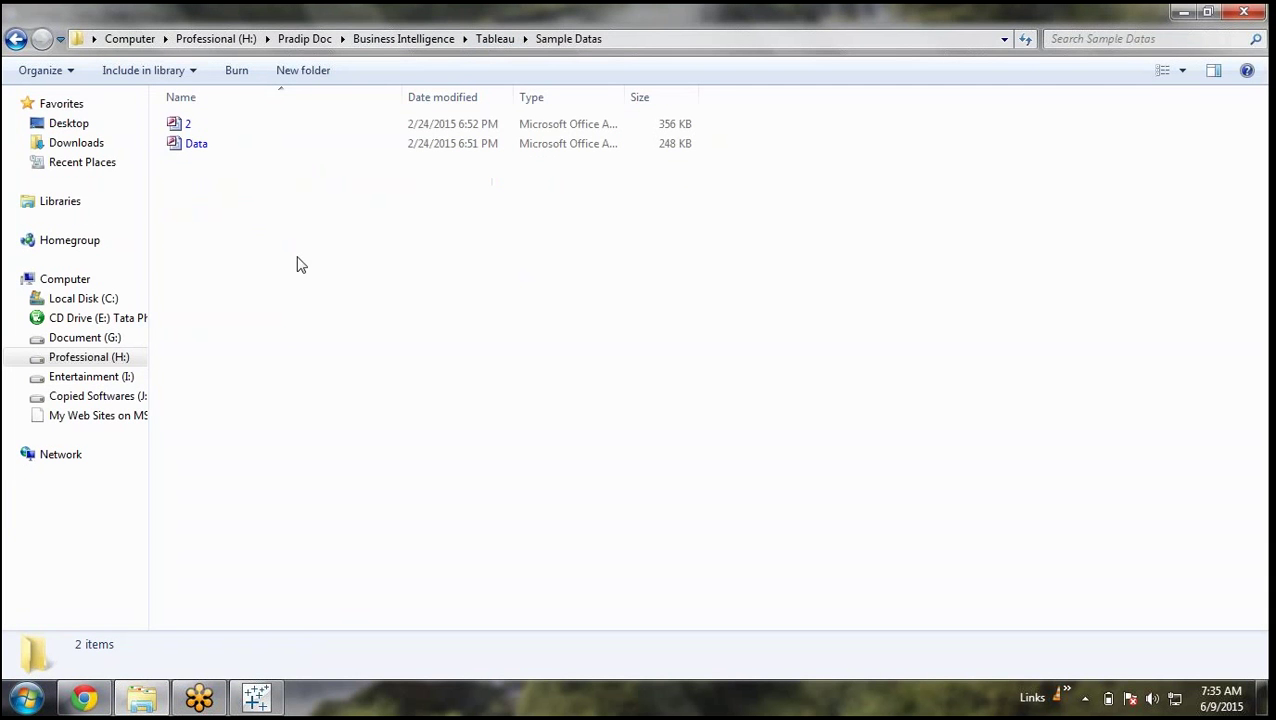
click(487, 40)
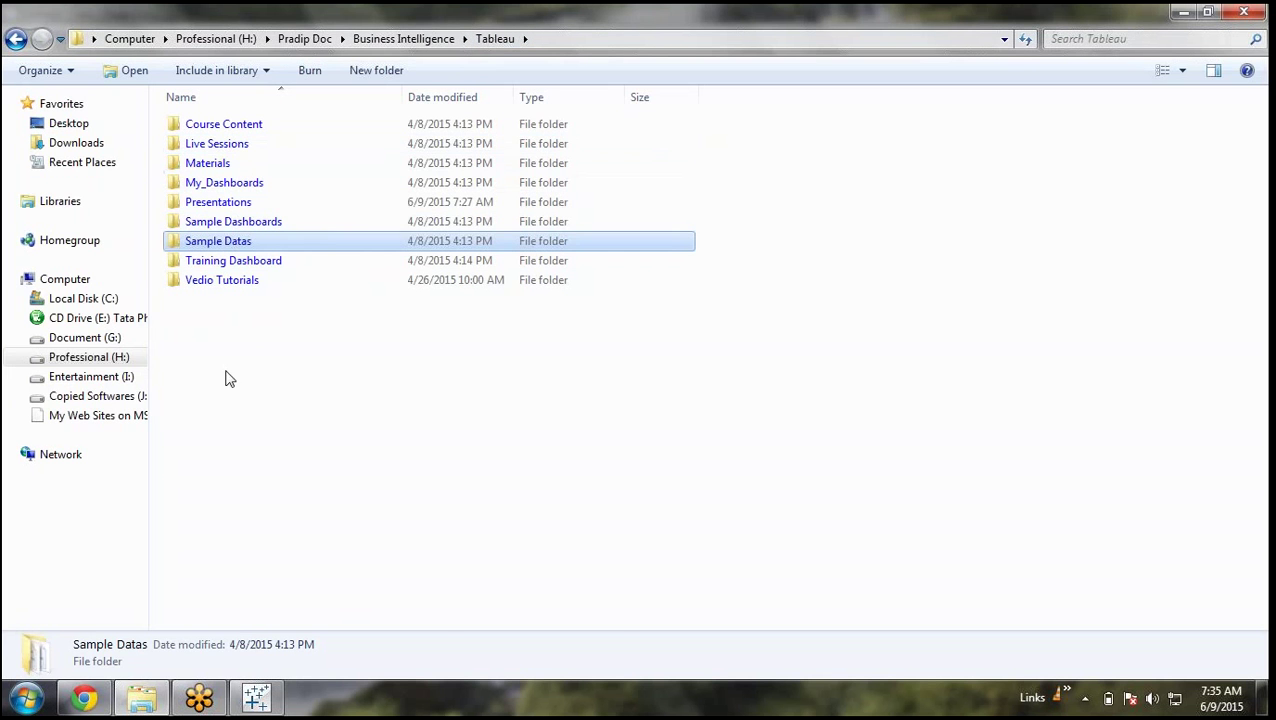
click(250, 522)
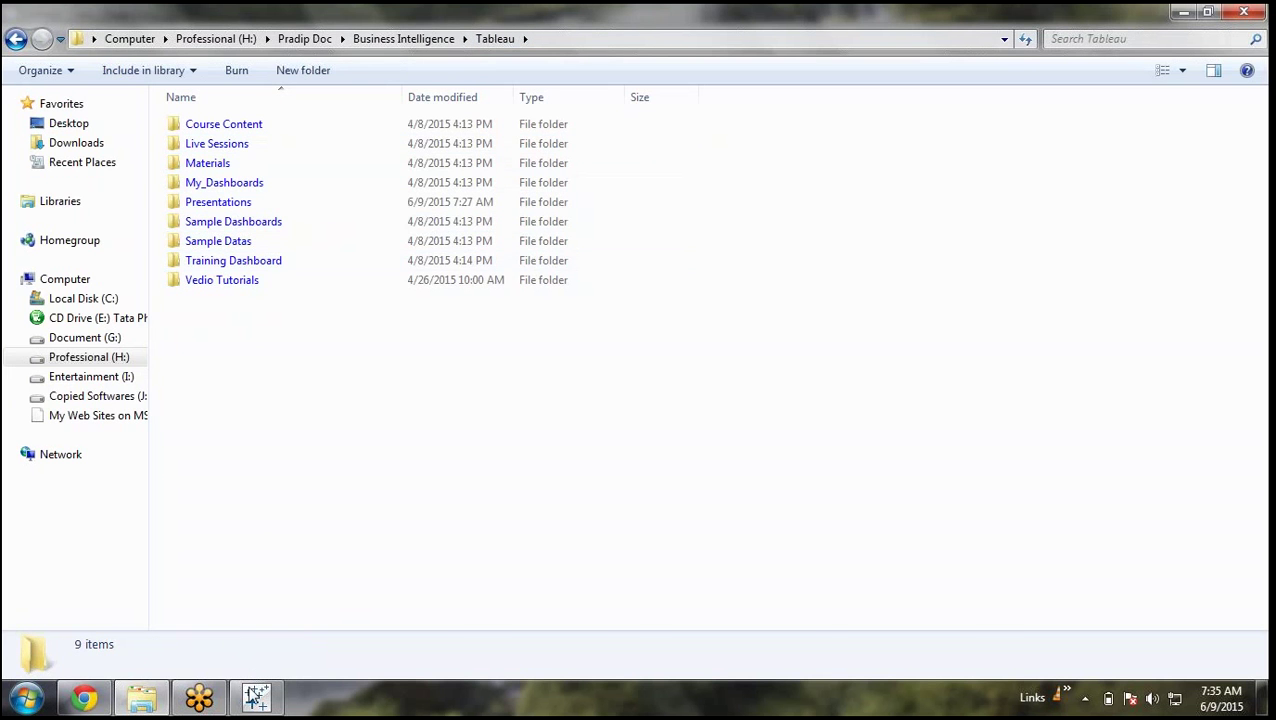
click(256, 697)
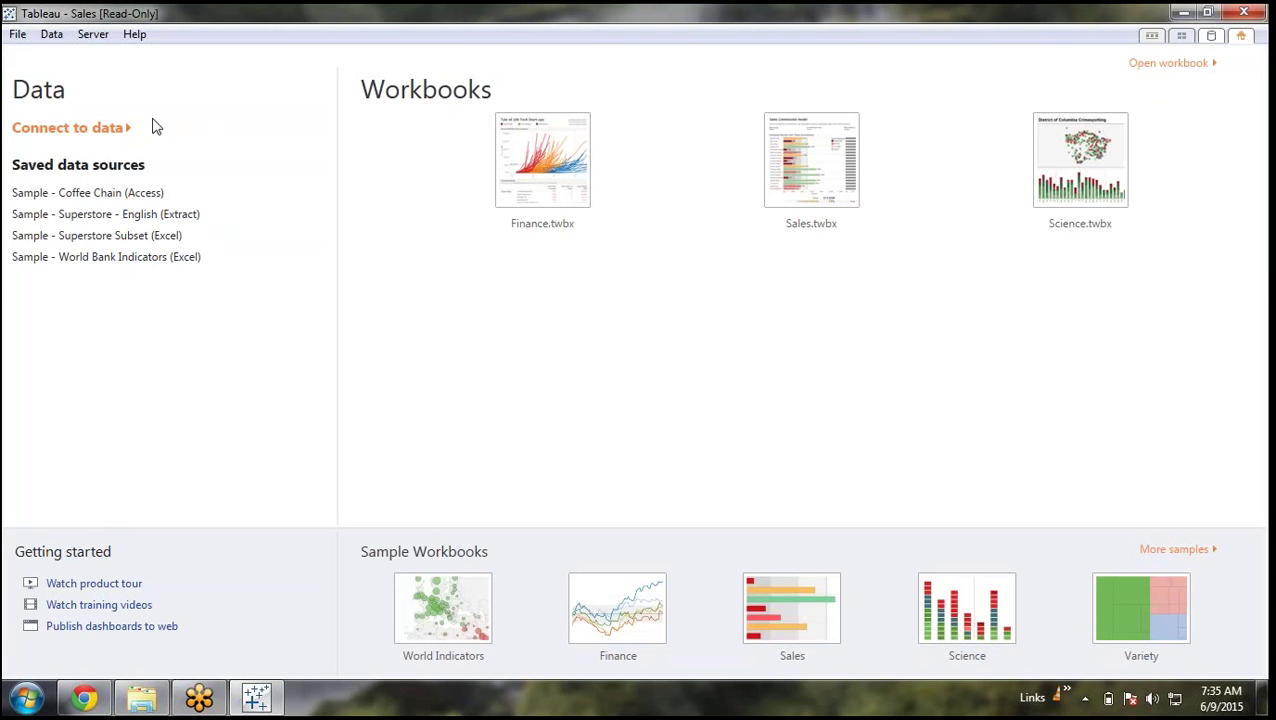
Look through the available data connection types and start a connection to a Microsoft Access file
click(70, 129)
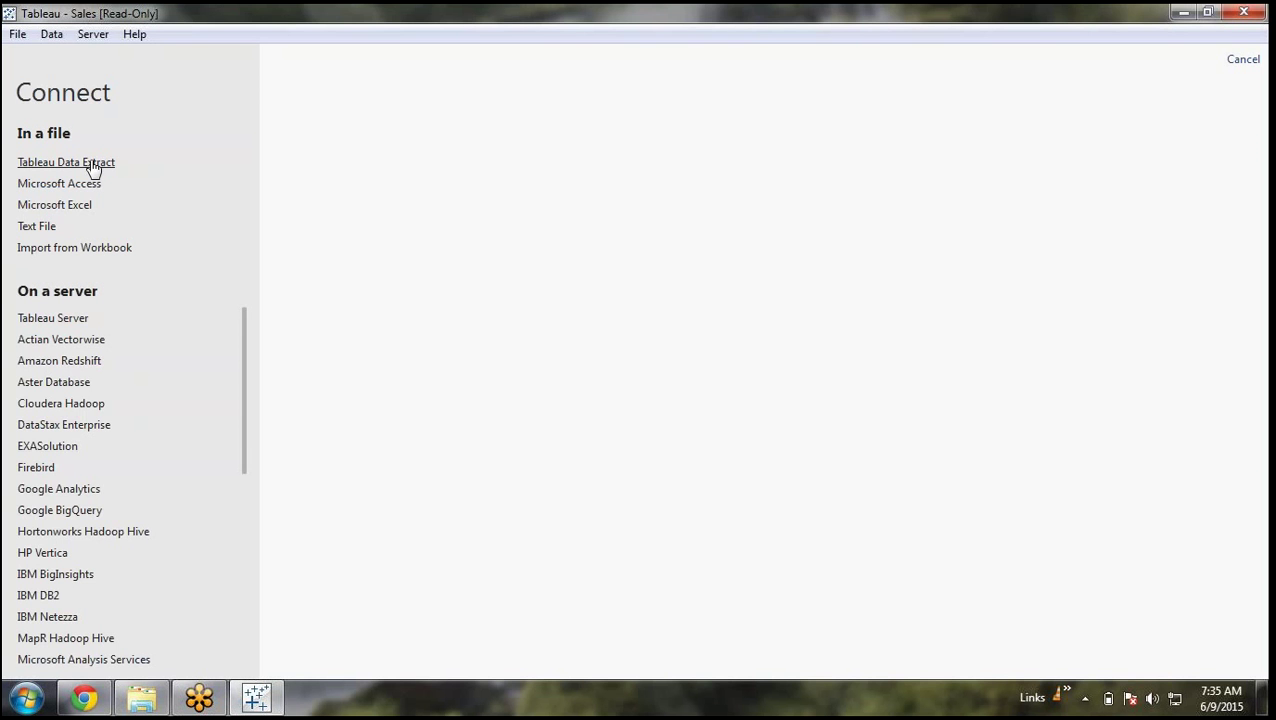
scroll(65, 660, down, 5)
scroll(40, 600, up, 5)
click(82, 186)
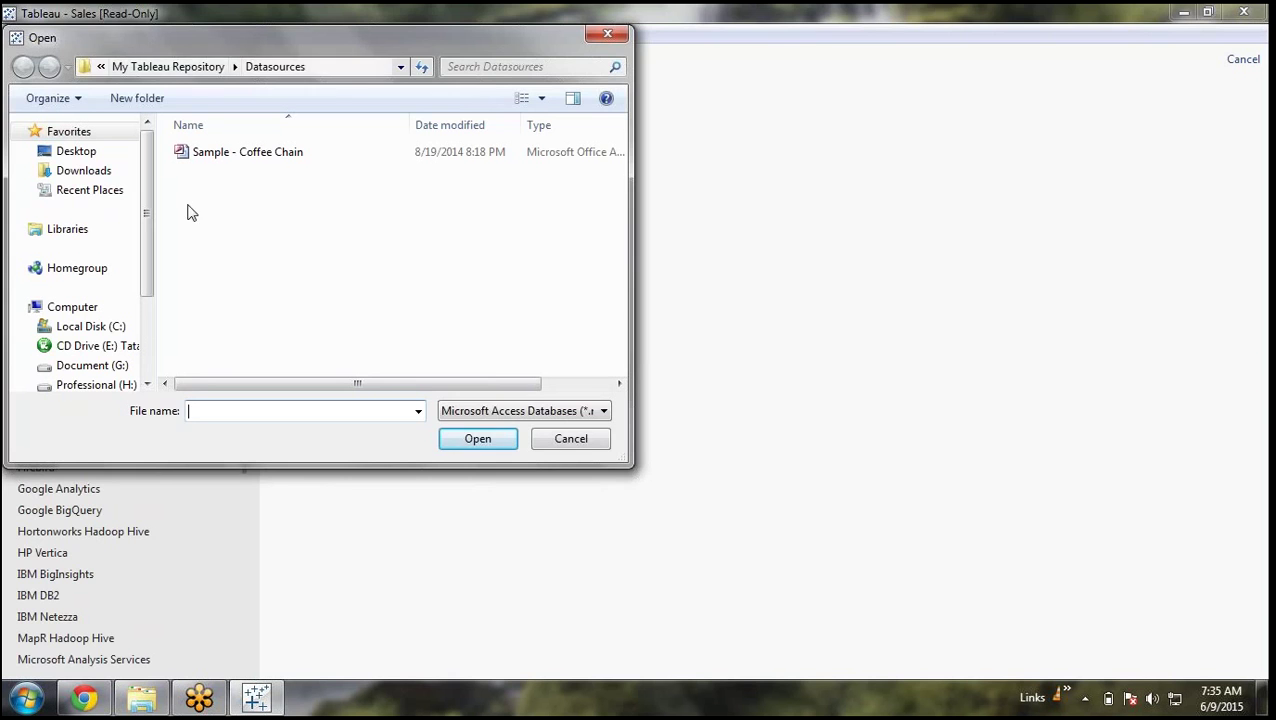
Copy the Sample Datas folder path from Windows Explorer and use it to open that folder in Tableau's file selection dialog
click(141, 697)
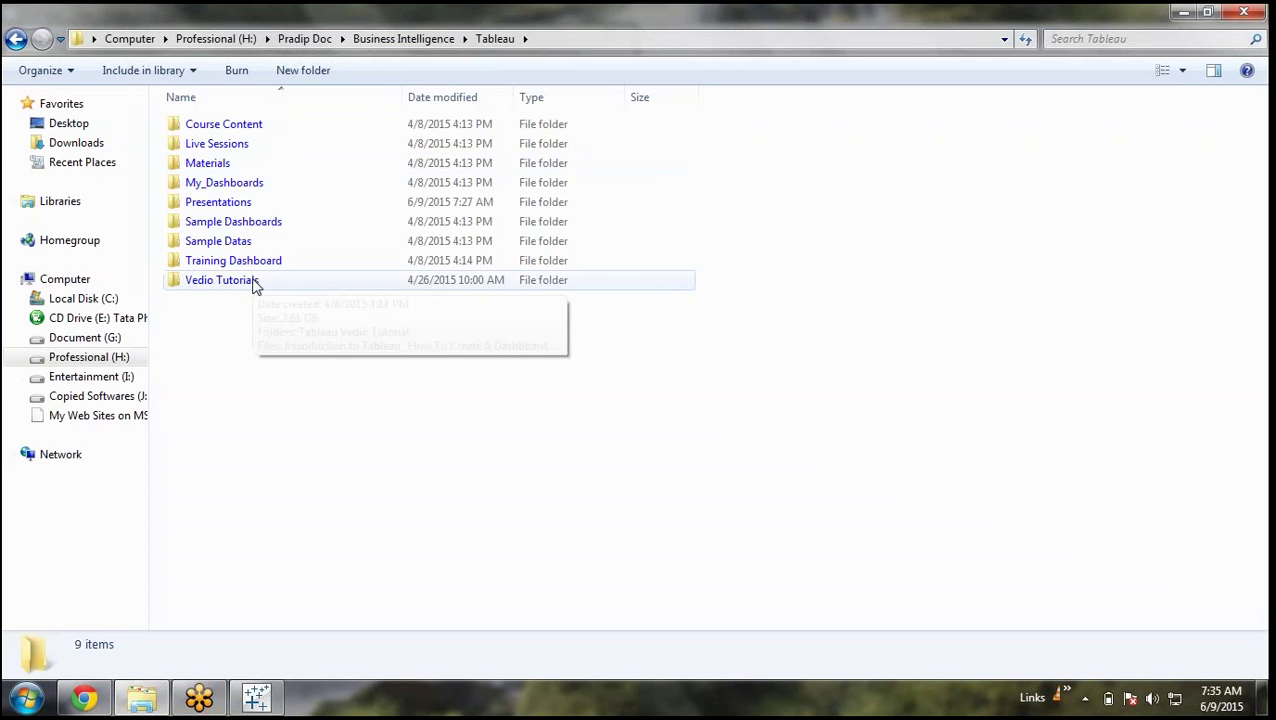
double_click(254, 244)
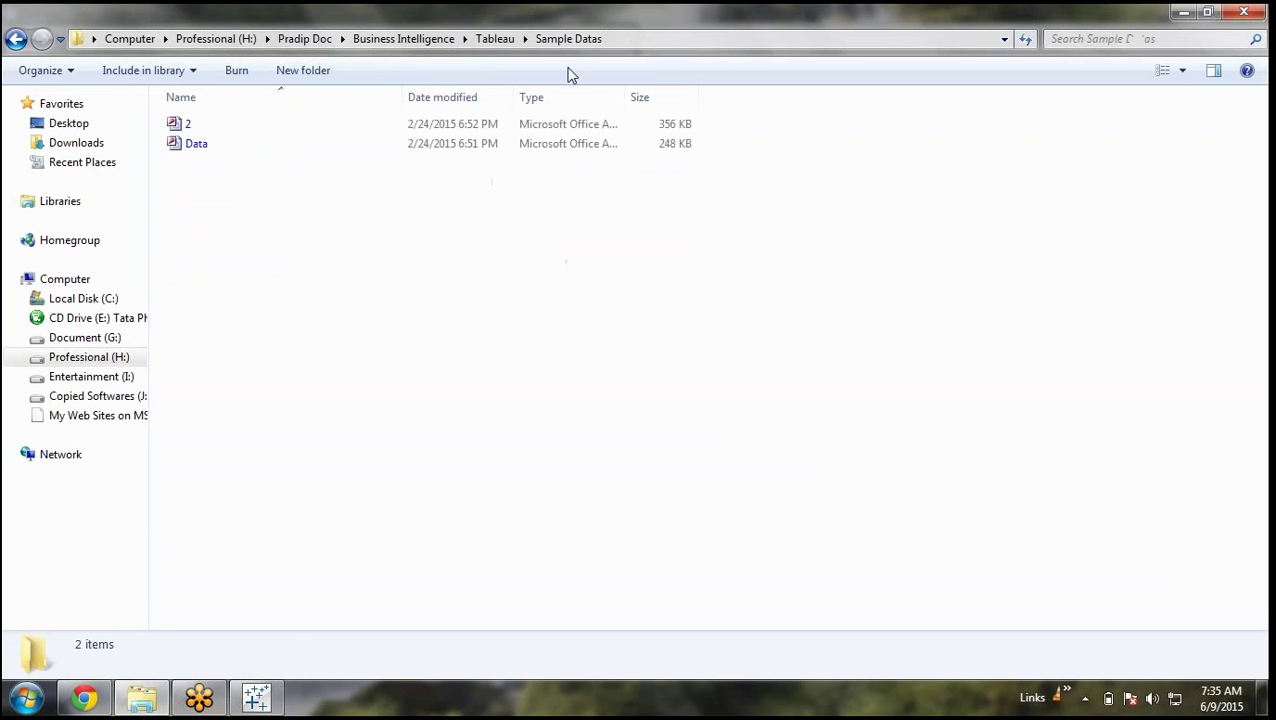
click(655, 40)
key(ctrl+c)
click(256, 697)
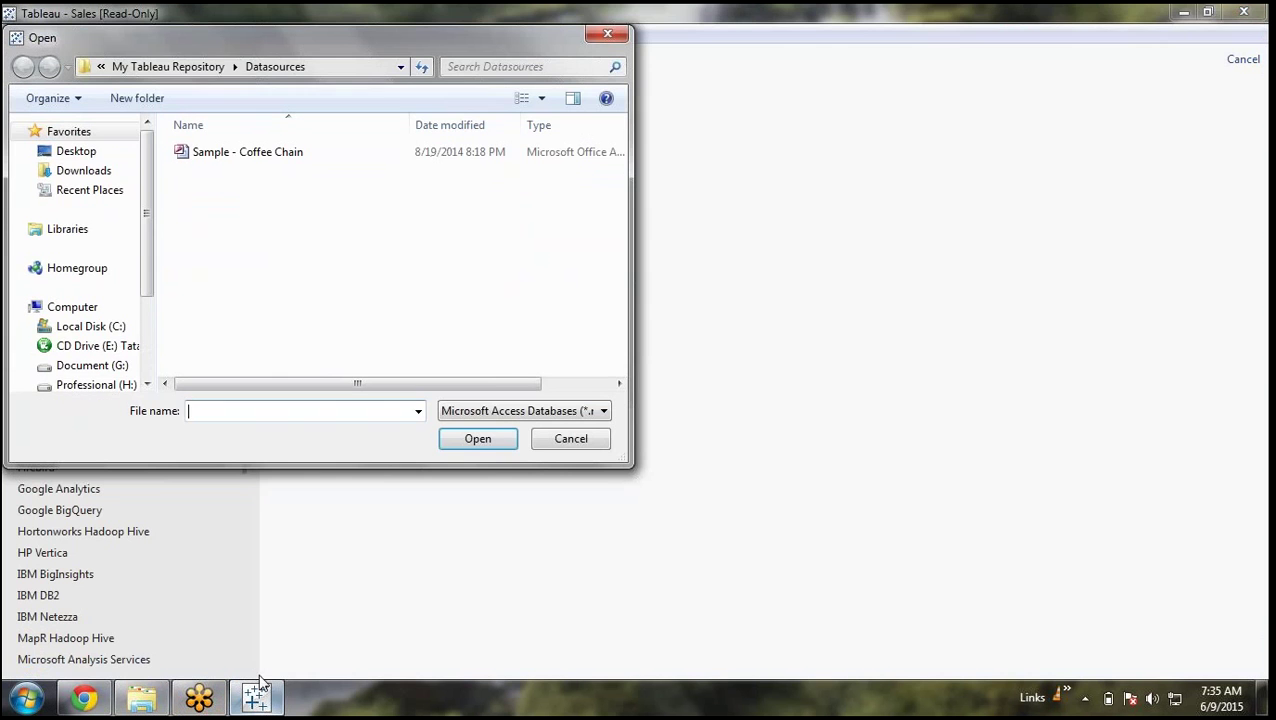
key(ctrl+v)
key(Return)
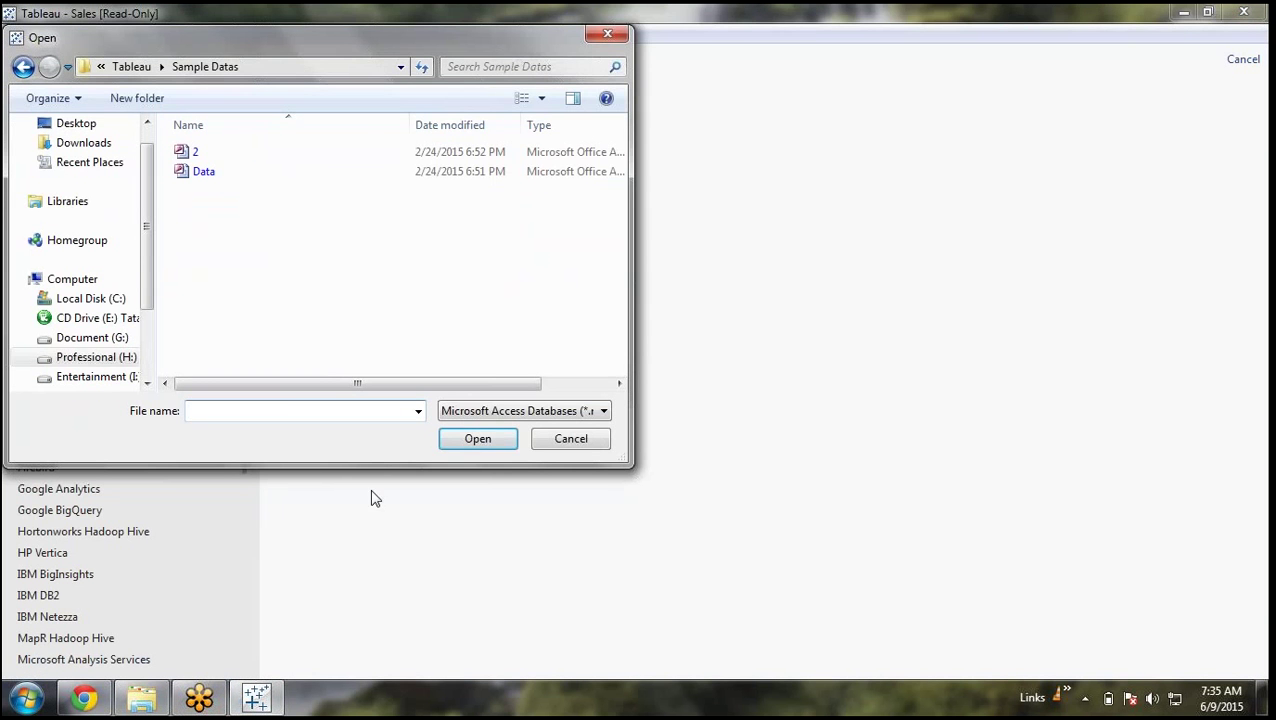
Connect to the Access database Data.mdb and look through the records of its DATA table
double_click(203, 175)
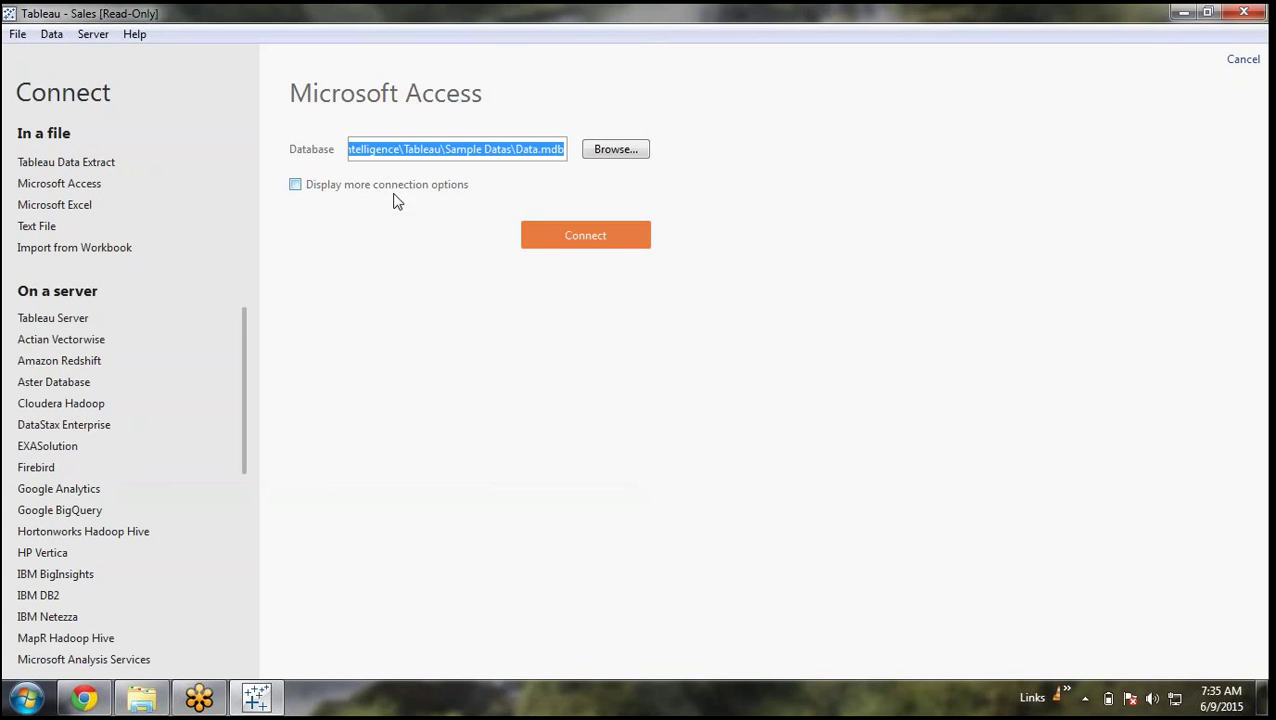
click(606, 244)
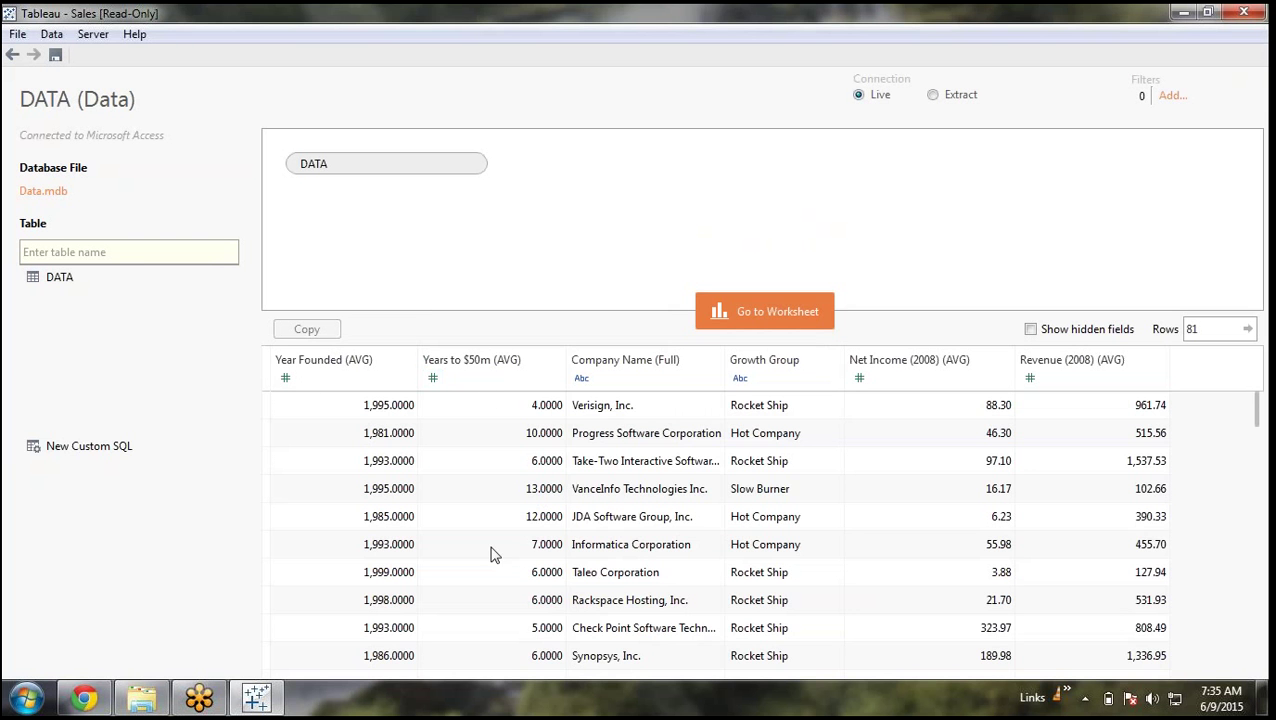
scroll(490, 553, down, 15)
scroll(480, 554, up, 10)
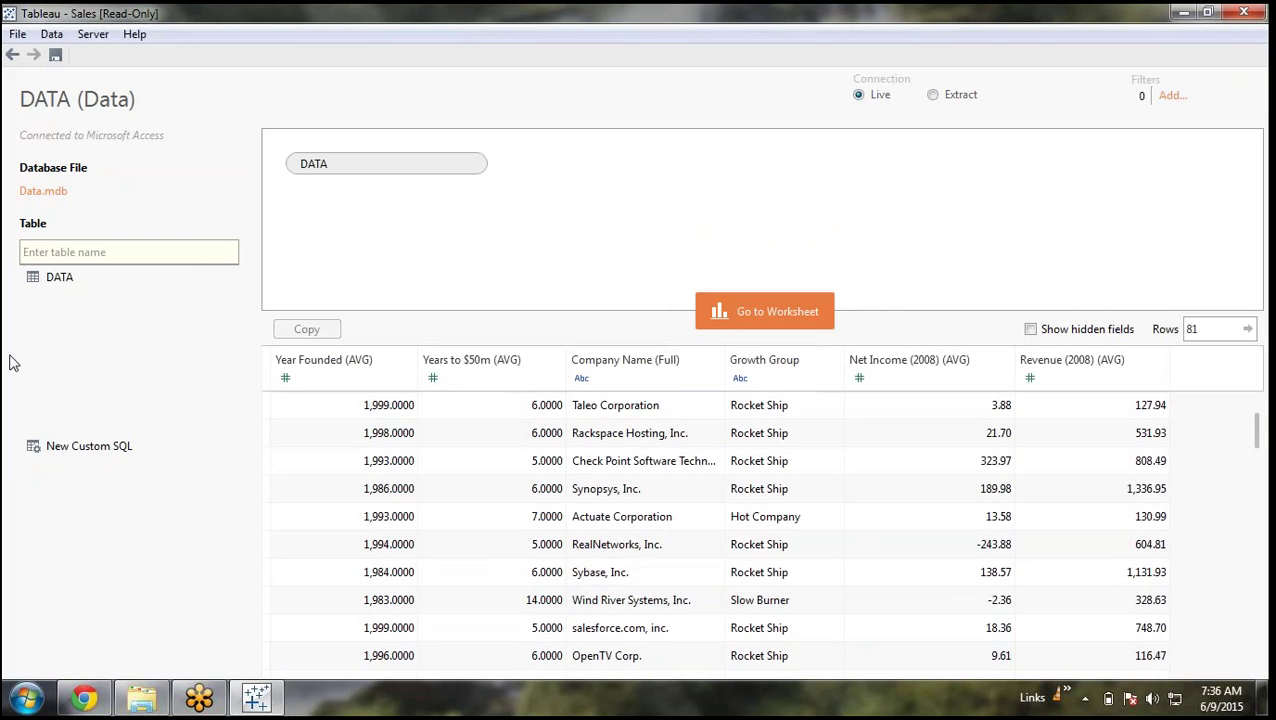
Review the Data.mdb connection settings, reconnect, and check the Sample Datas folder in Windows Explorer before returning to Tableau
click(40, 200)
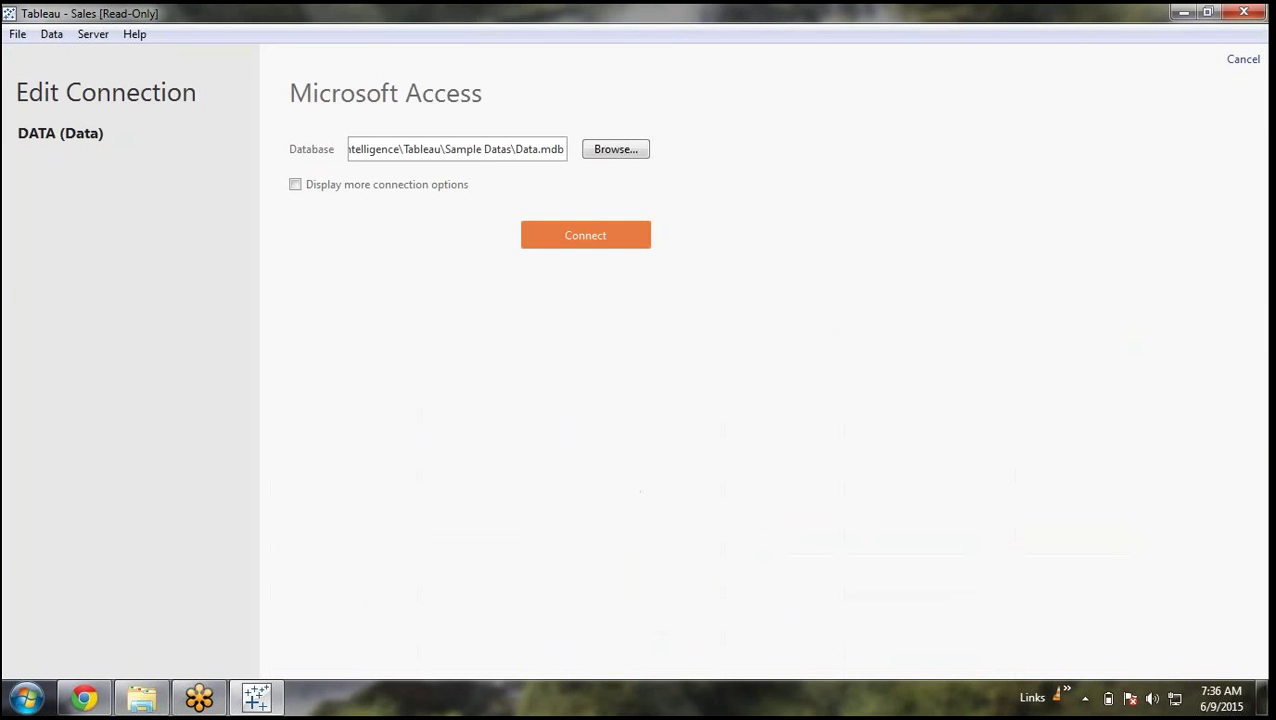
click(609, 243)
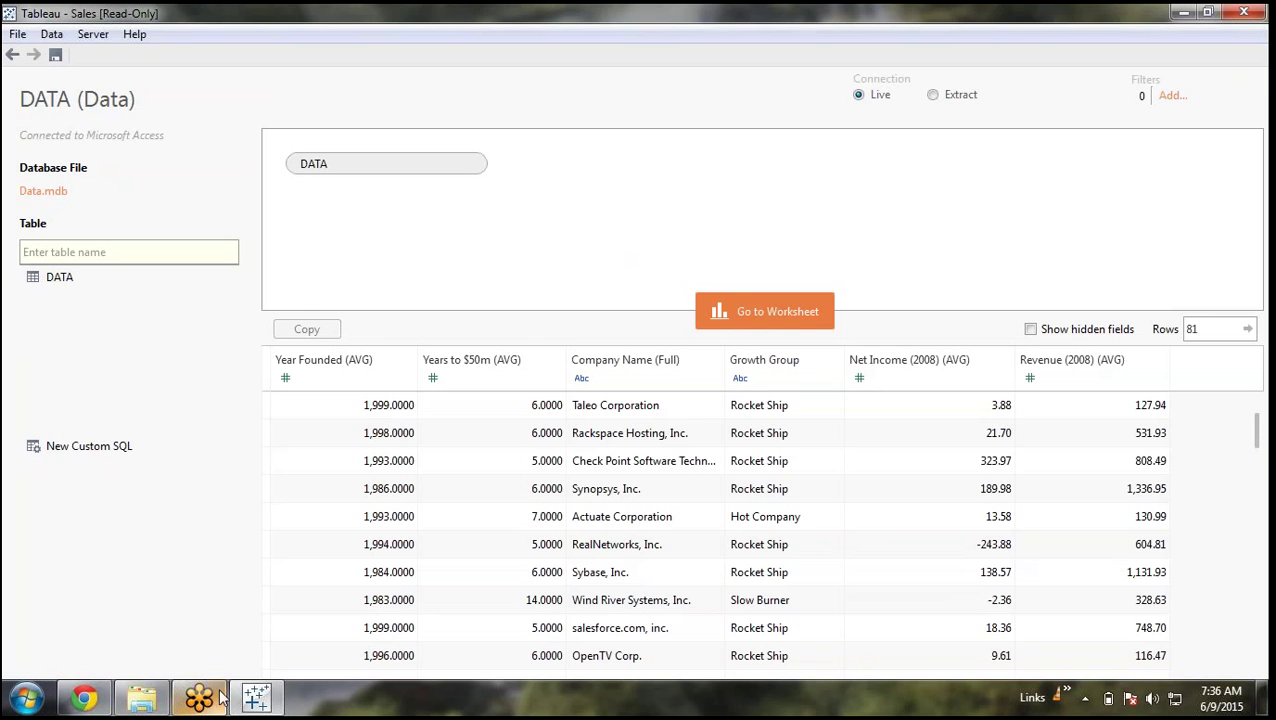
click(146, 703)
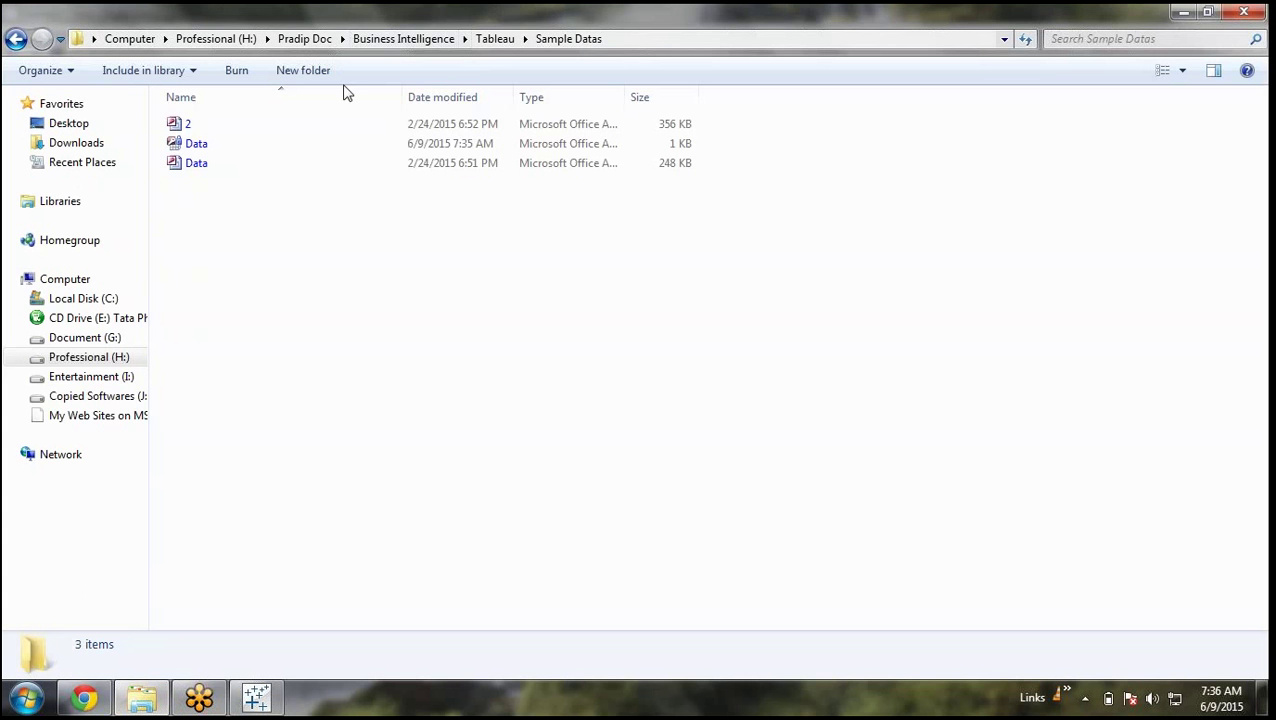
click(256, 697)
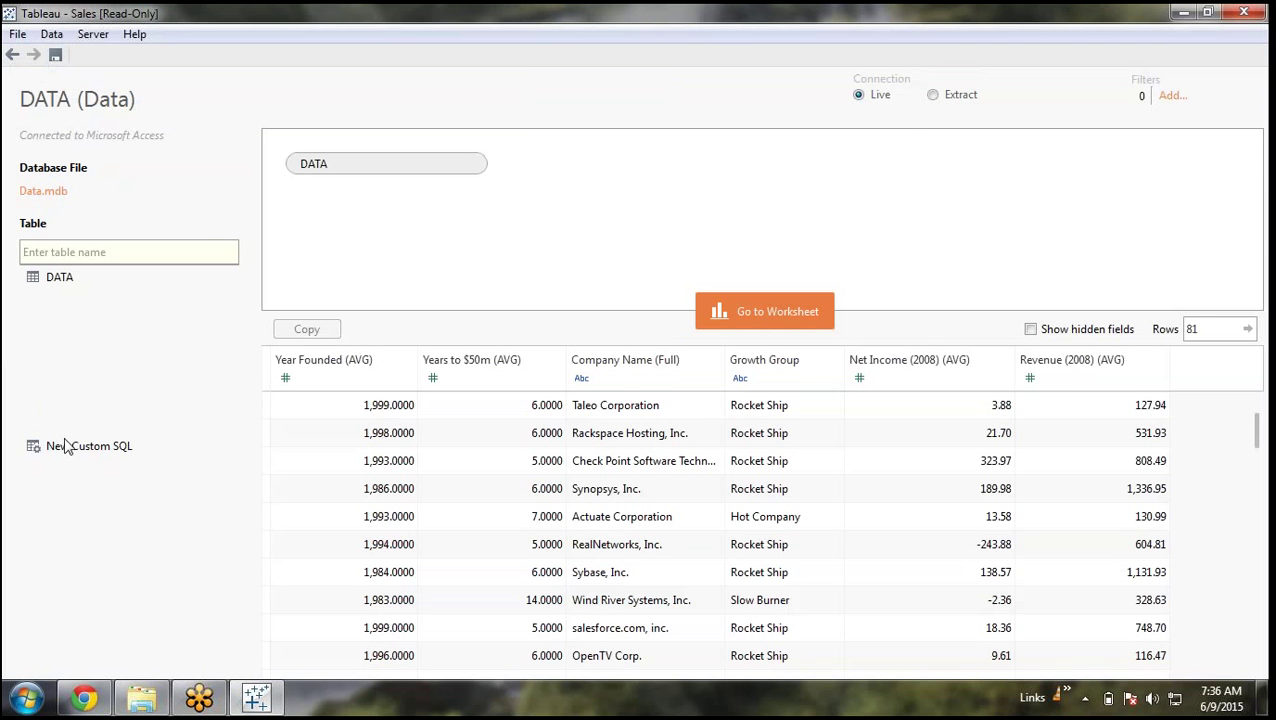
Go back to the connection types and connect to the Microsoft Access database 2.mdb from the Sample Datas folder
click(14, 57)
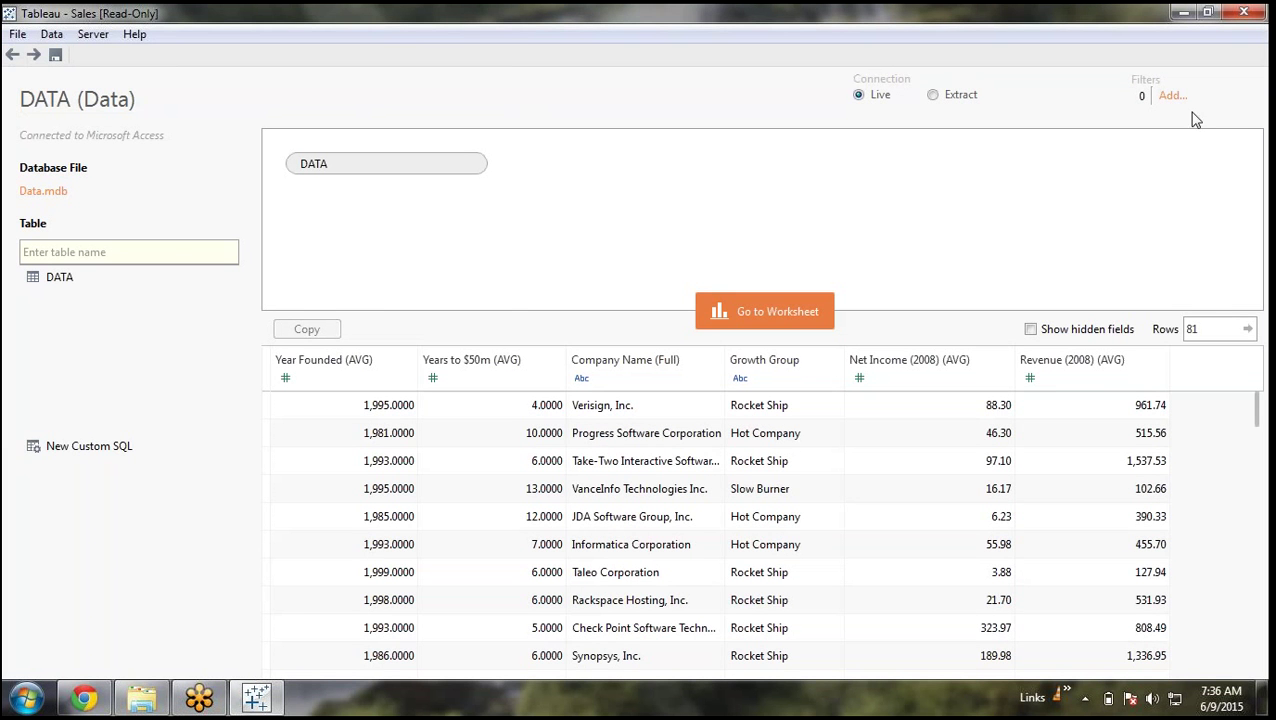
click(16, 53)
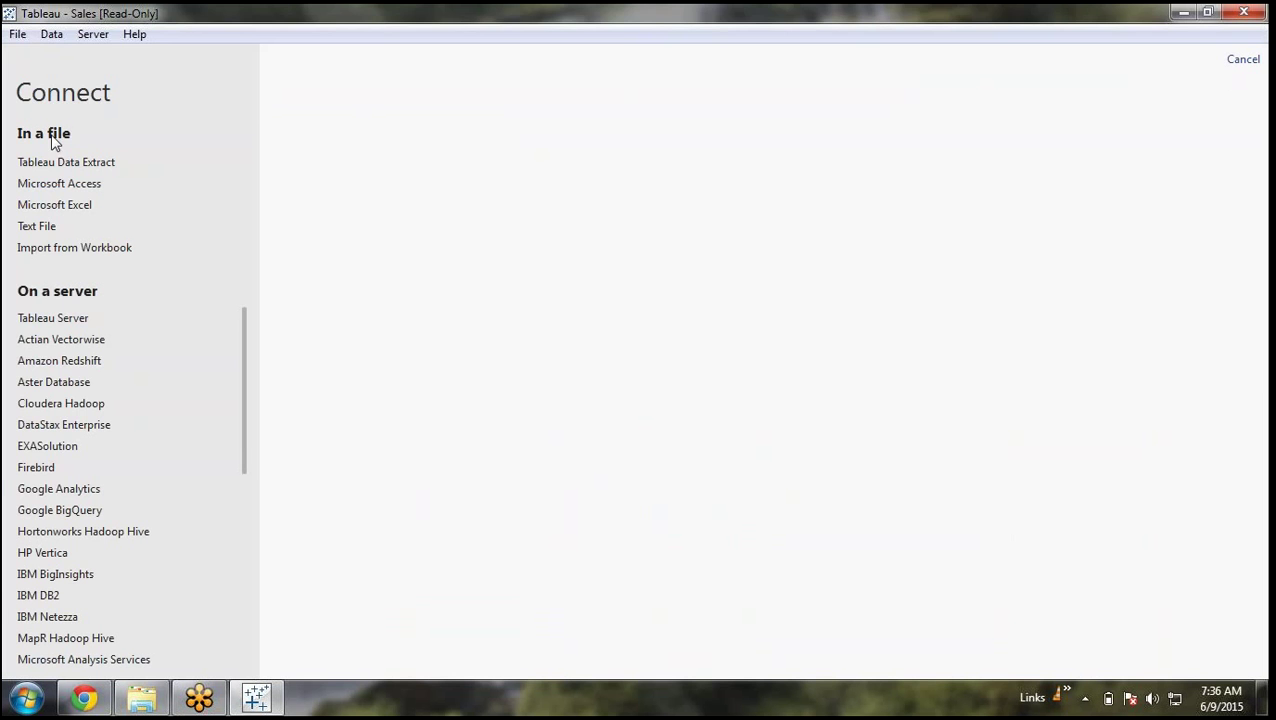
click(59, 183)
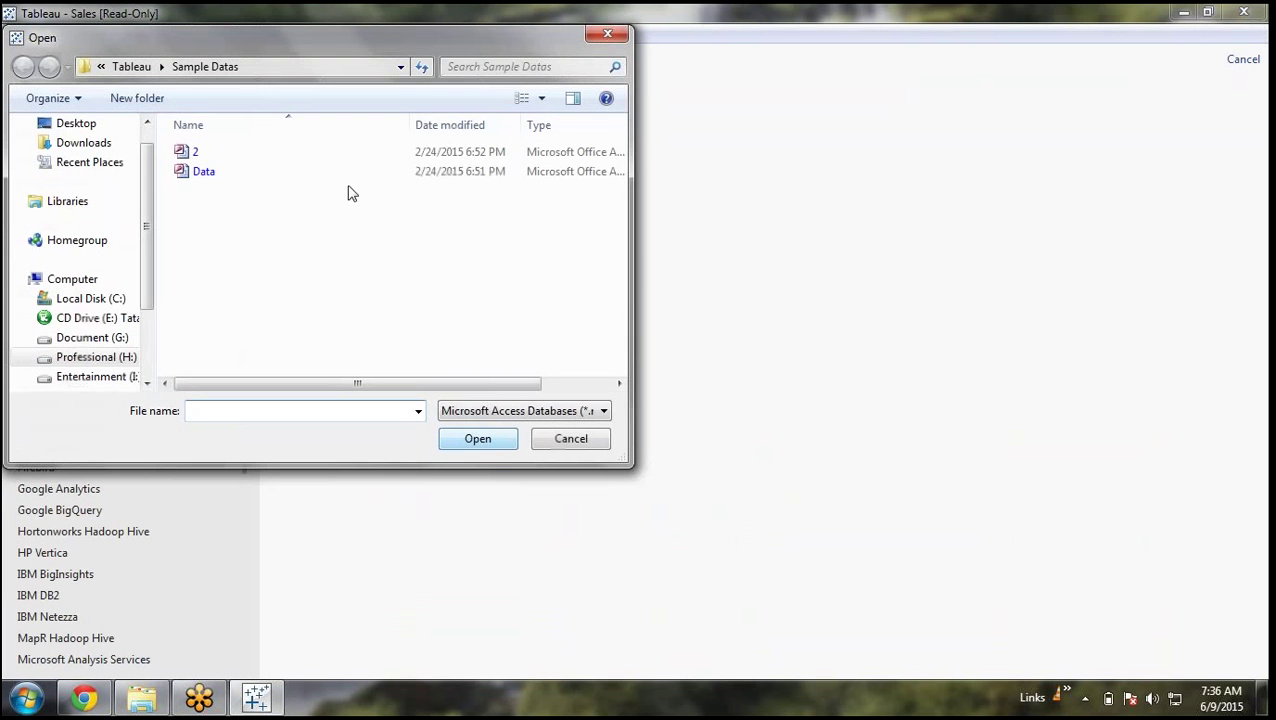
double_click(251, 157)
click(595, 224)
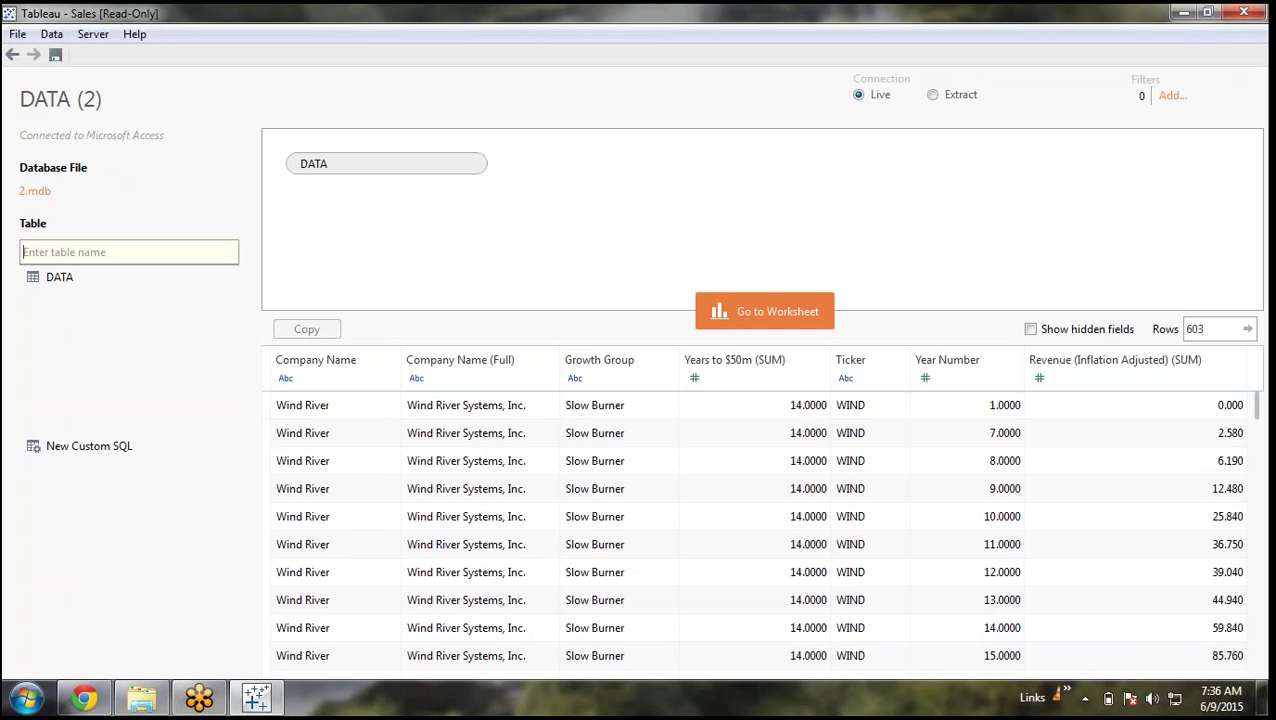
Launch SQL Server Management Studio with a connection to the localhost server, and return to Tableau's list of data connection types
click(26, 698)
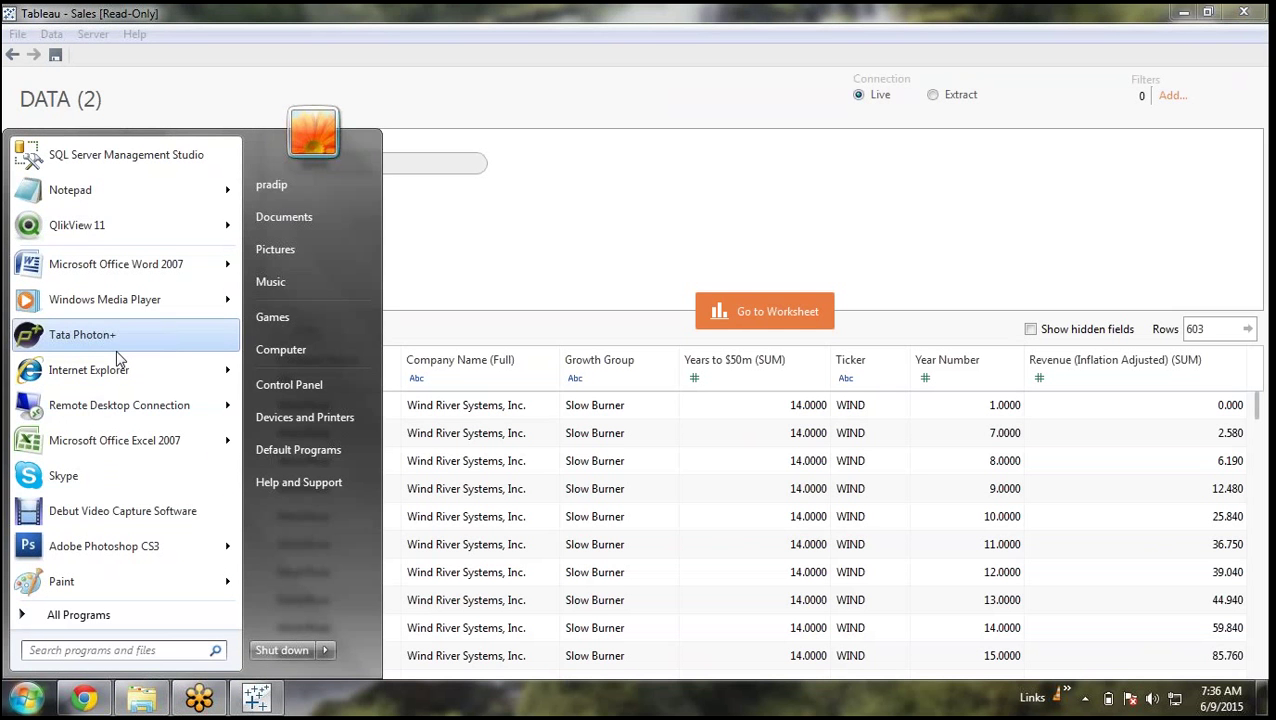
click(95, 157)
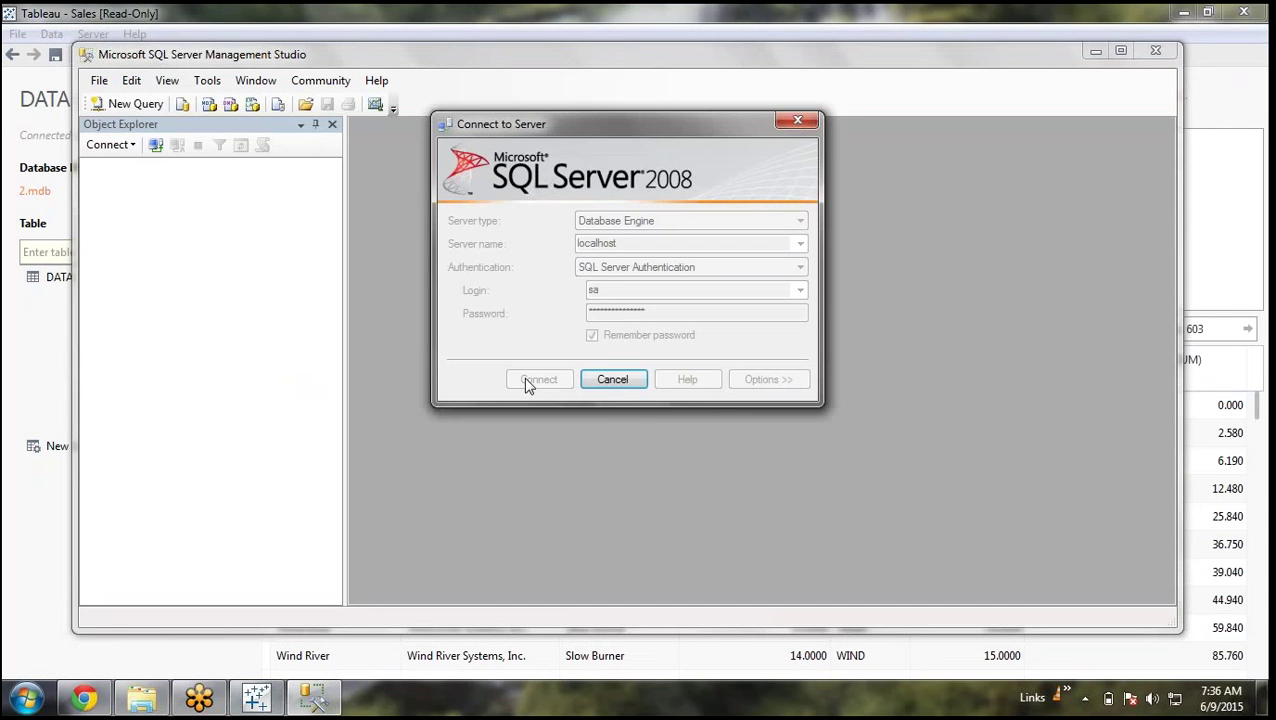
key(Escape)
click(268, 692)
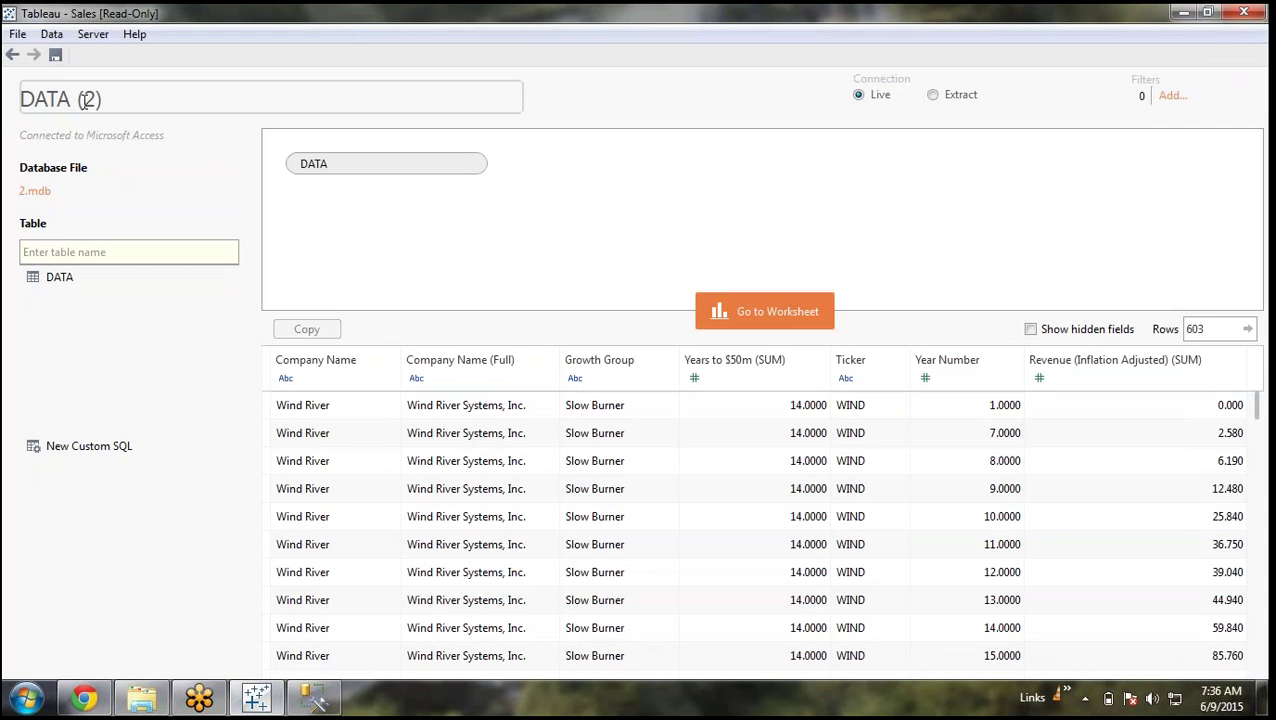
click(12, 54)
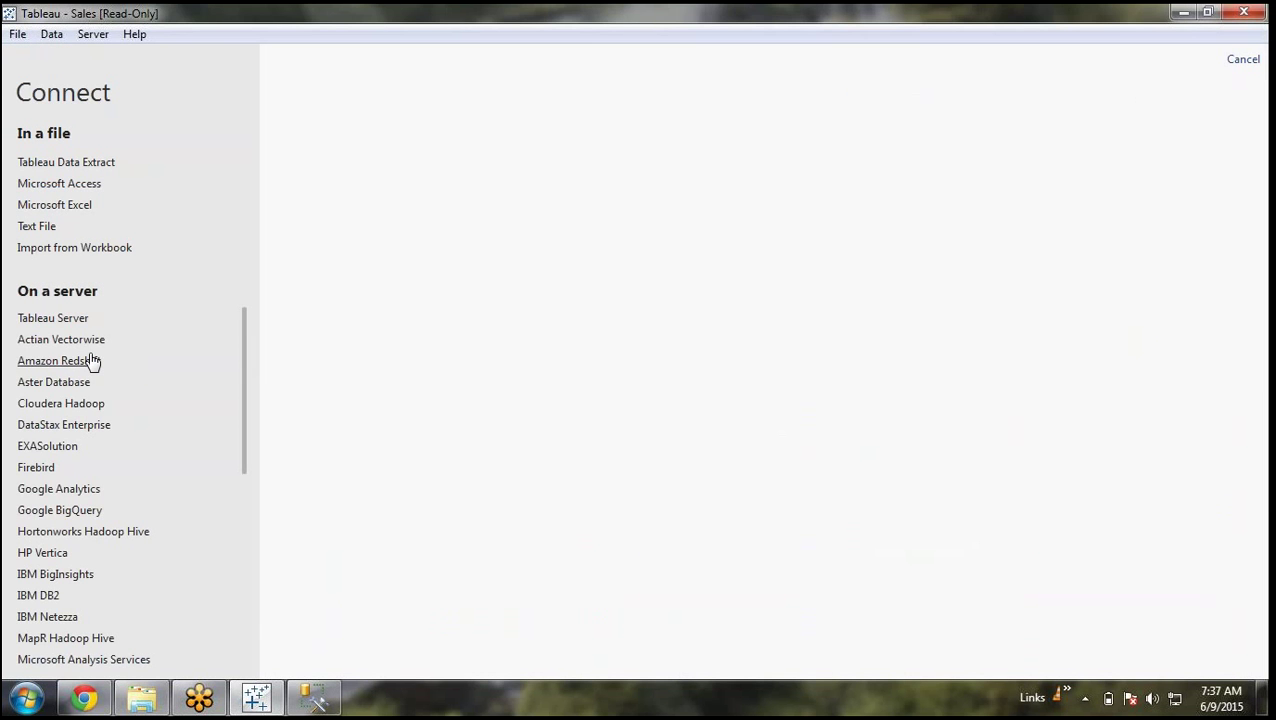
Connect to Microsoft SQL Server on the server localhost using Windows Authentication
scroll(91, 360, down, 2)
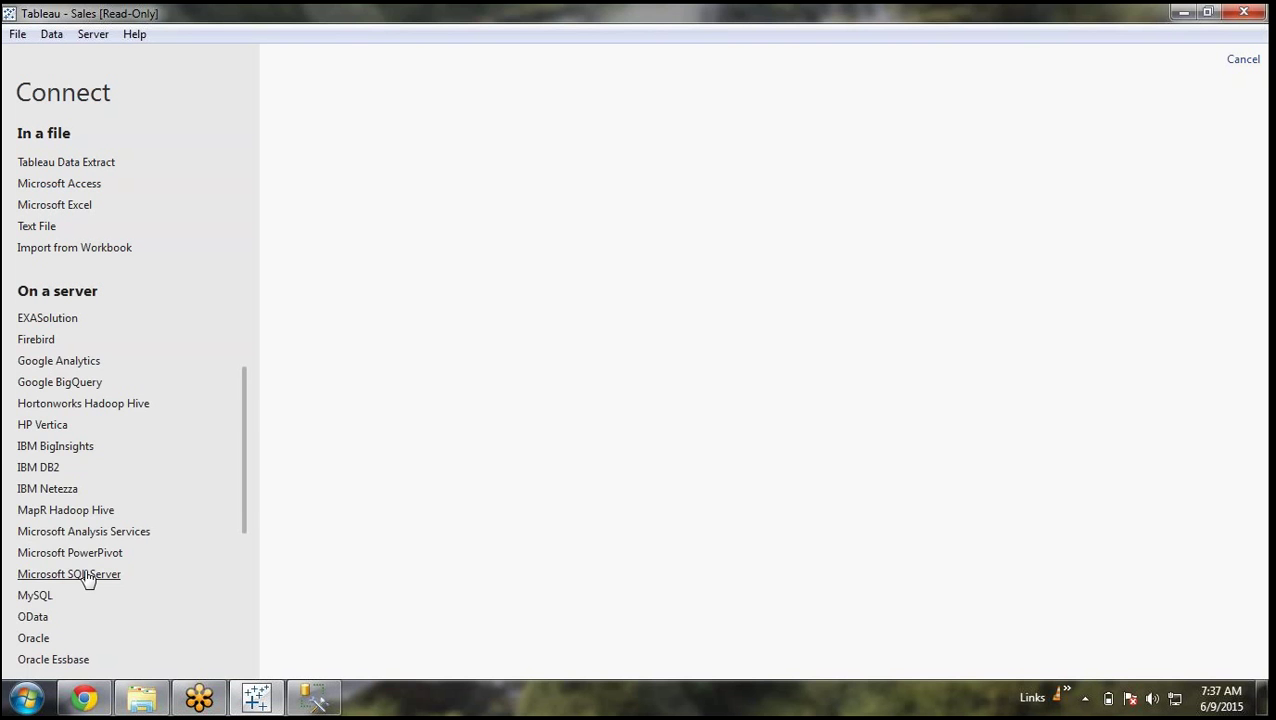
scroll(71, 398, down, 5)
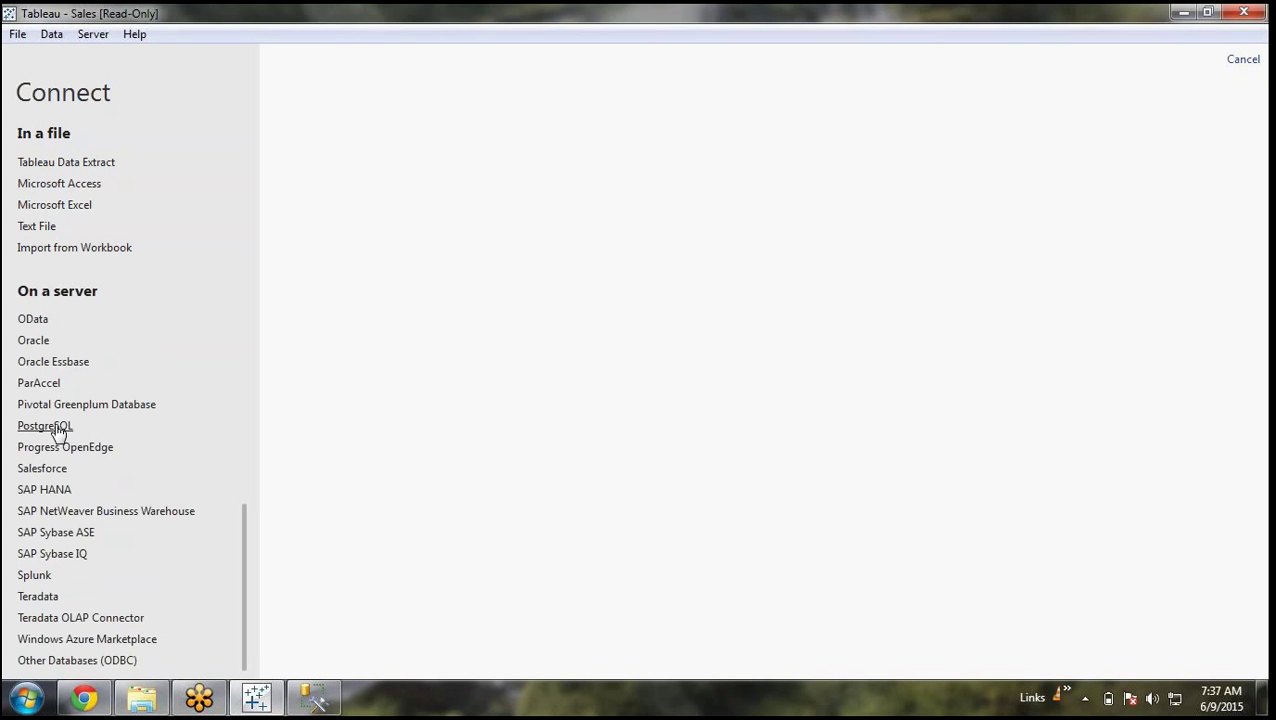
scroll(31, 600, up, 4)
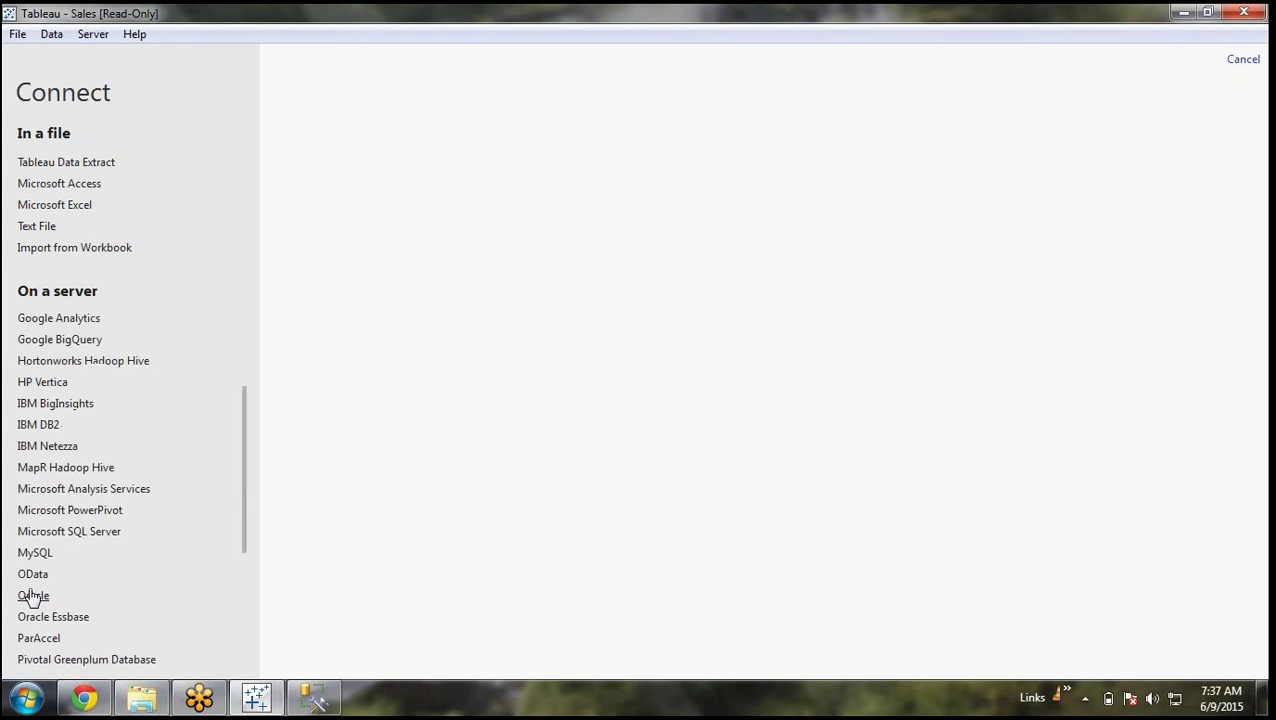
scroll(31, 597, up, 3)
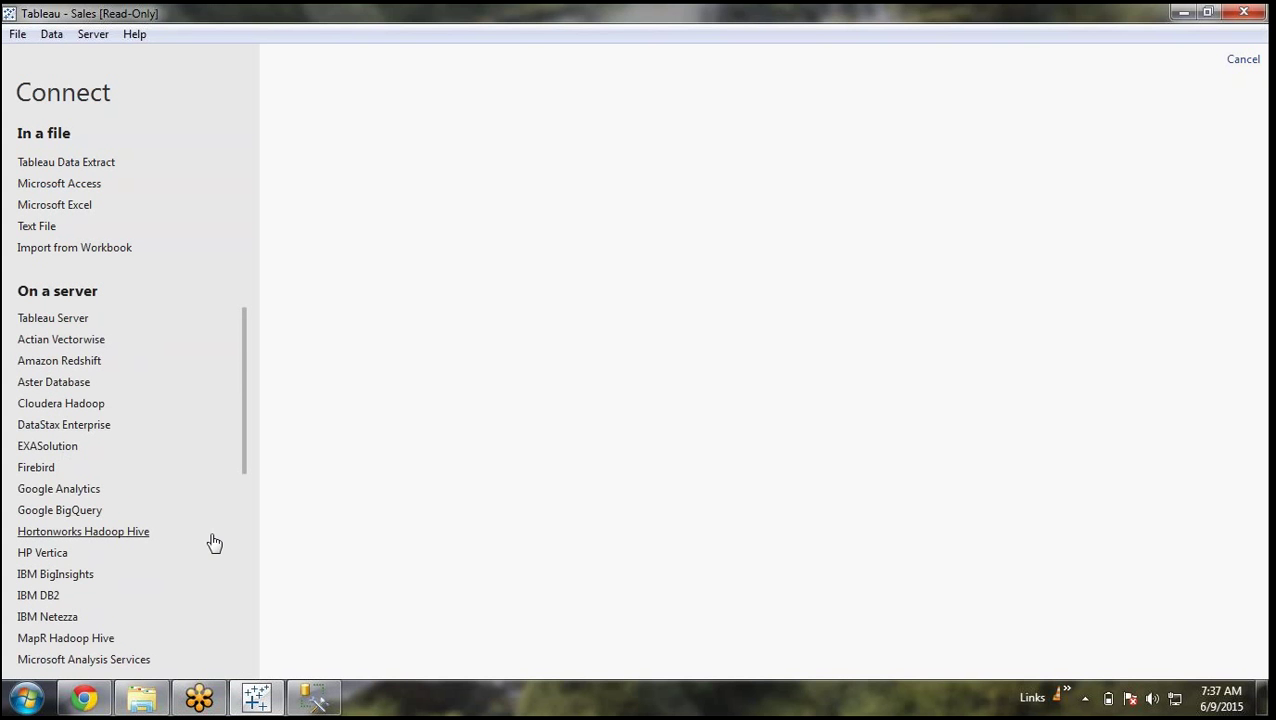
scroll(26, 511, down, 1)
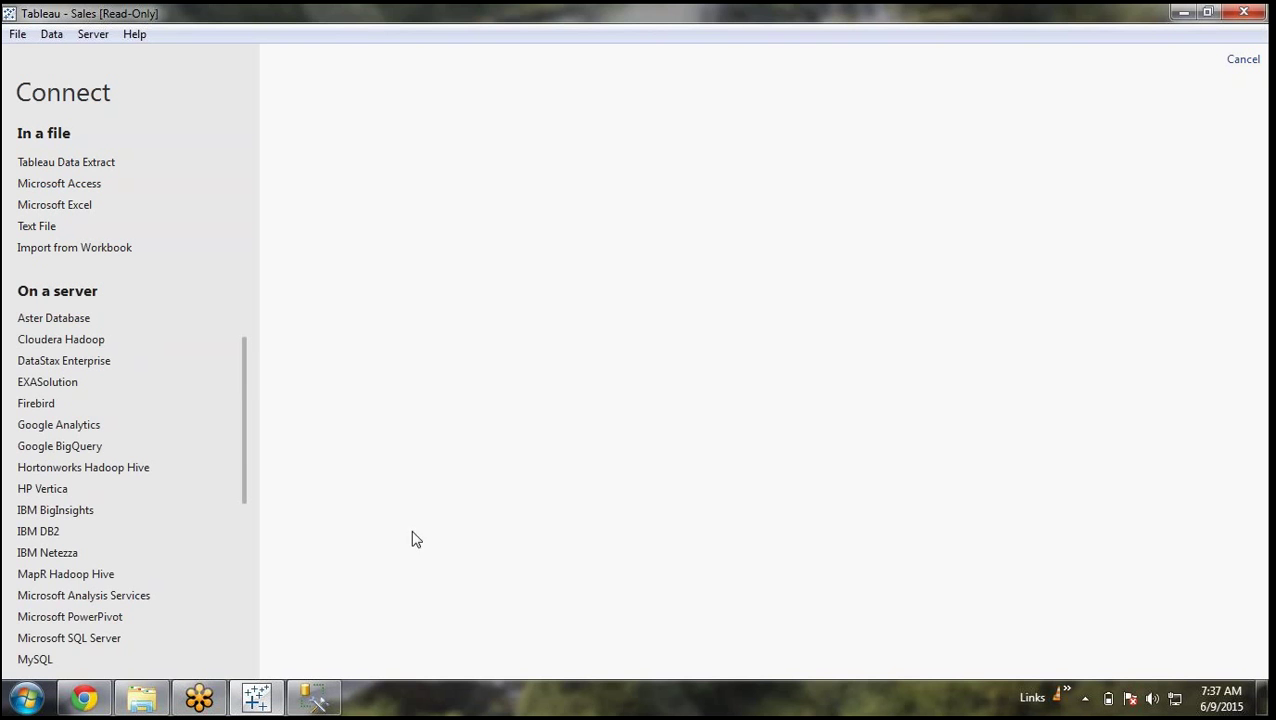
click(62, 641)
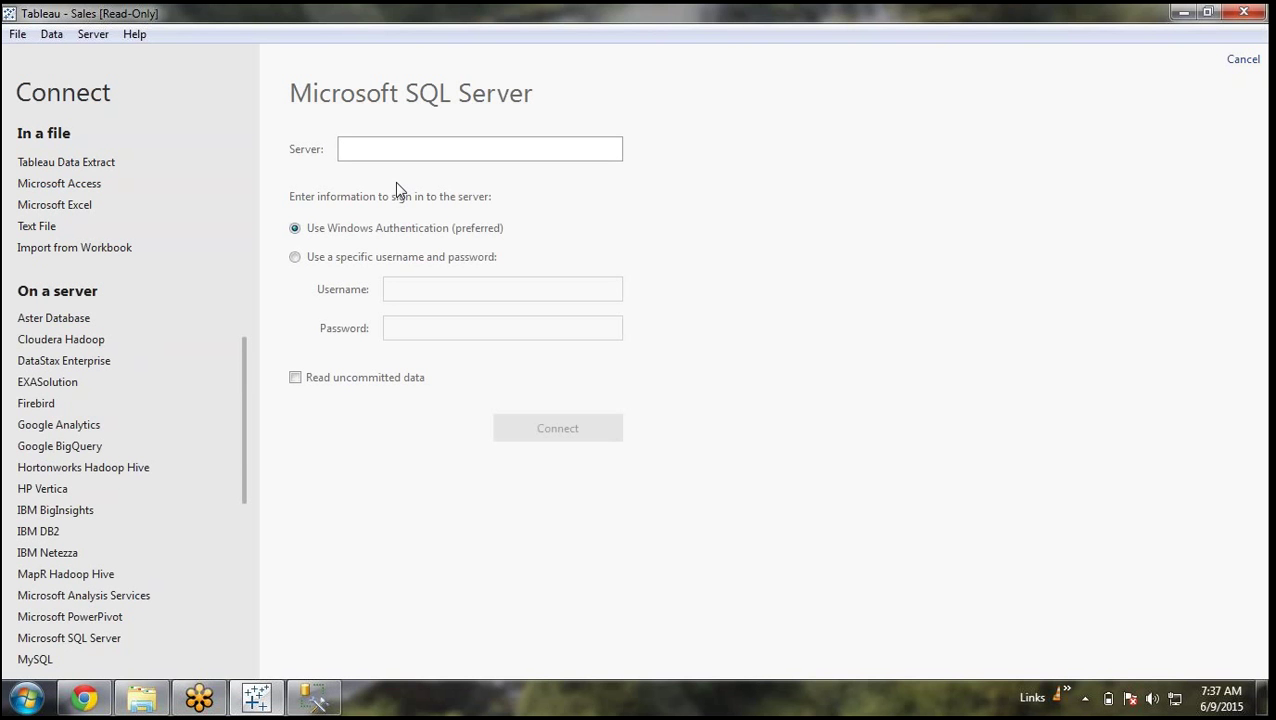
text(localhost)
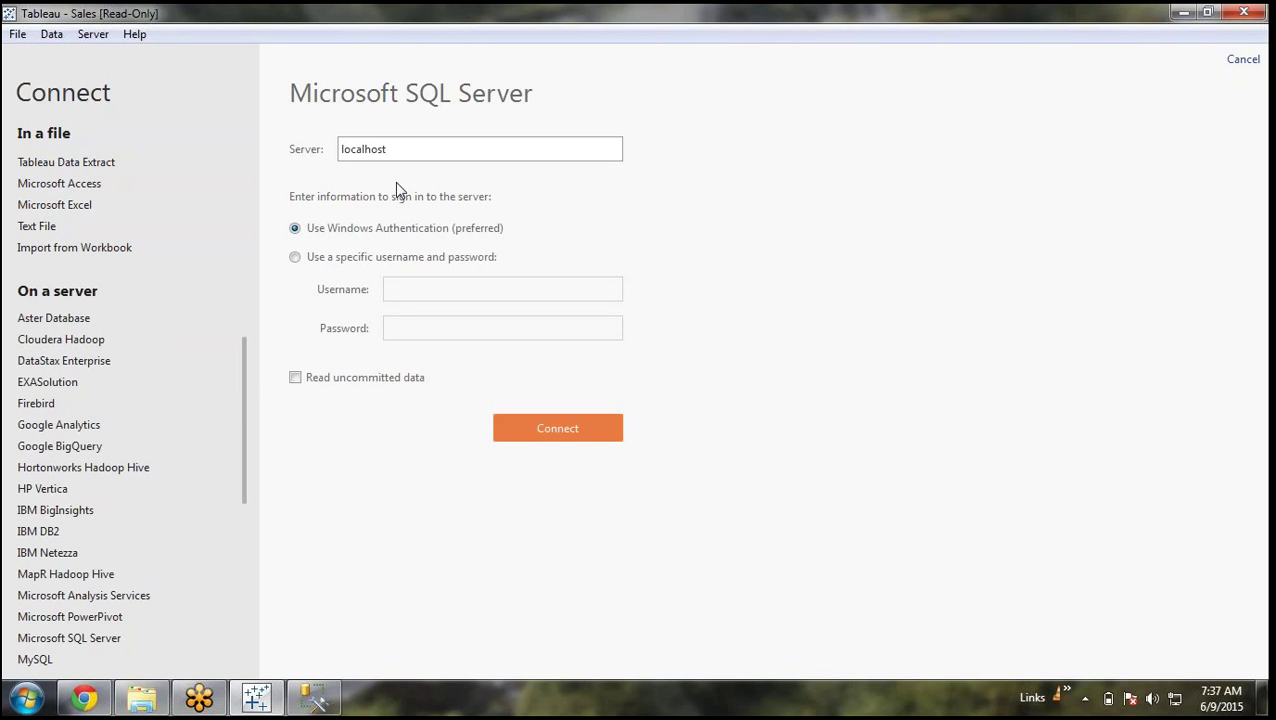
click(379, 262)
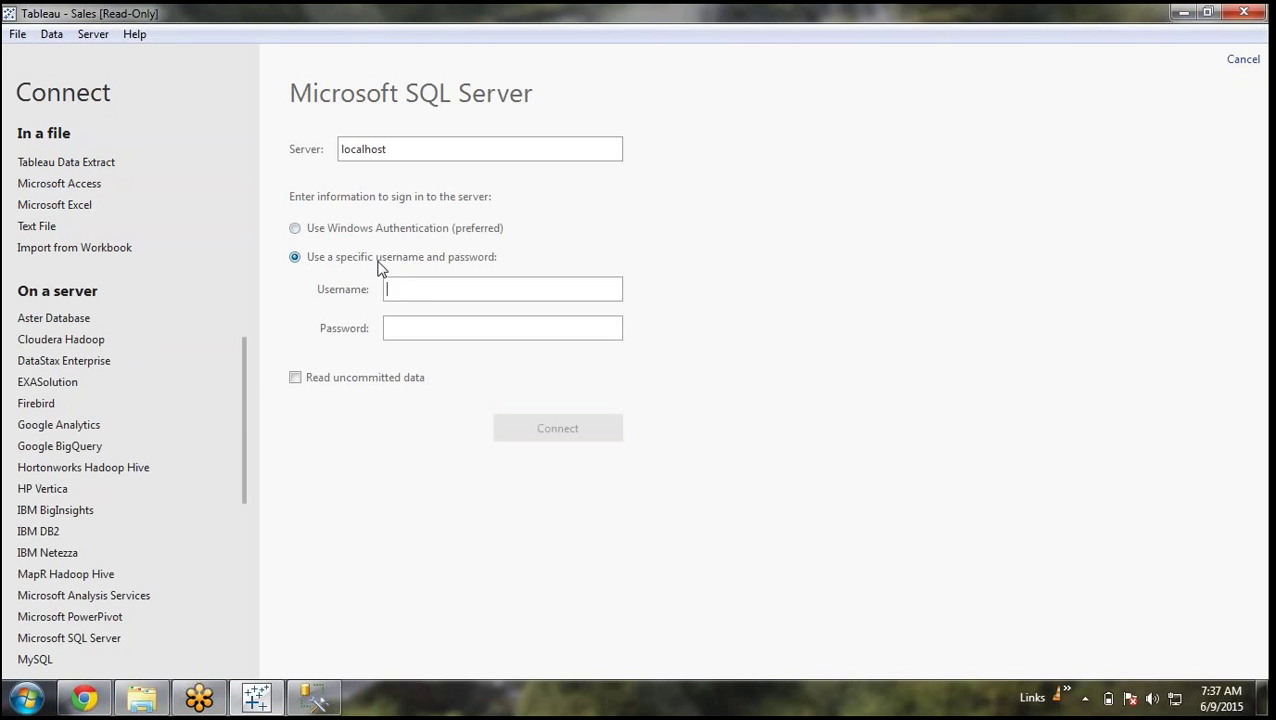
click(342, 238)
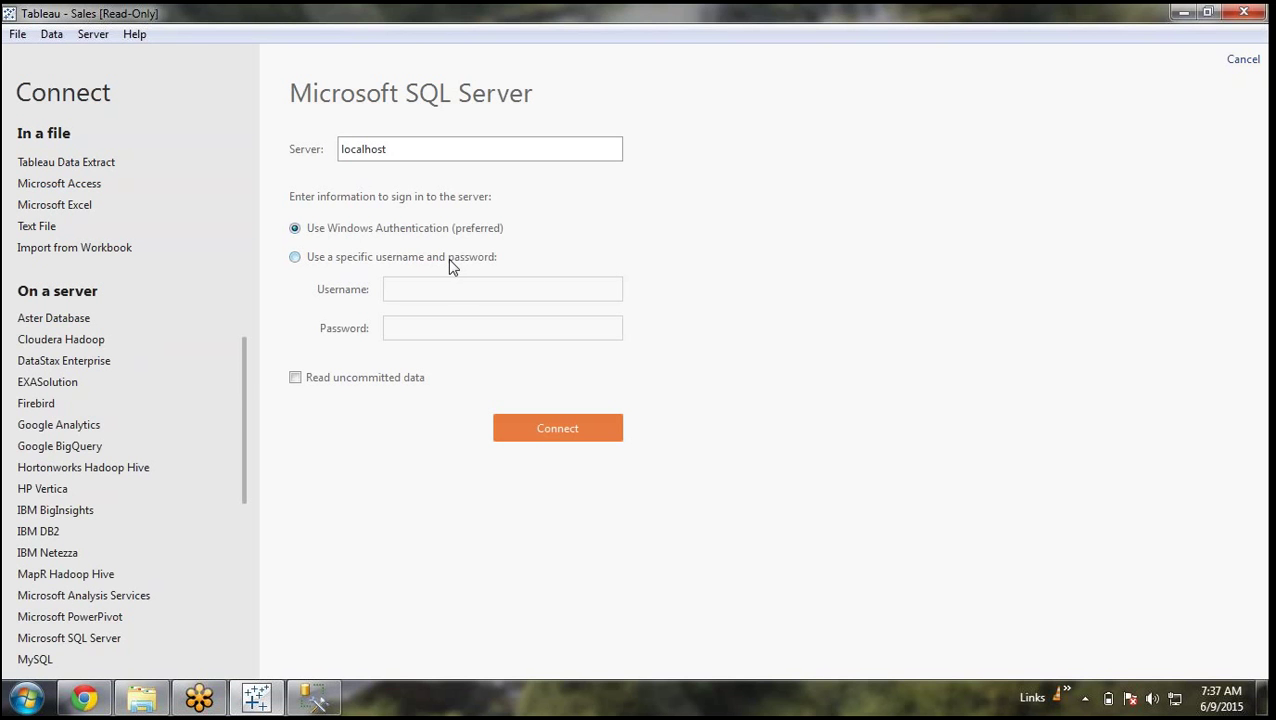
click(557, 428)
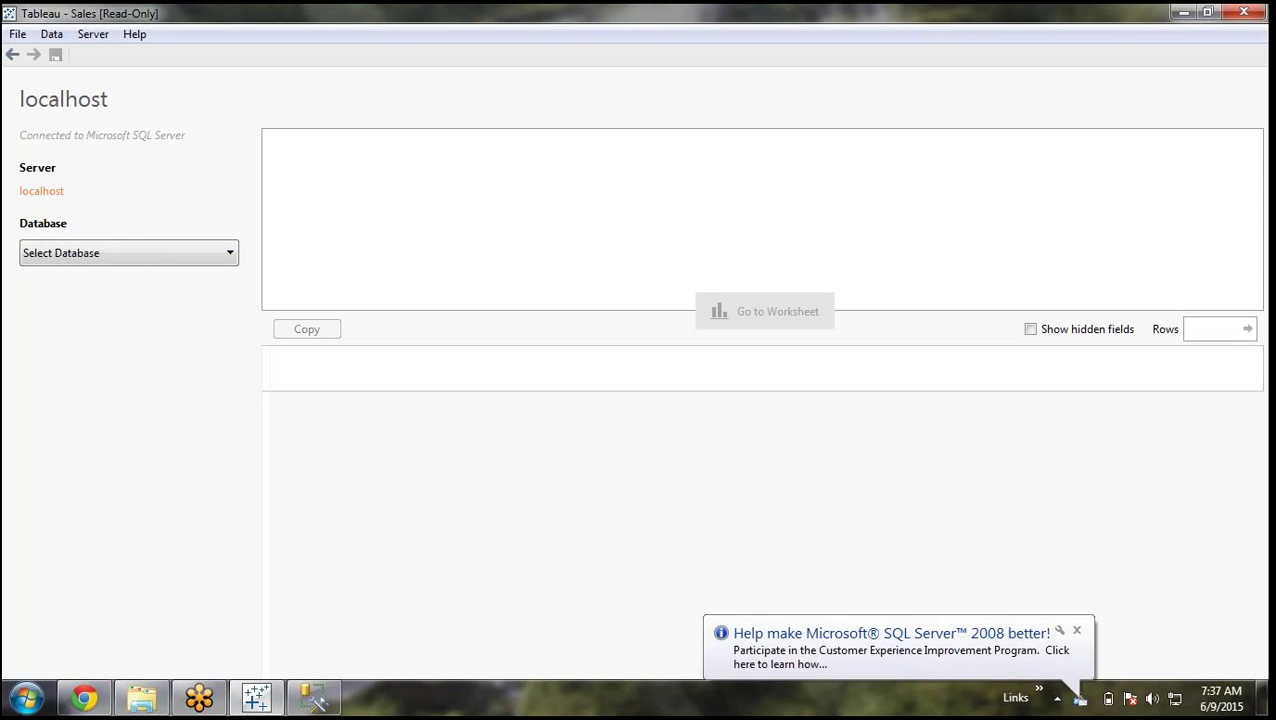
Compare the available databases on localhost with the Databases folder in SQL Server Management Studio, and return to Tableau
click(138, 261)
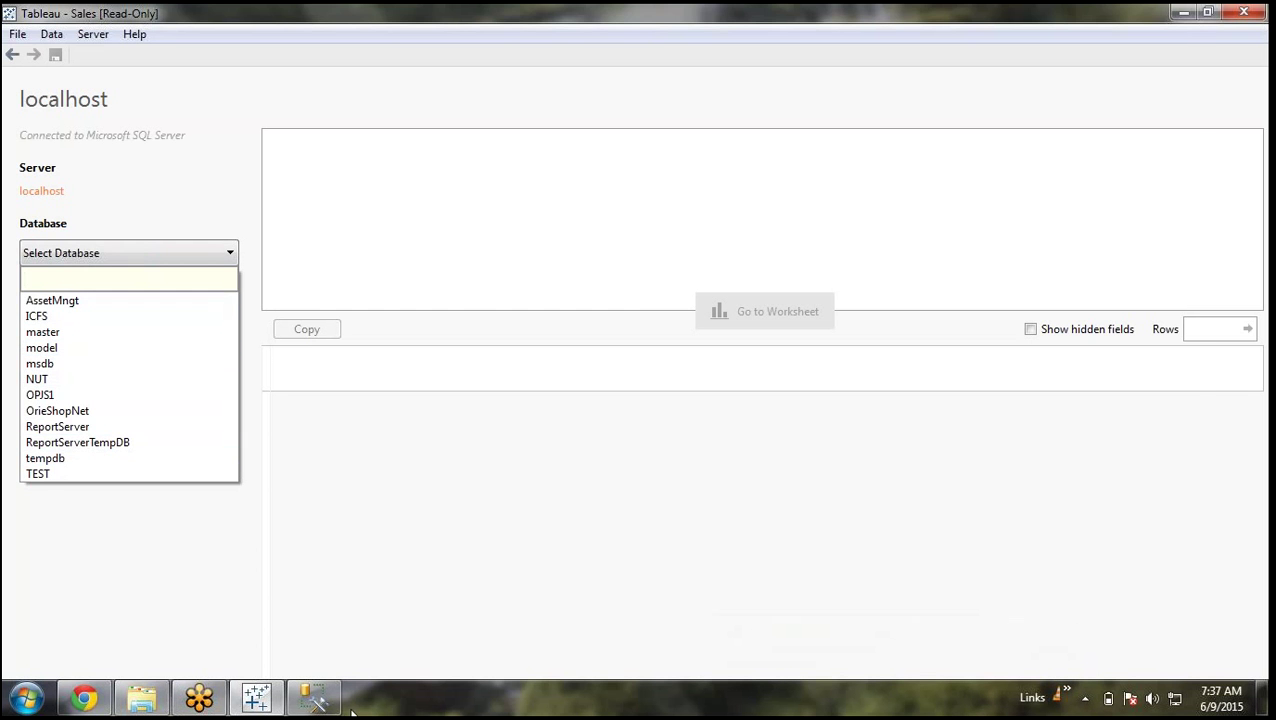
click(316, 700)
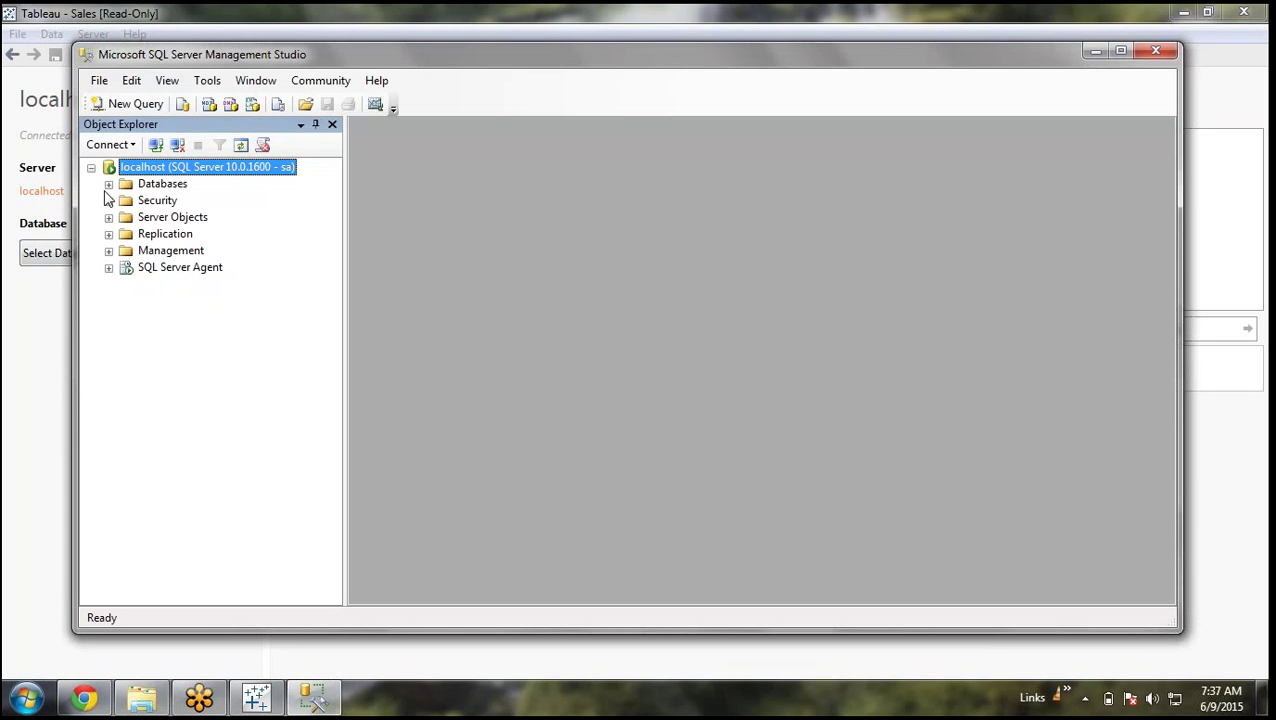
click(108, 184)
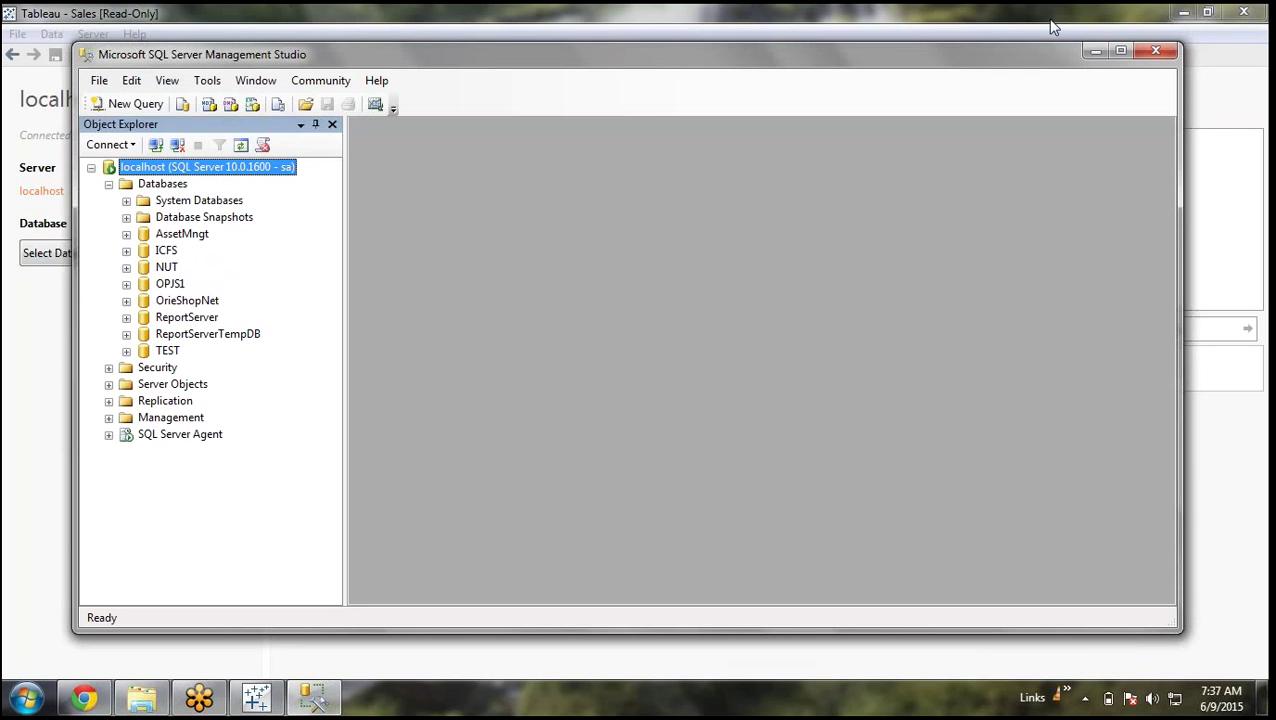
click(1095, 51)
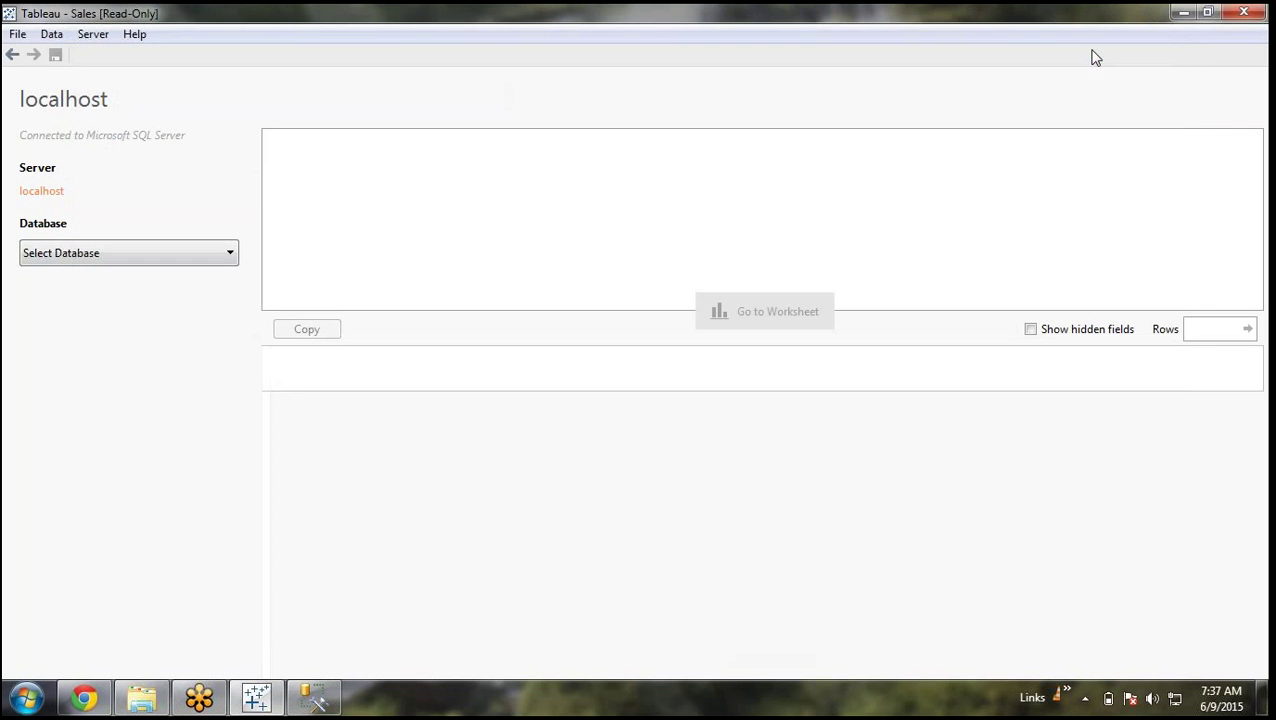
Select the AssetMngt database and add its tblCategory table to the data source
click(180, 254)
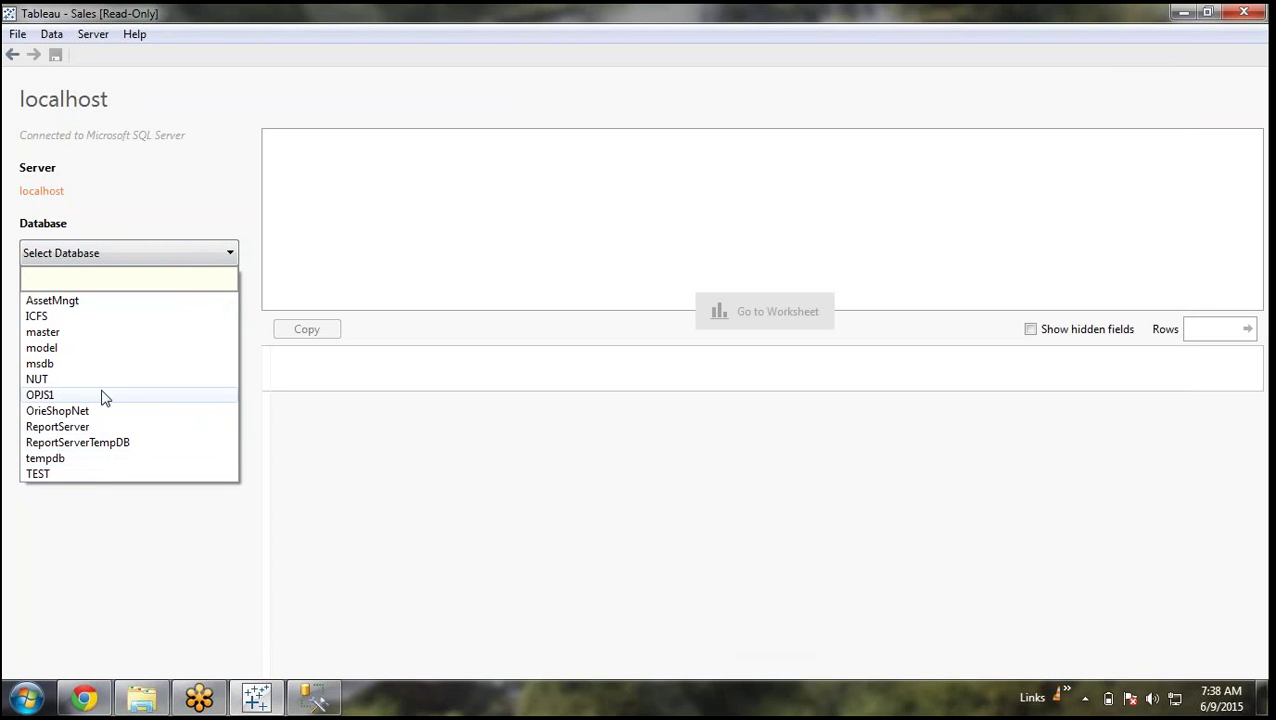
click(70, 301)
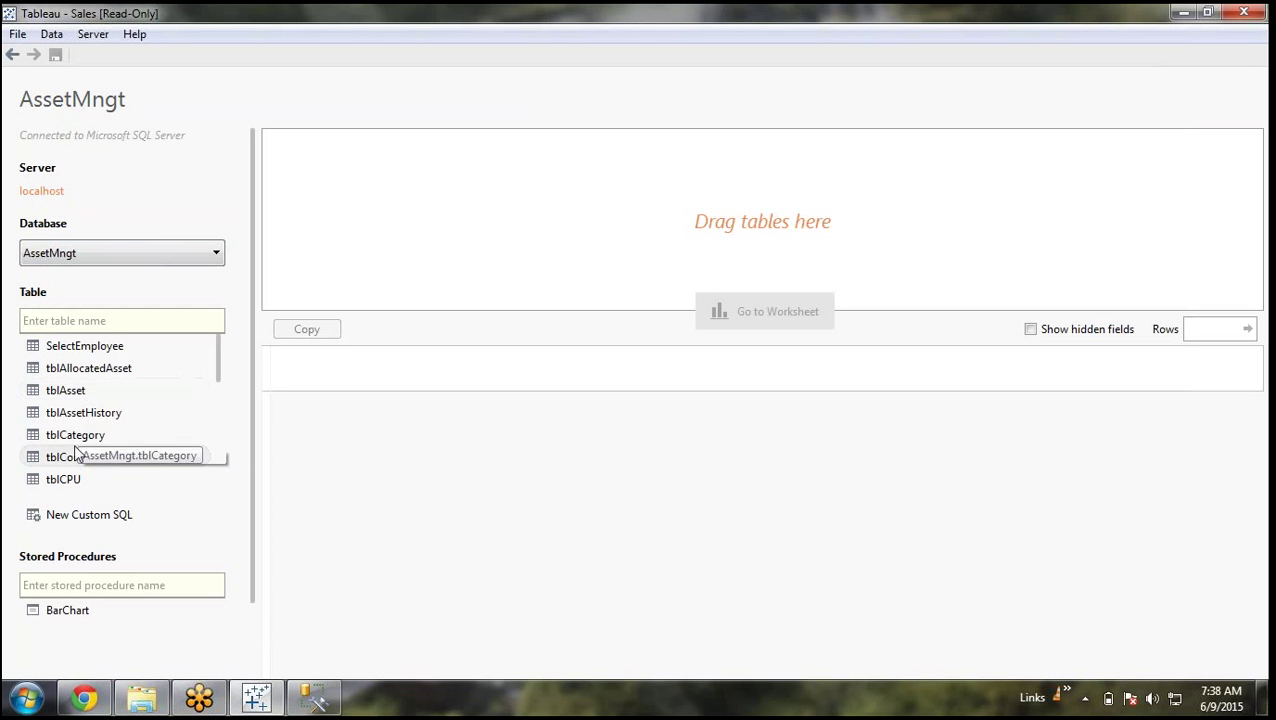
drag(78, 445, 533, 171)
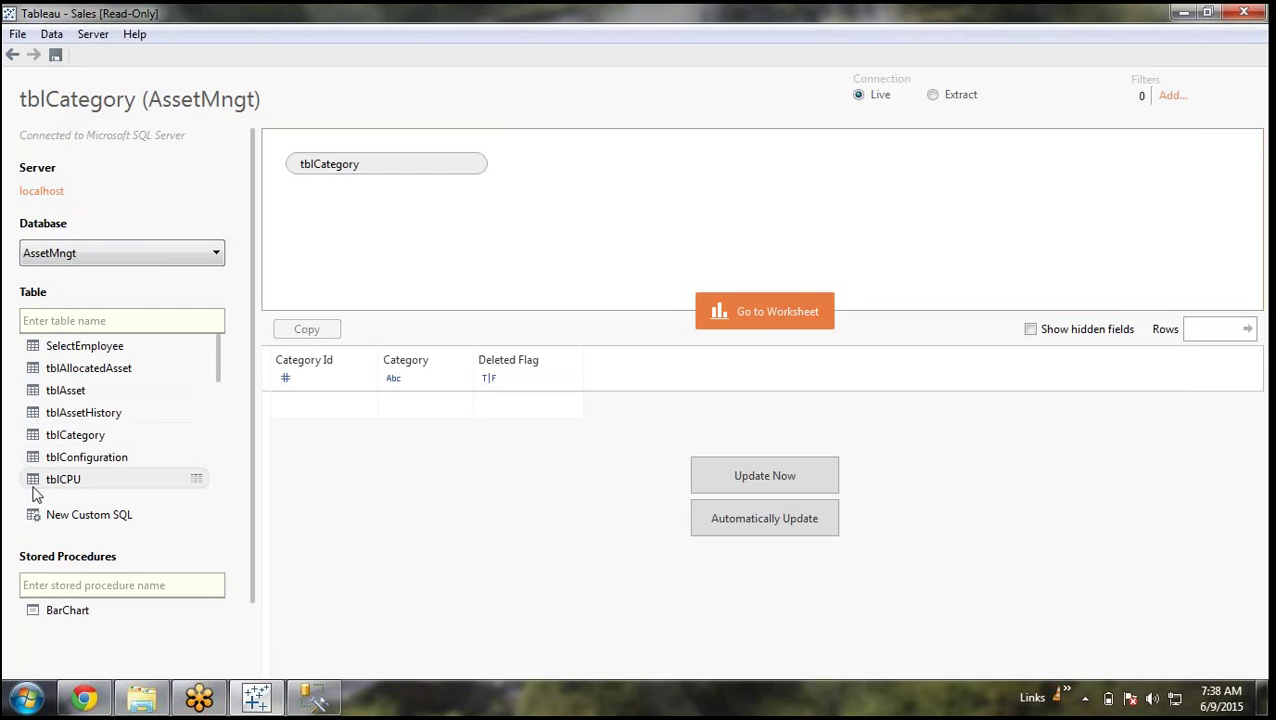
Add the tblMake table to the data source and set its join with tblCategory to Left
scroll(95, 430, down, 3)
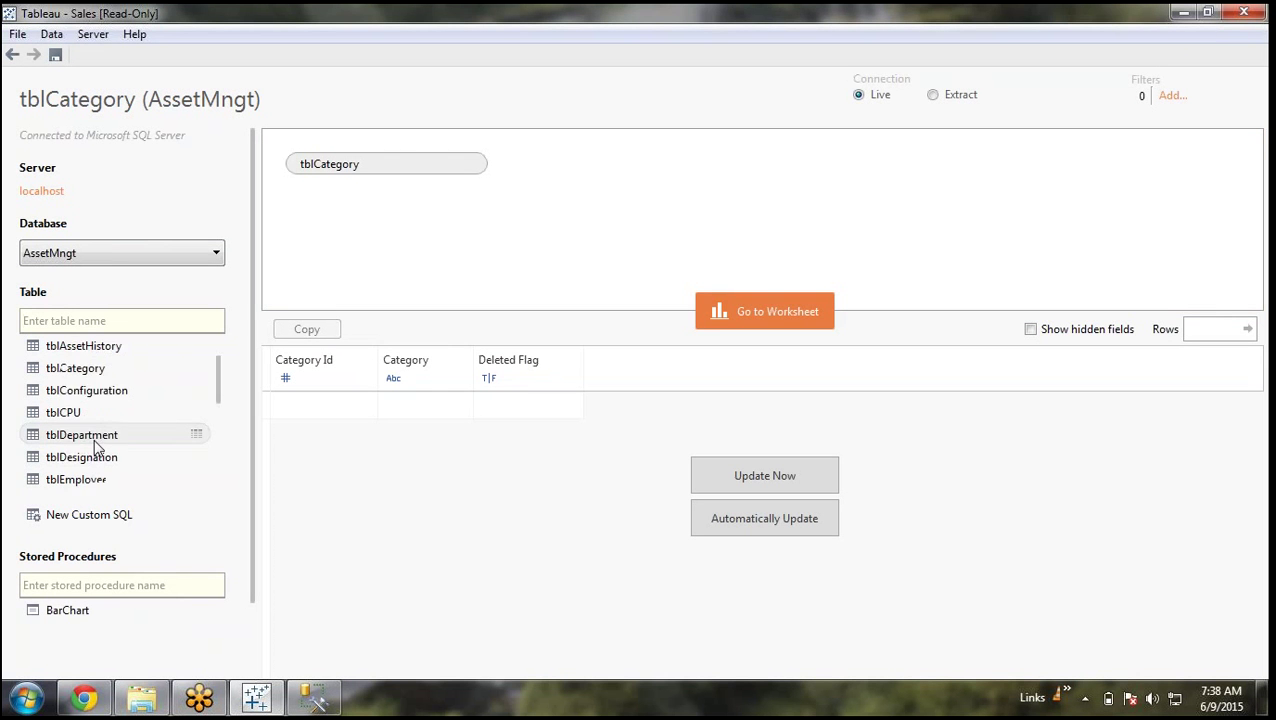
drag(91, 397, 701, 221)
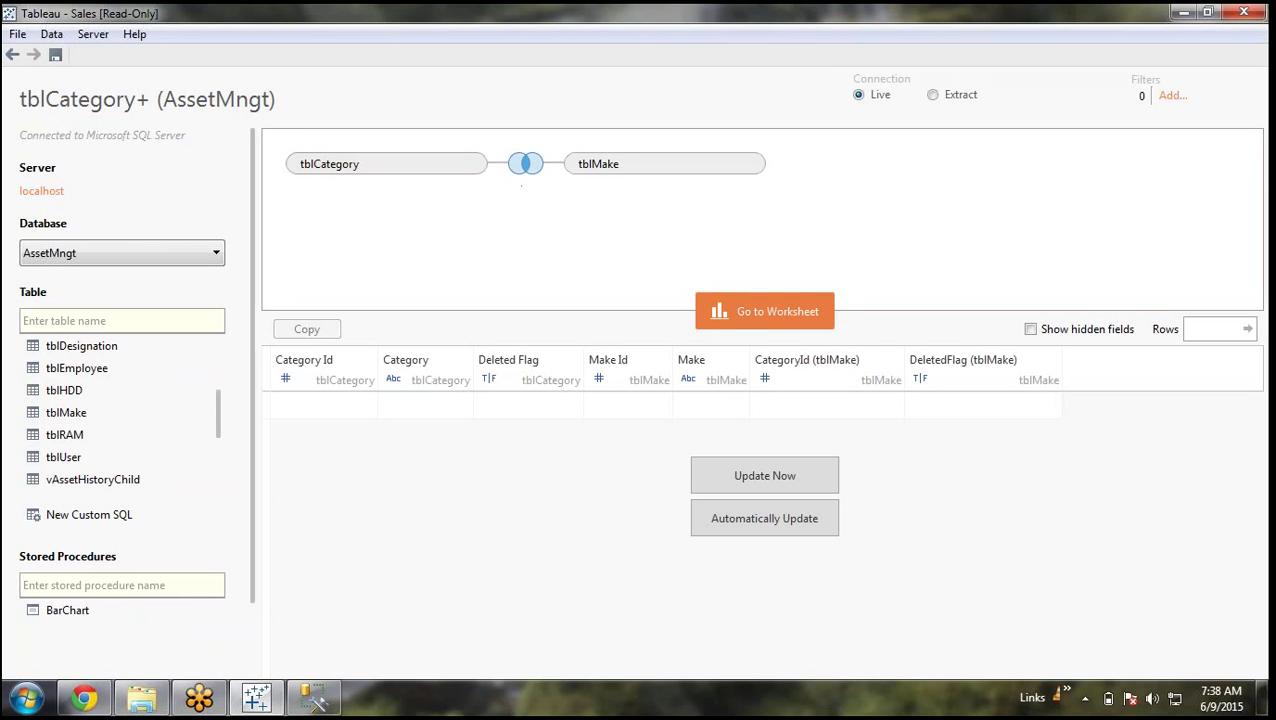
click(525, 168)
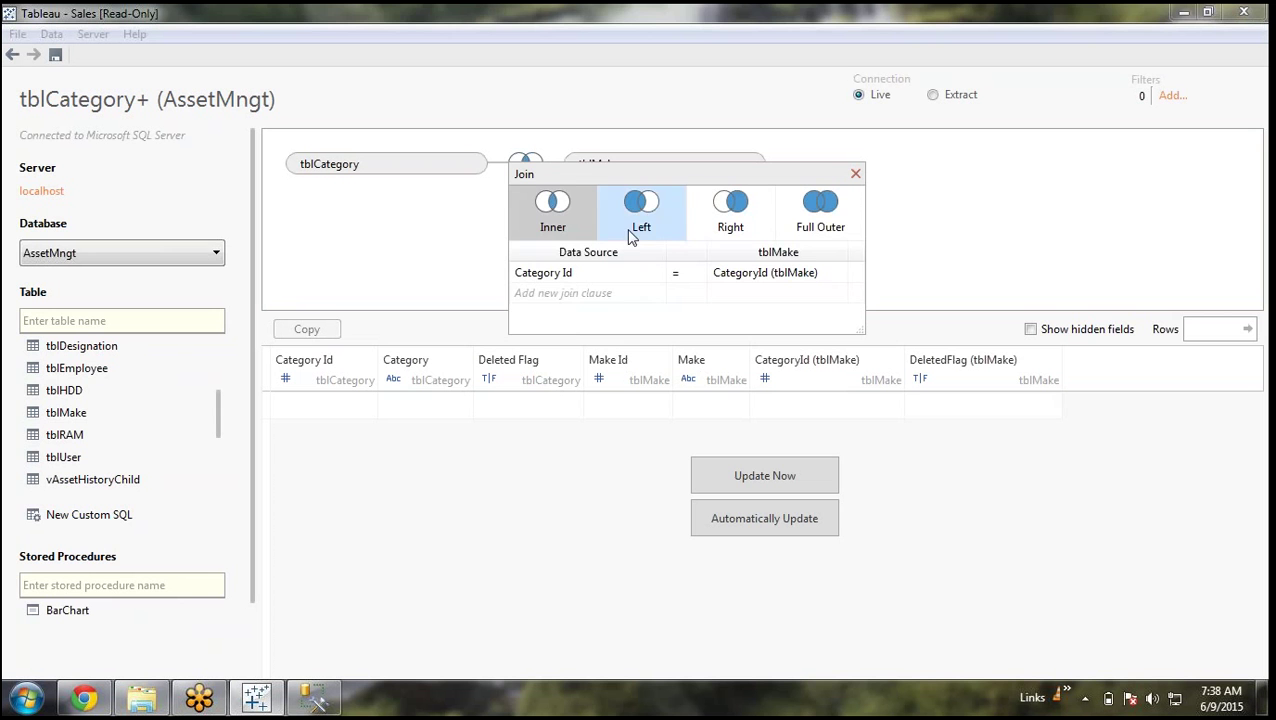
click(636, 228)
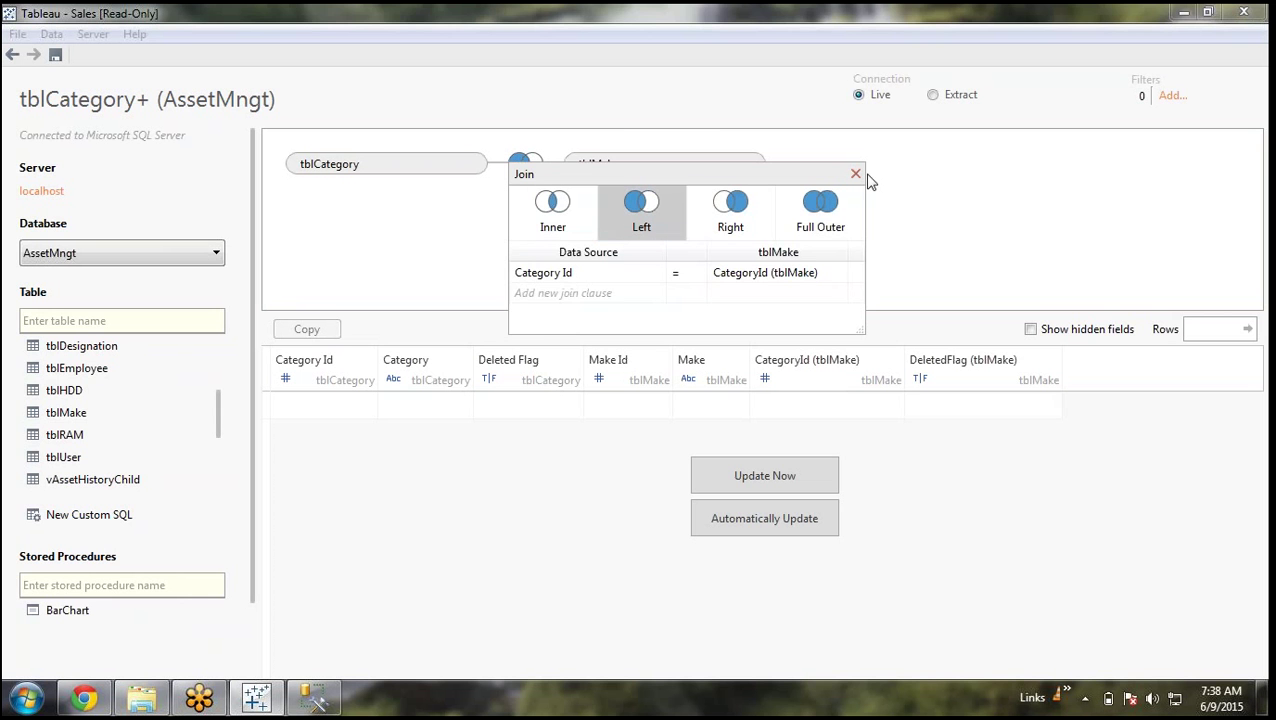
click(855, 175)
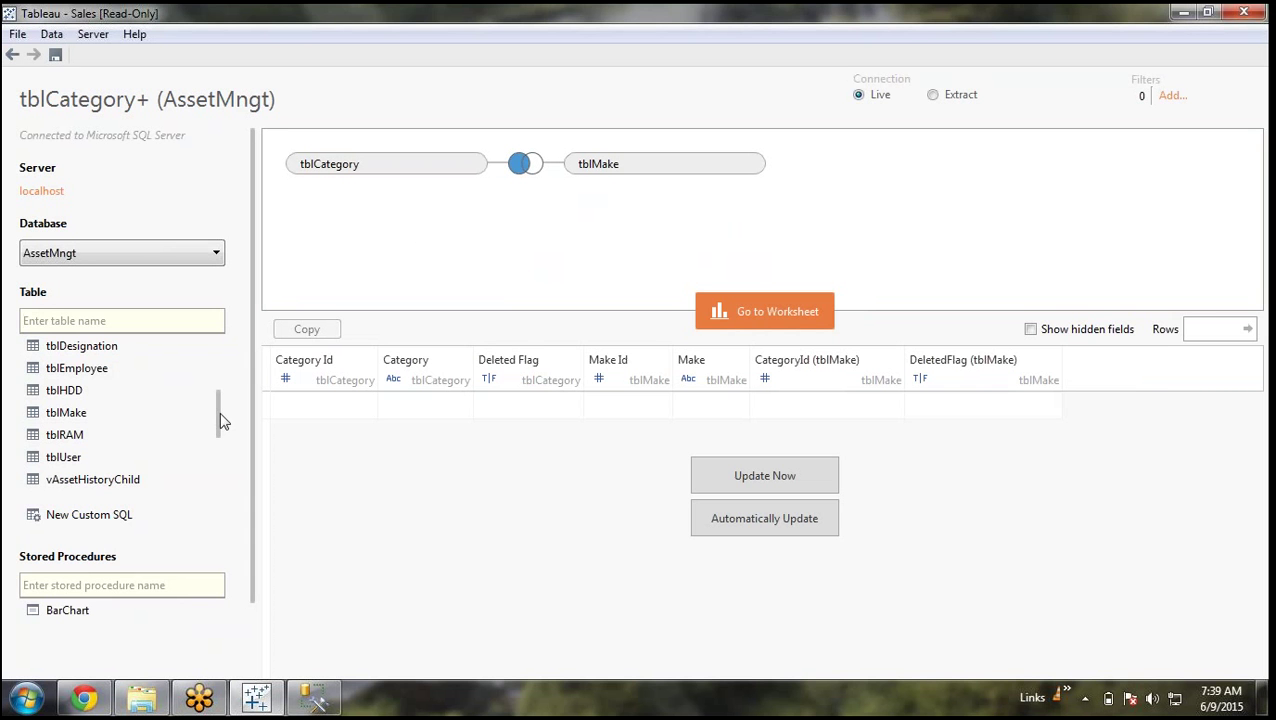
Add the tblAsset table, check the tblMake join, and set the join between tblCategory and tblAsset to Left
drag(222, 413, 222, 342)
click(201, 320)
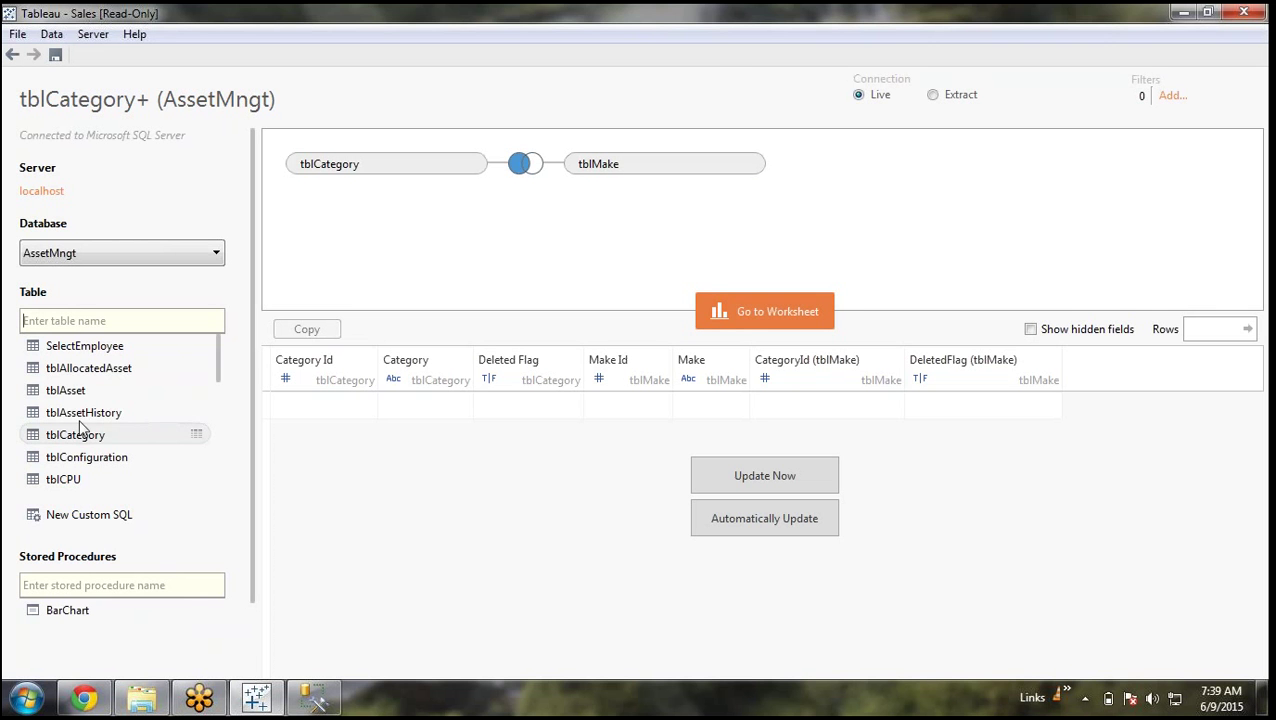
drag(80, 390, 600, 266)
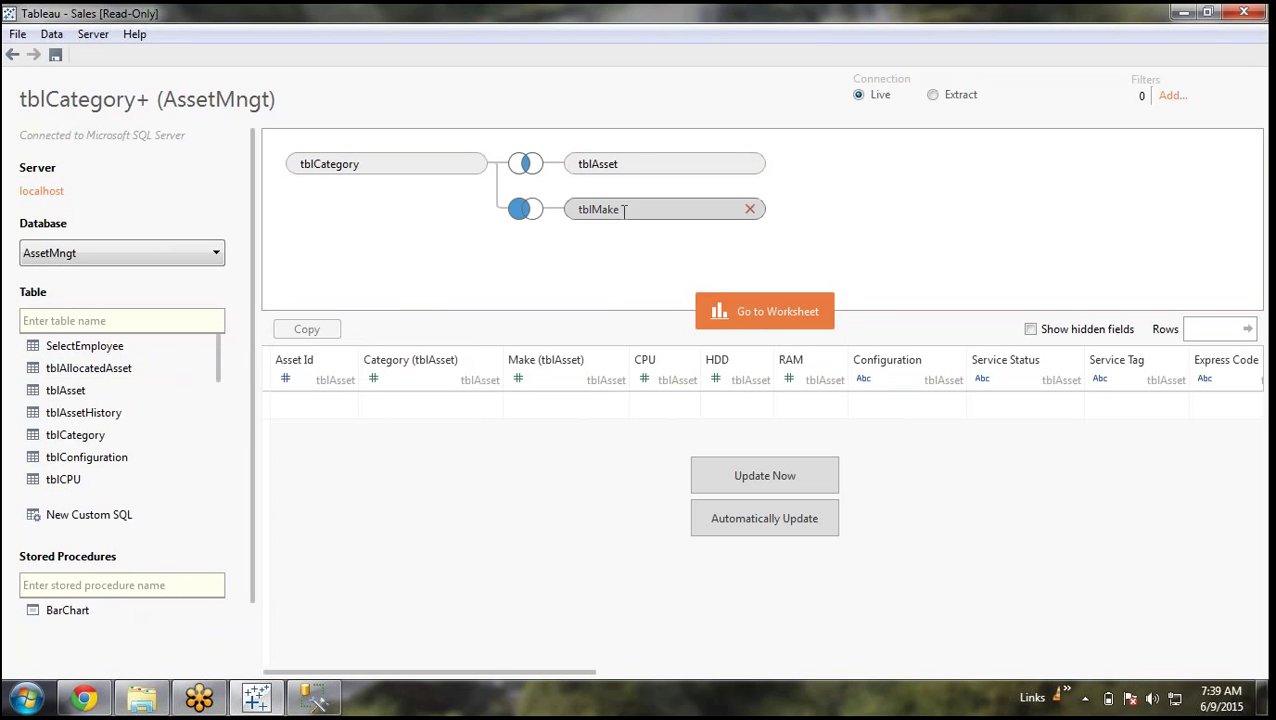
click(526, 215)
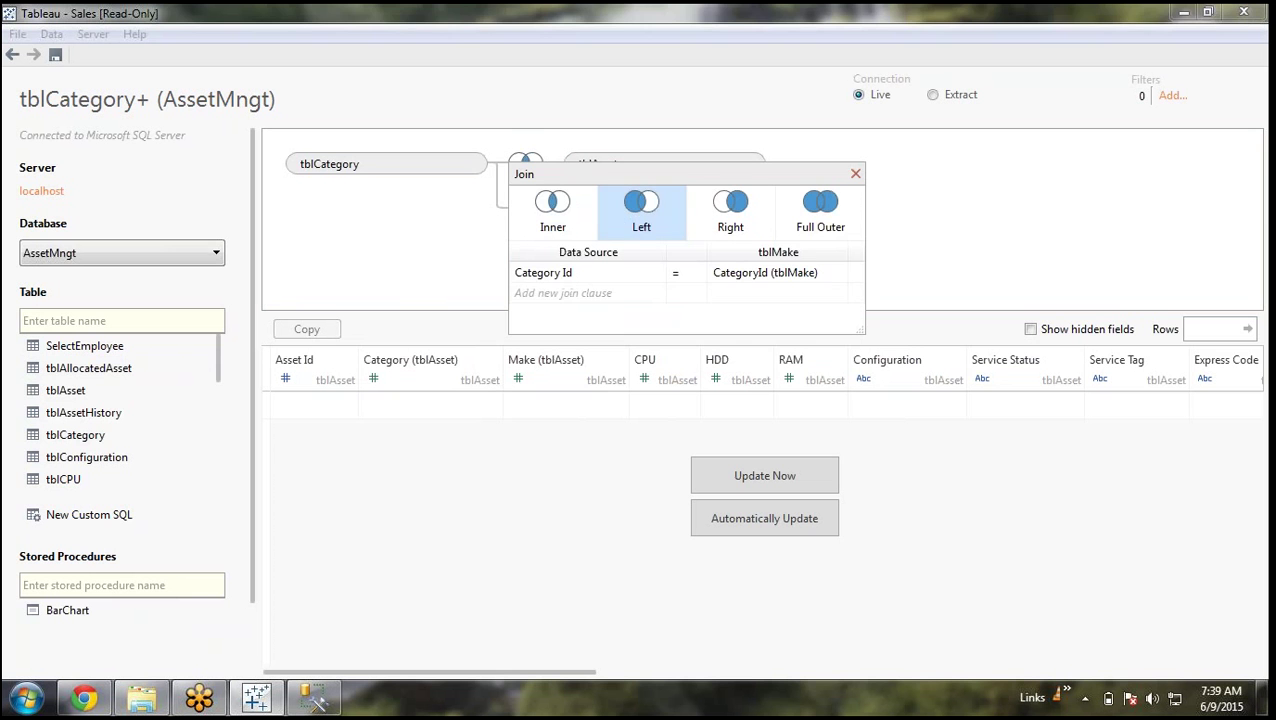
click(855, 176)
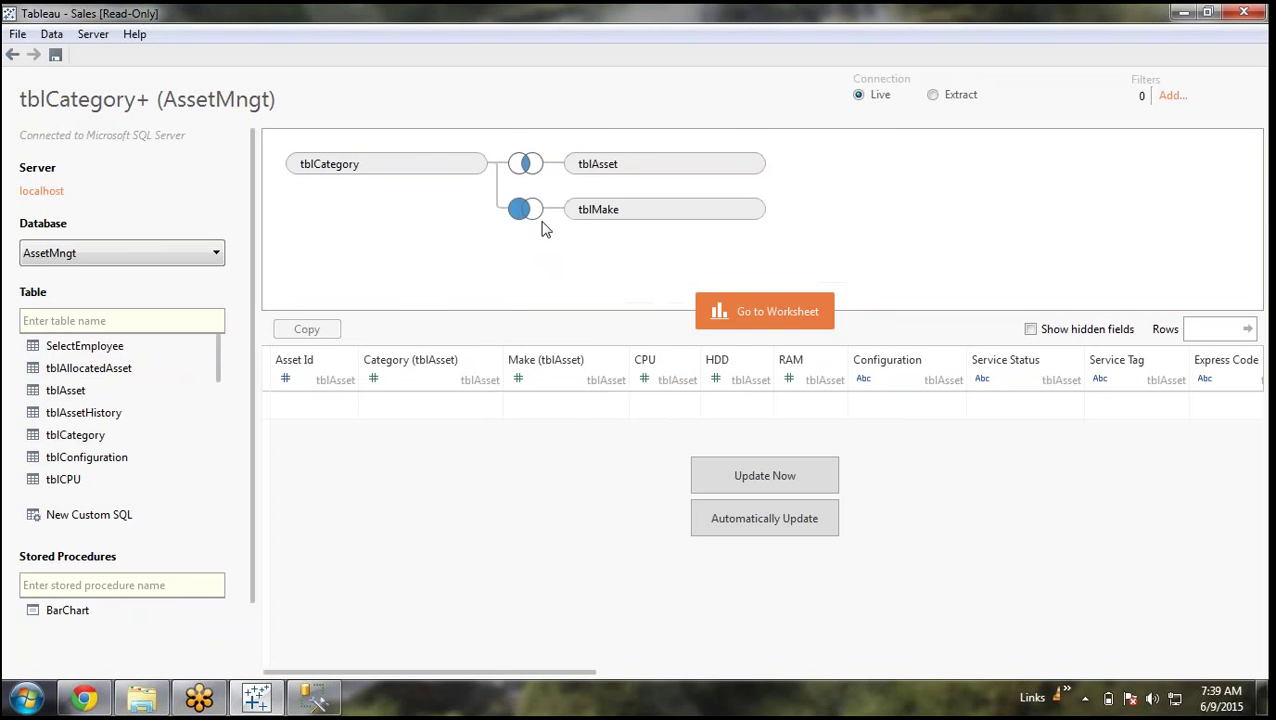
click(527, 163)
click(643, 222)
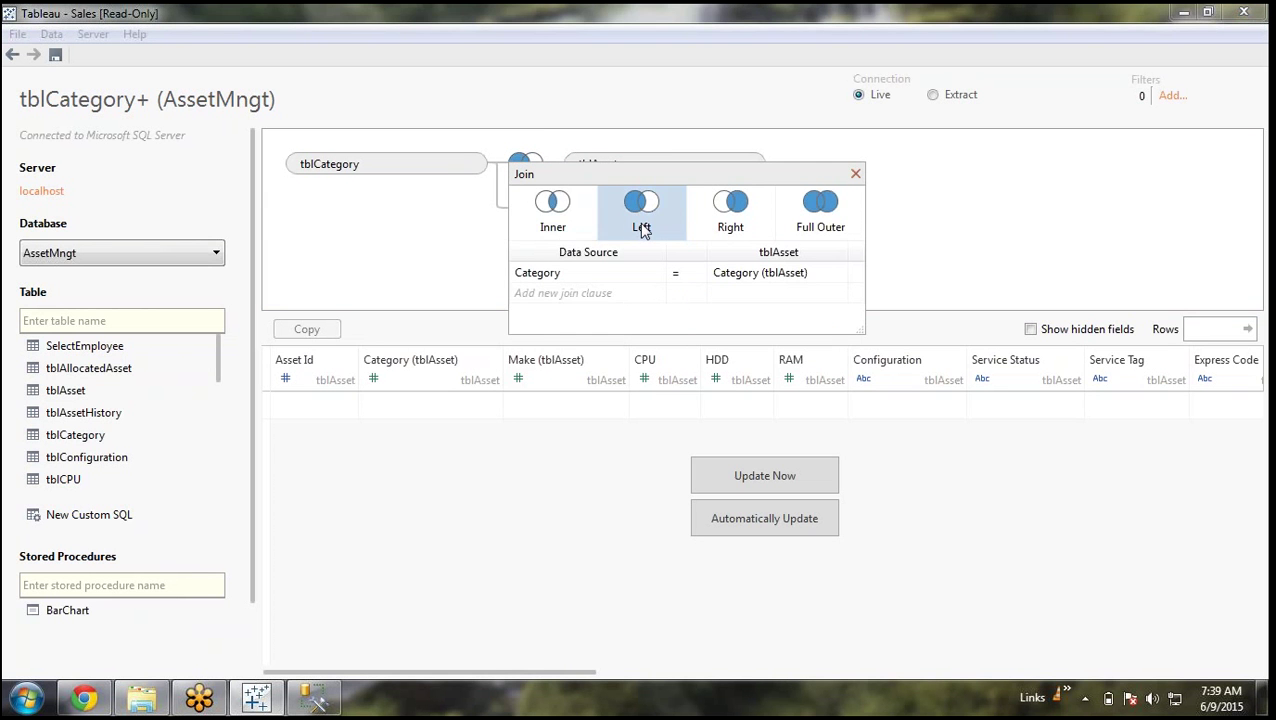
click(856, 175)
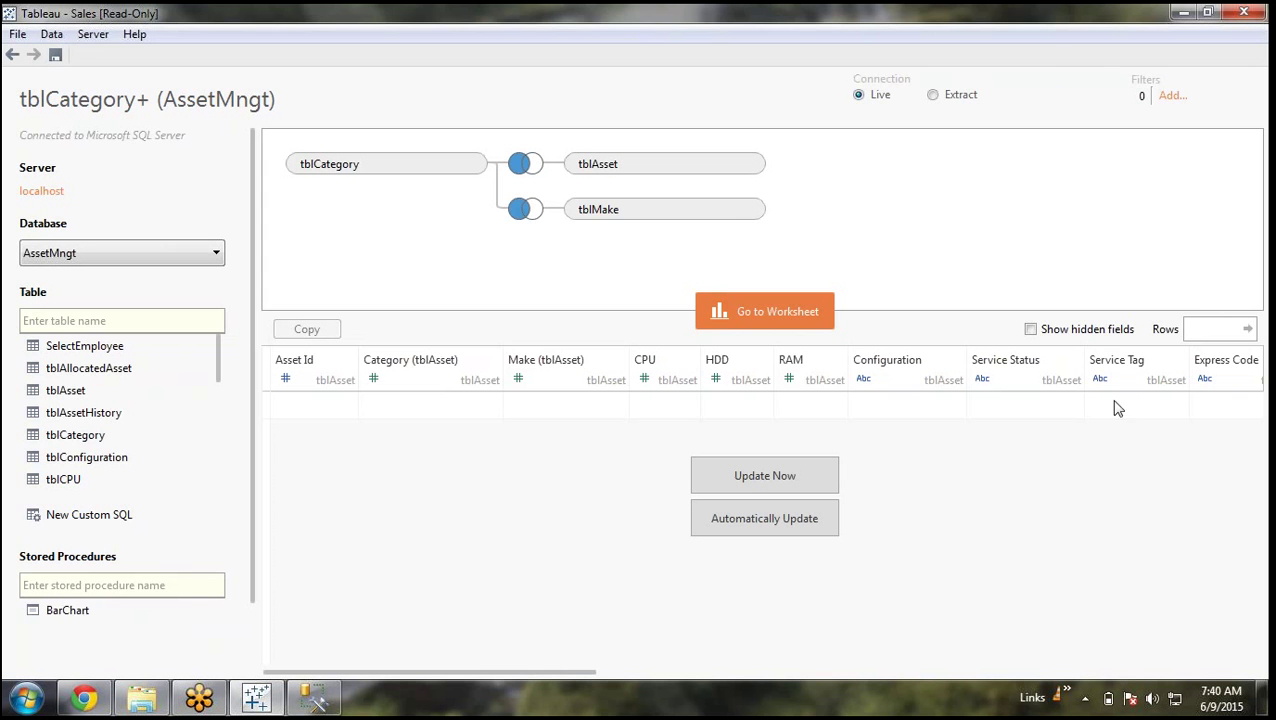
Switch the connection to Extract and accept the extract settings with all rows included
click(943, 91)
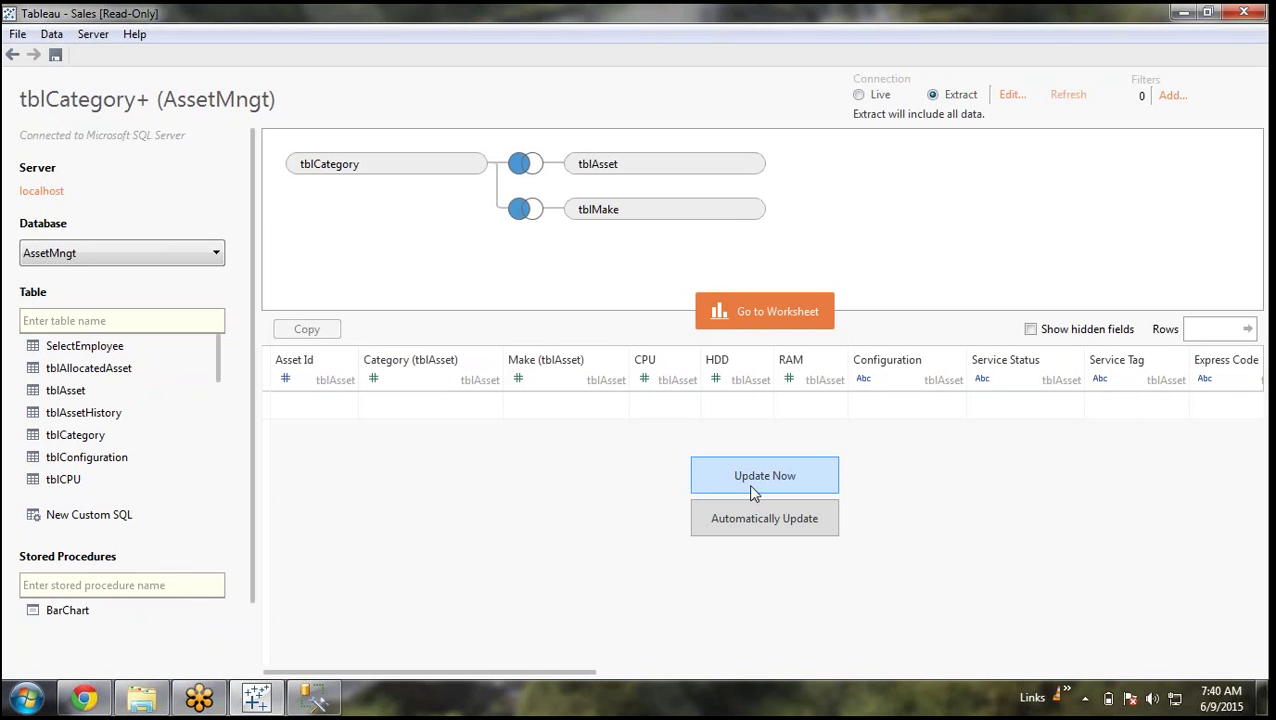
click(1011, 95)
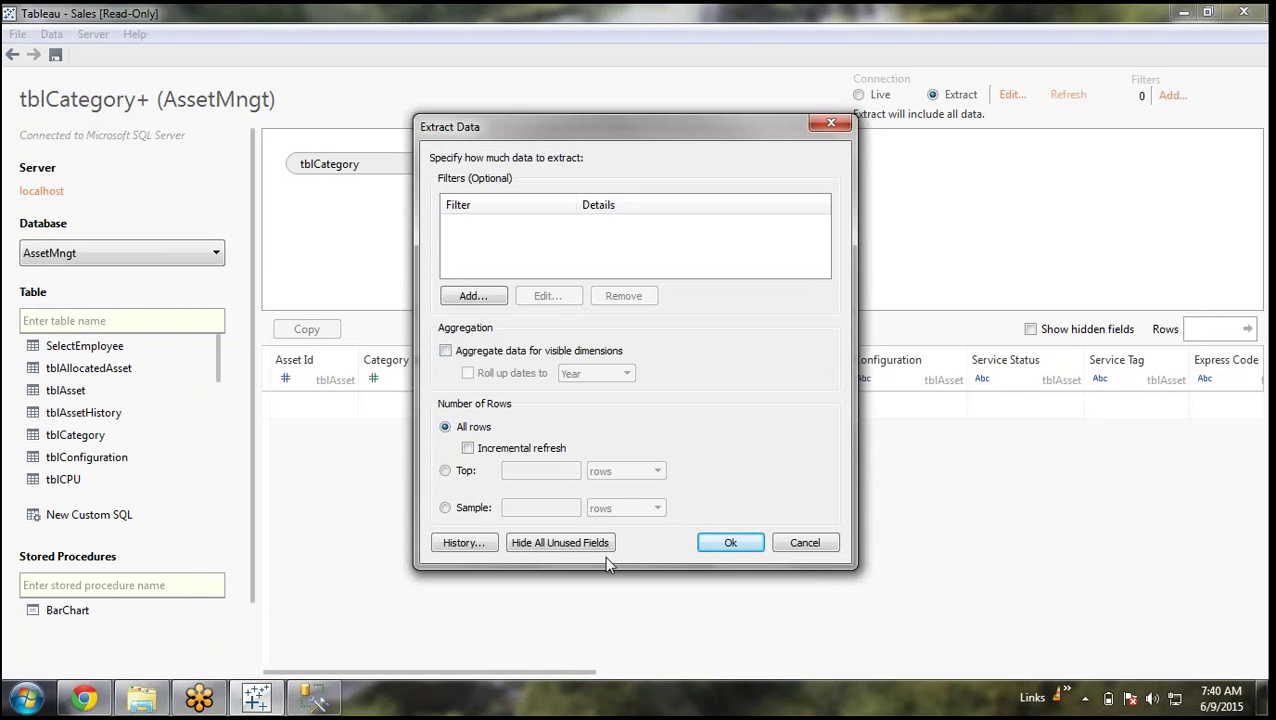
click(733, 544)
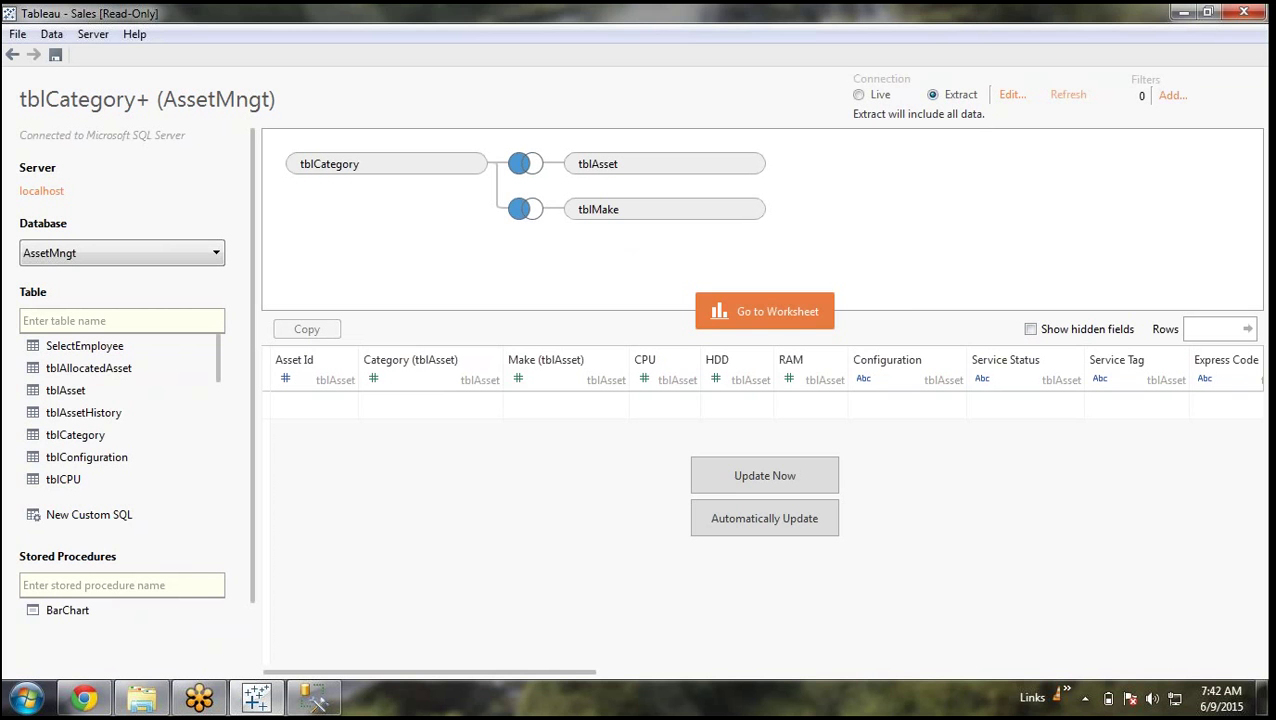
Try to load the data preview of the joined AssetMngt tables, rechecking and accepting the extract settings between attempts
click(792, 482)
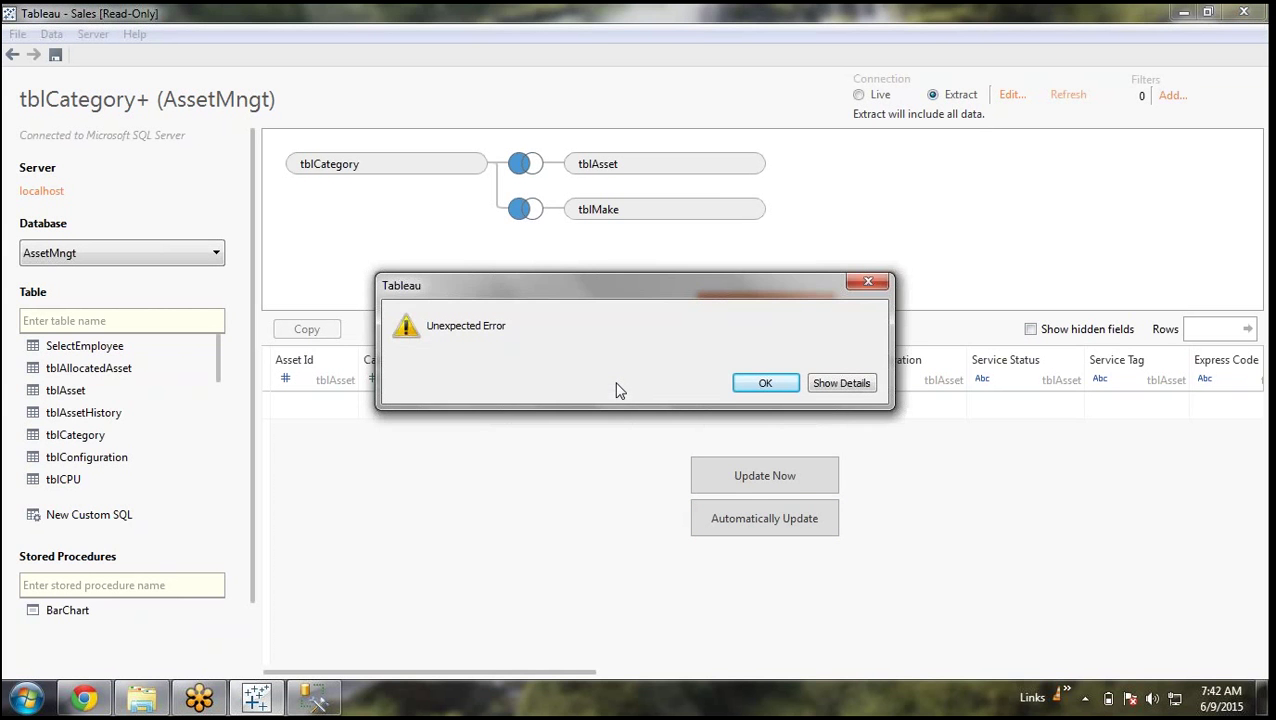
click(757, 383)
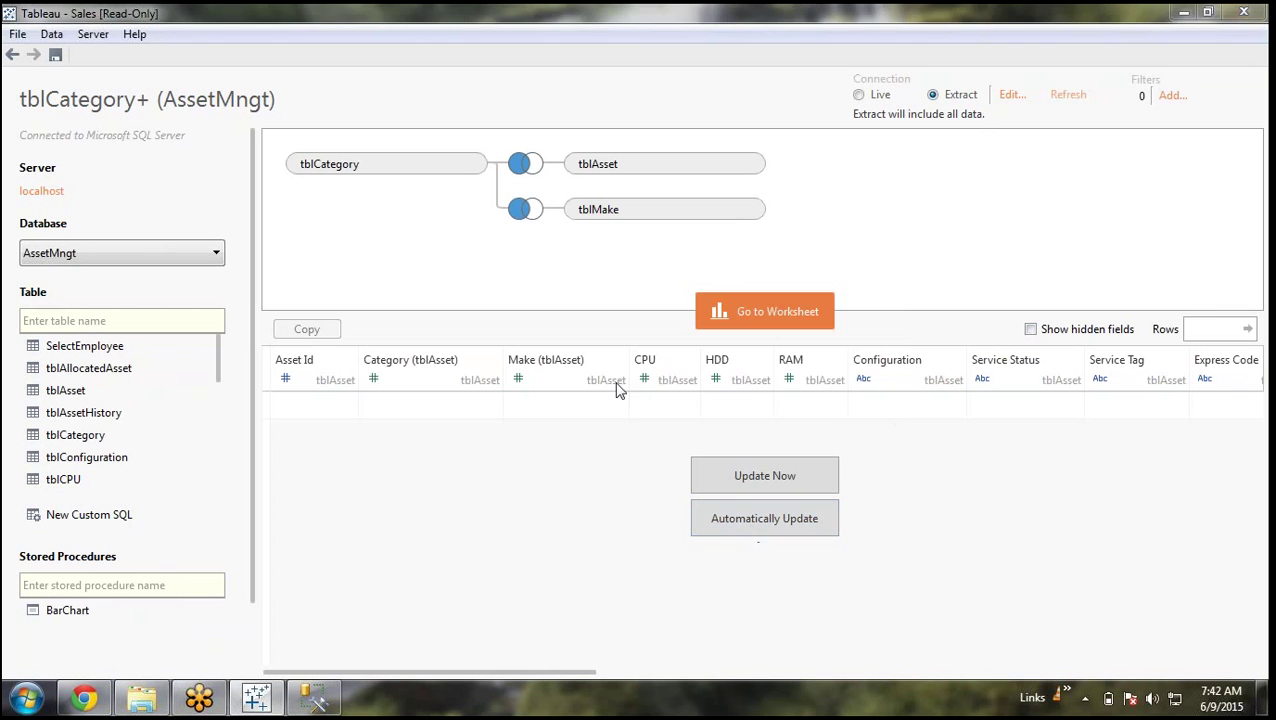
click(763, 385)
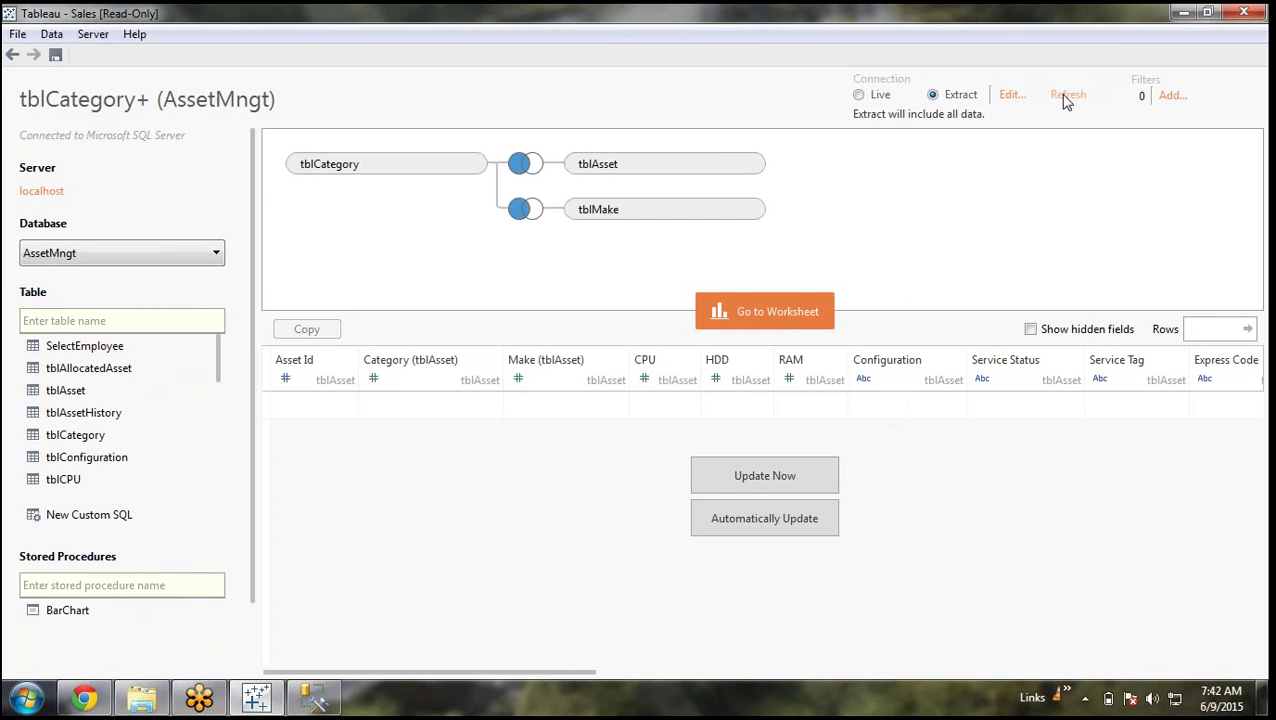
click(1011, 96)
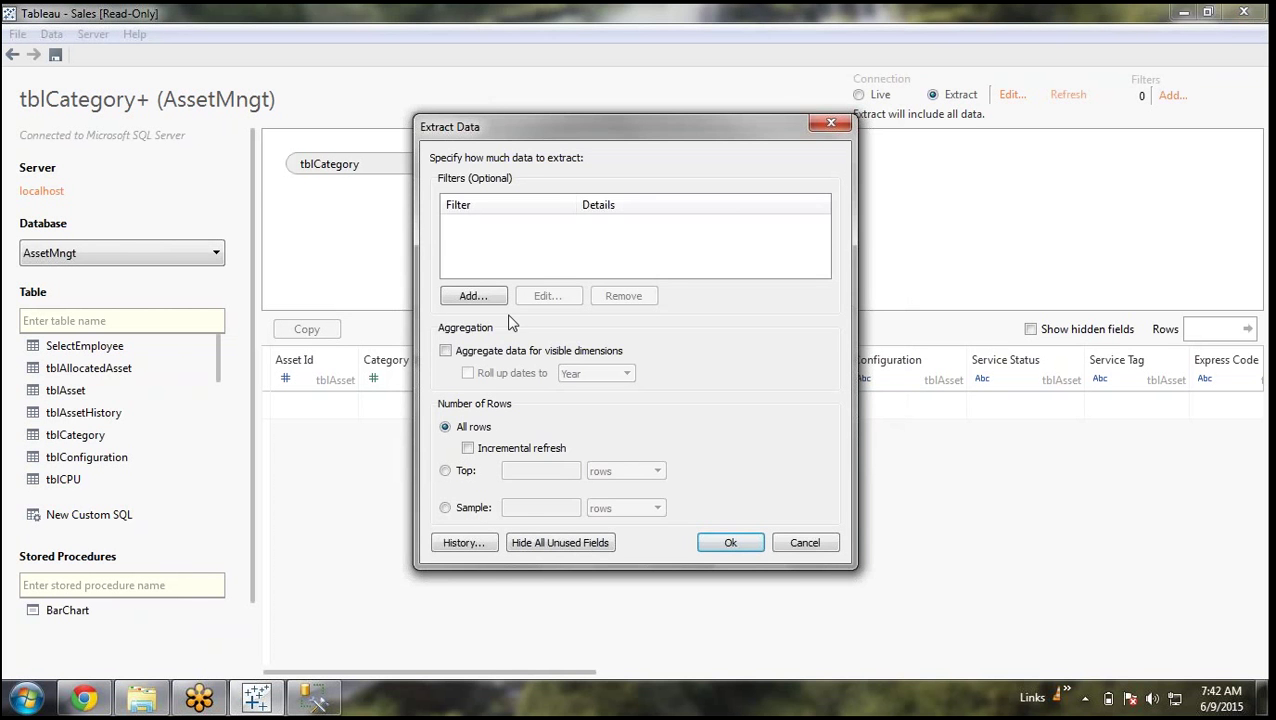
click(727, 546)
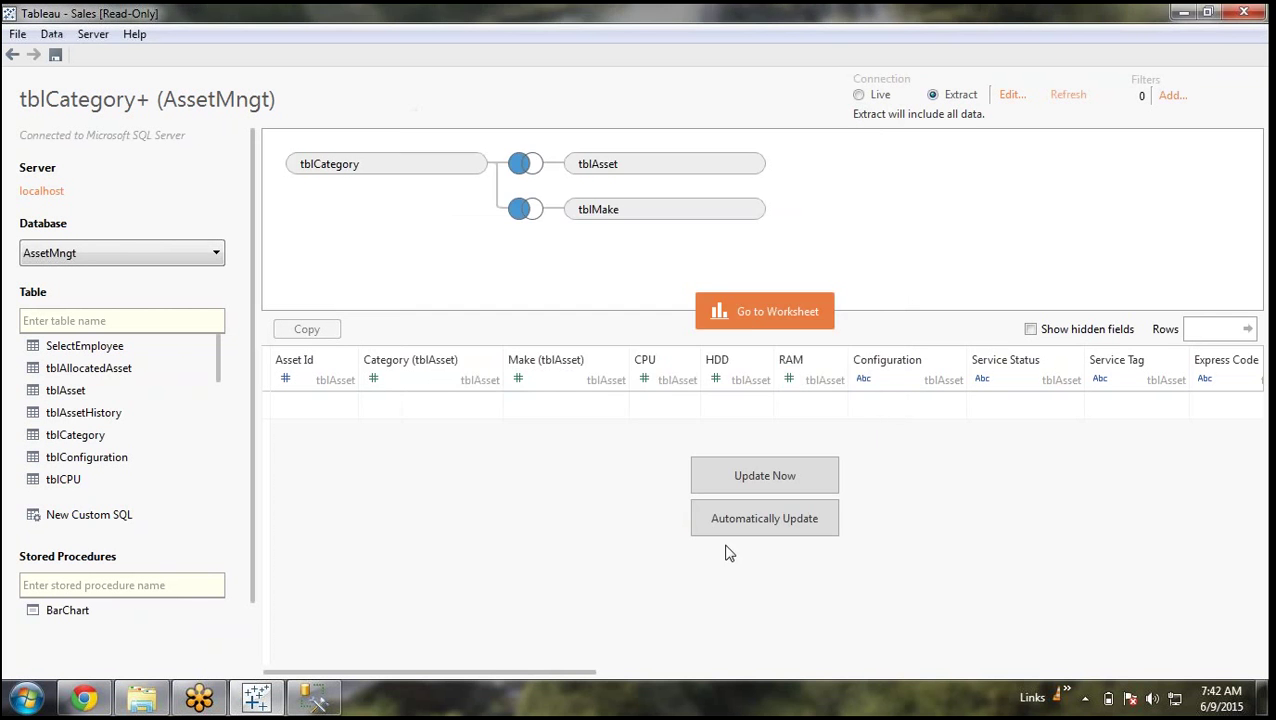
click(764, 468)
click(757, 381)
Switch the AssetMngt connection to Live and try to load the data preview
click(858, 94)
click(764, 478)
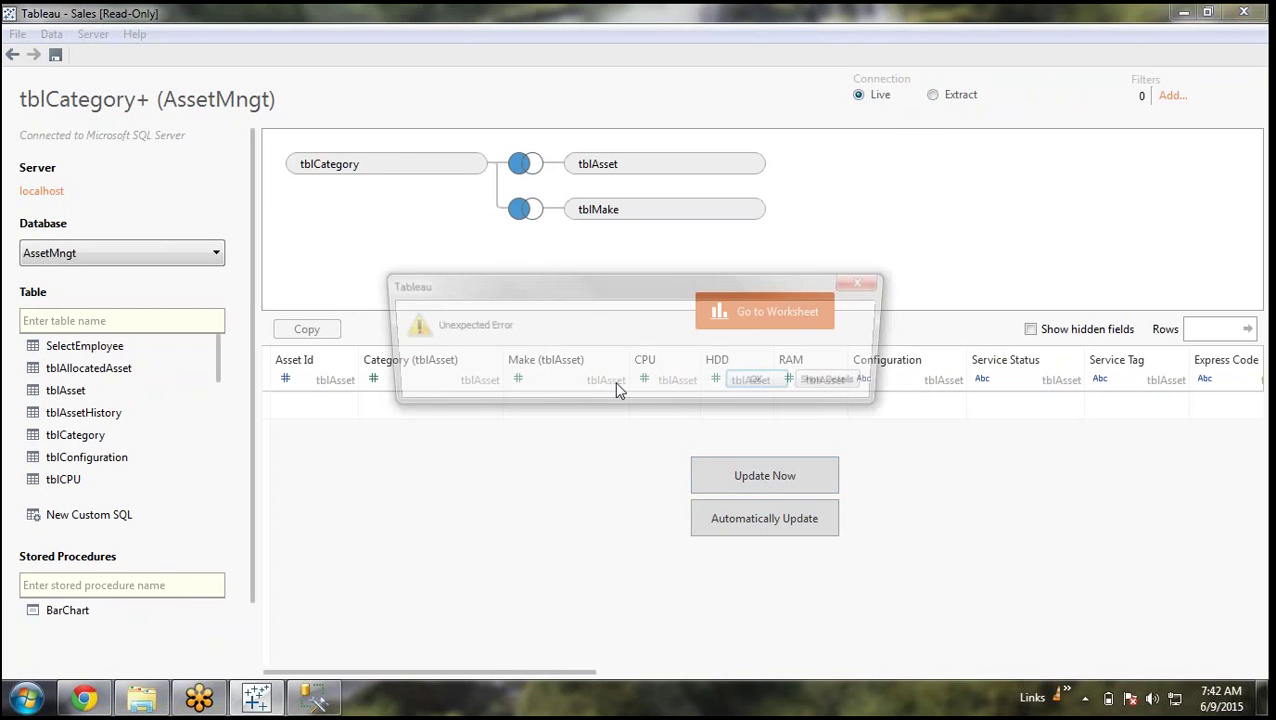
click(765, 384)
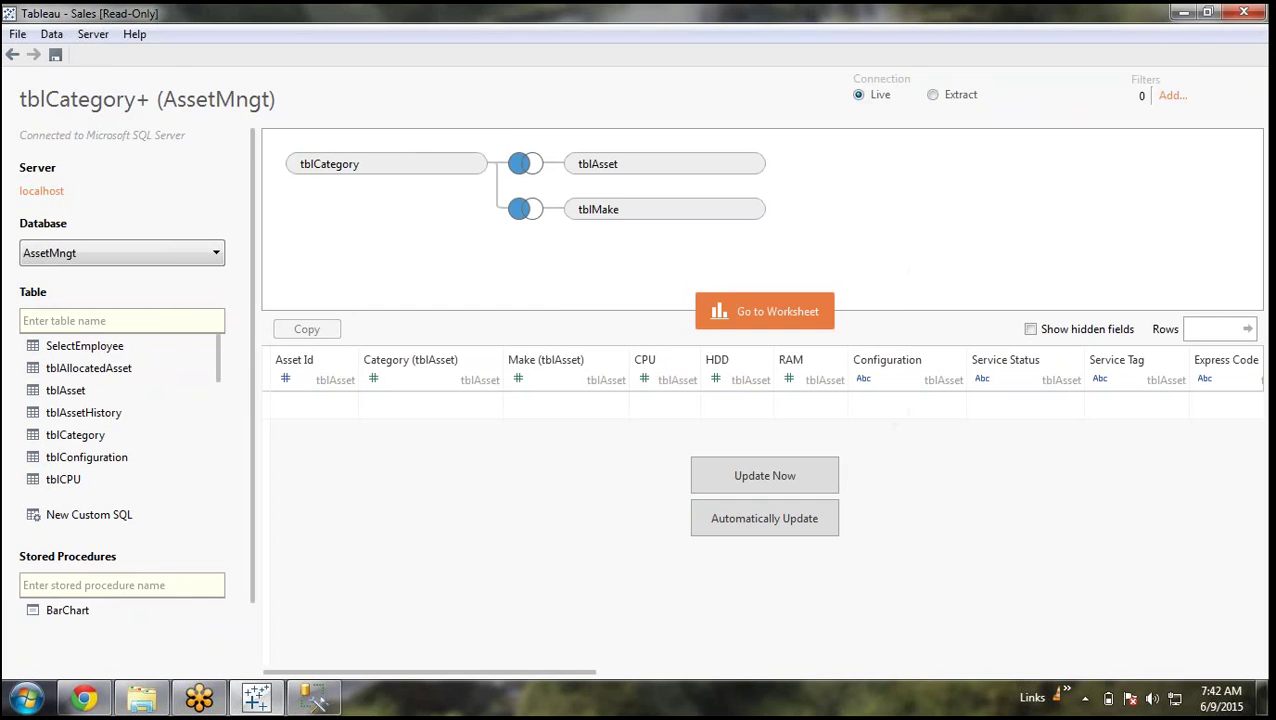
Bring up SQL Server Management Studio, close it, and close the current AssetMngt data source in Tableau
click(313, 697)
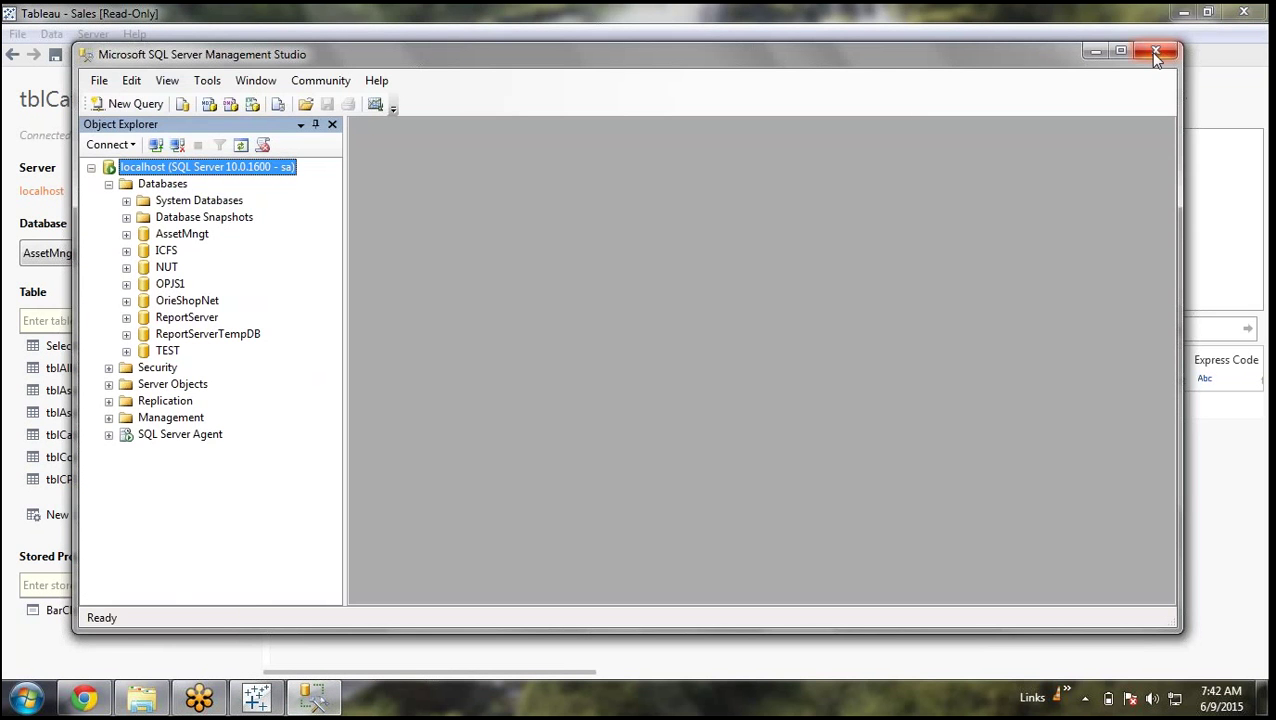
click(1155, 52)
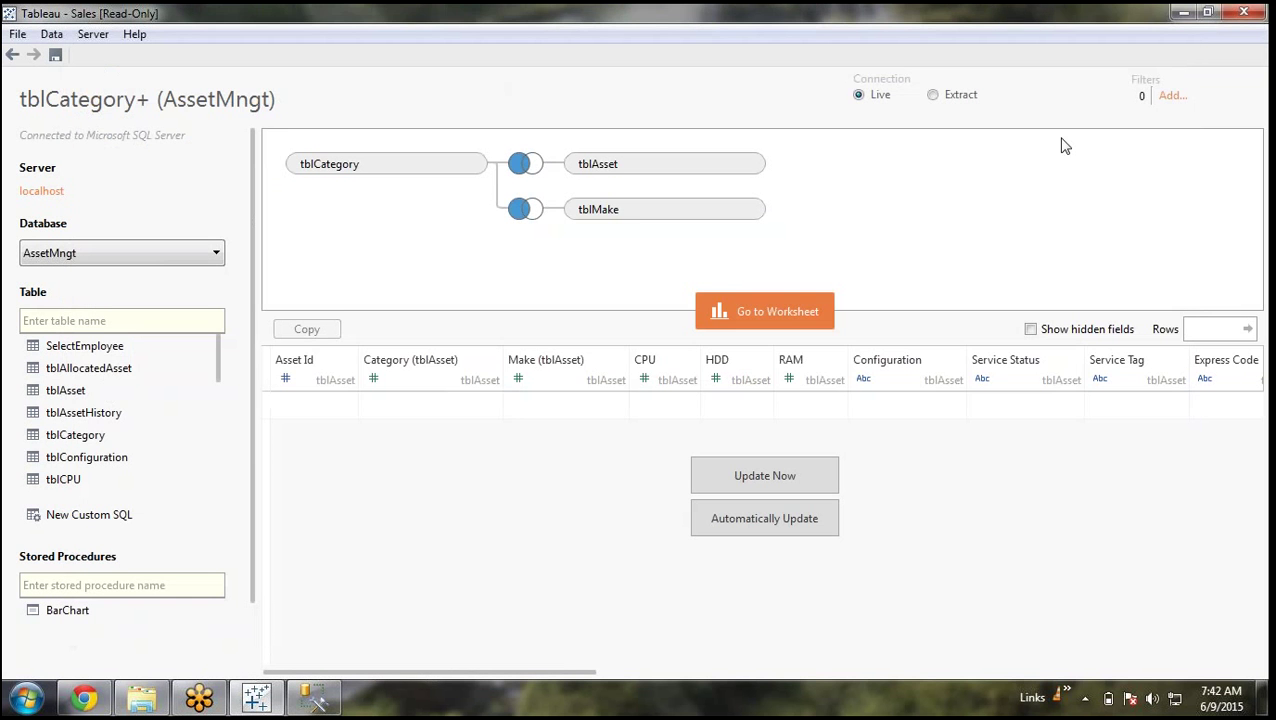
click(12, 58)
click(51, 35)
click(78, 96)
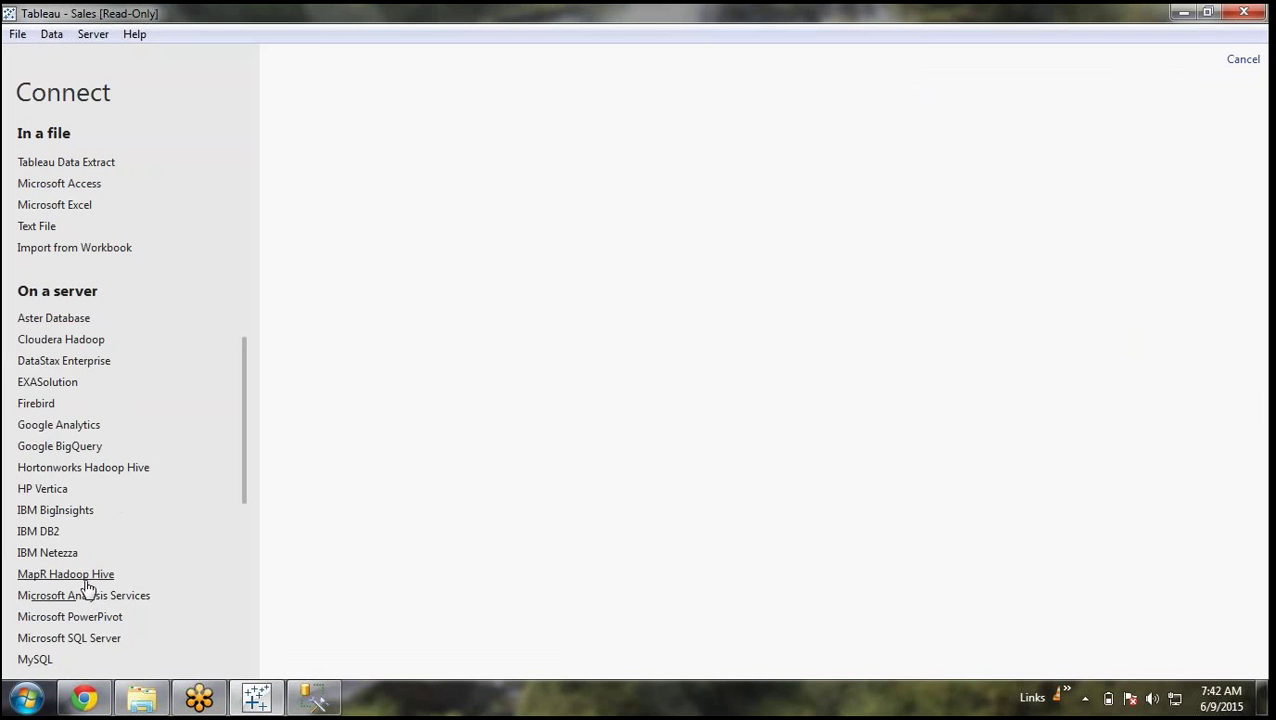
Try to connect to Microsoft SQL Server on localhost with the specific username sa and the account password
click(88, 640)
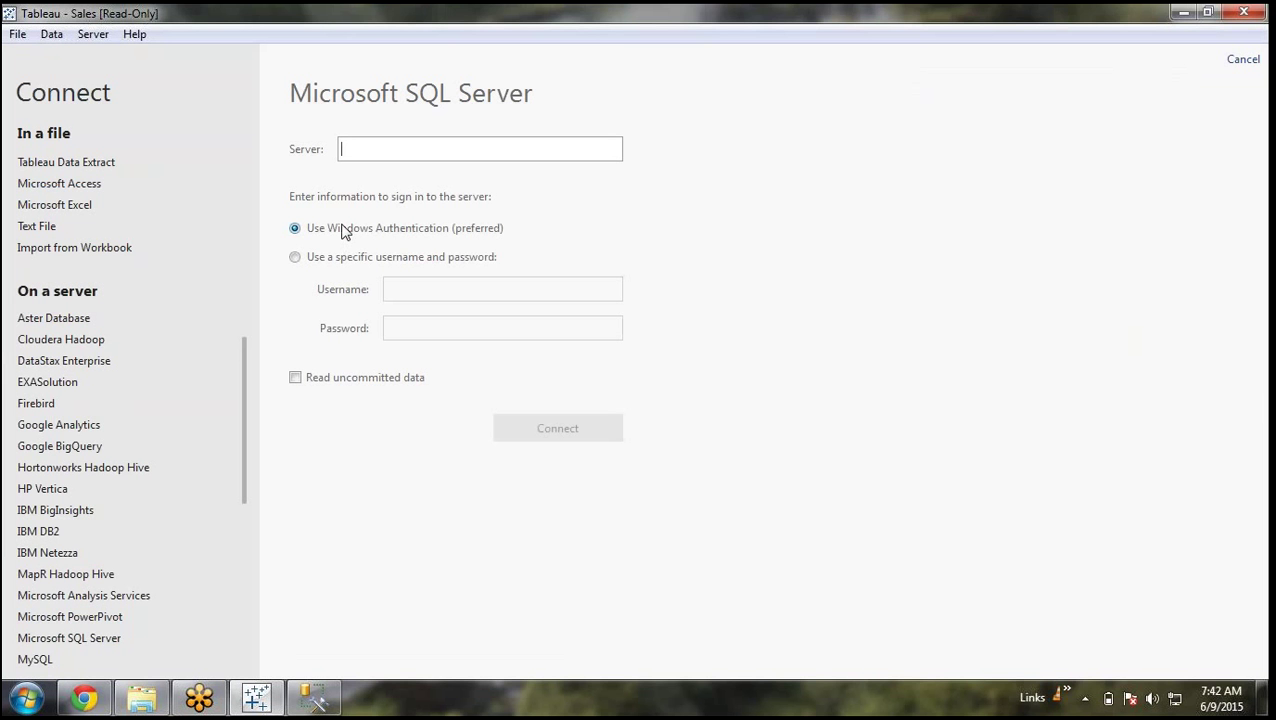
text(l)
key(BackSpace)
text(lo)
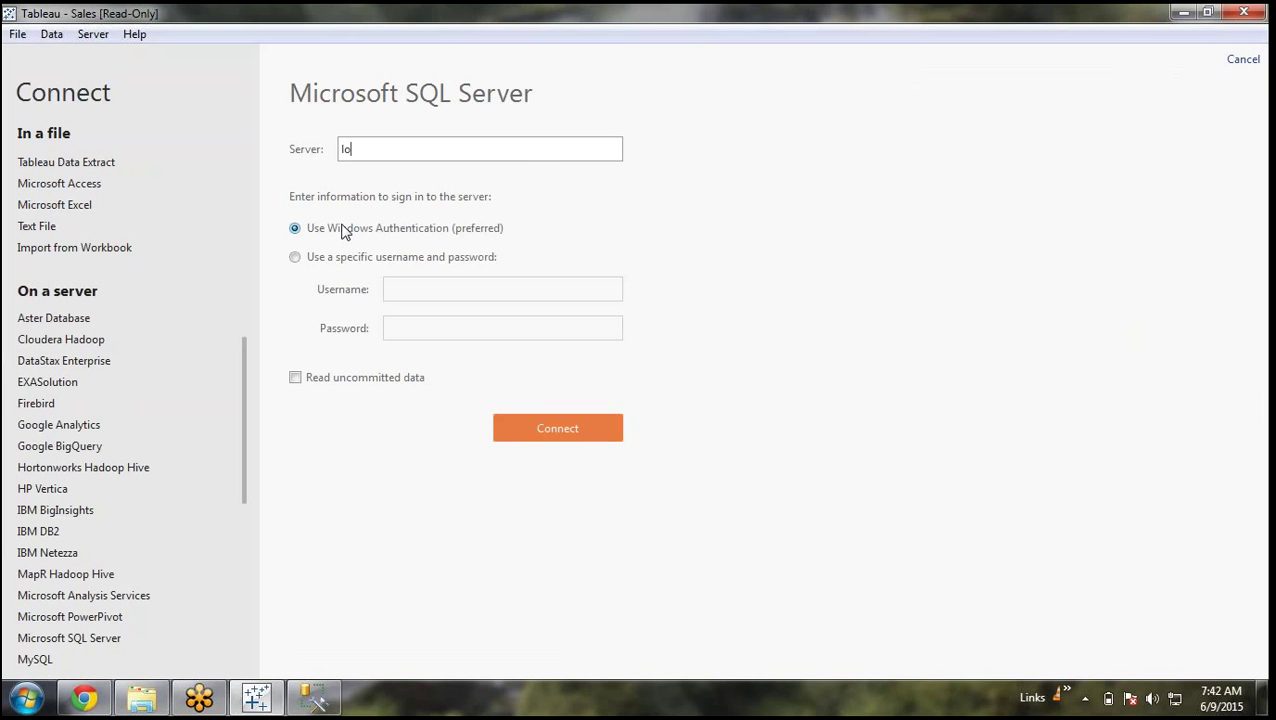
text(calhost)
key(Tab)
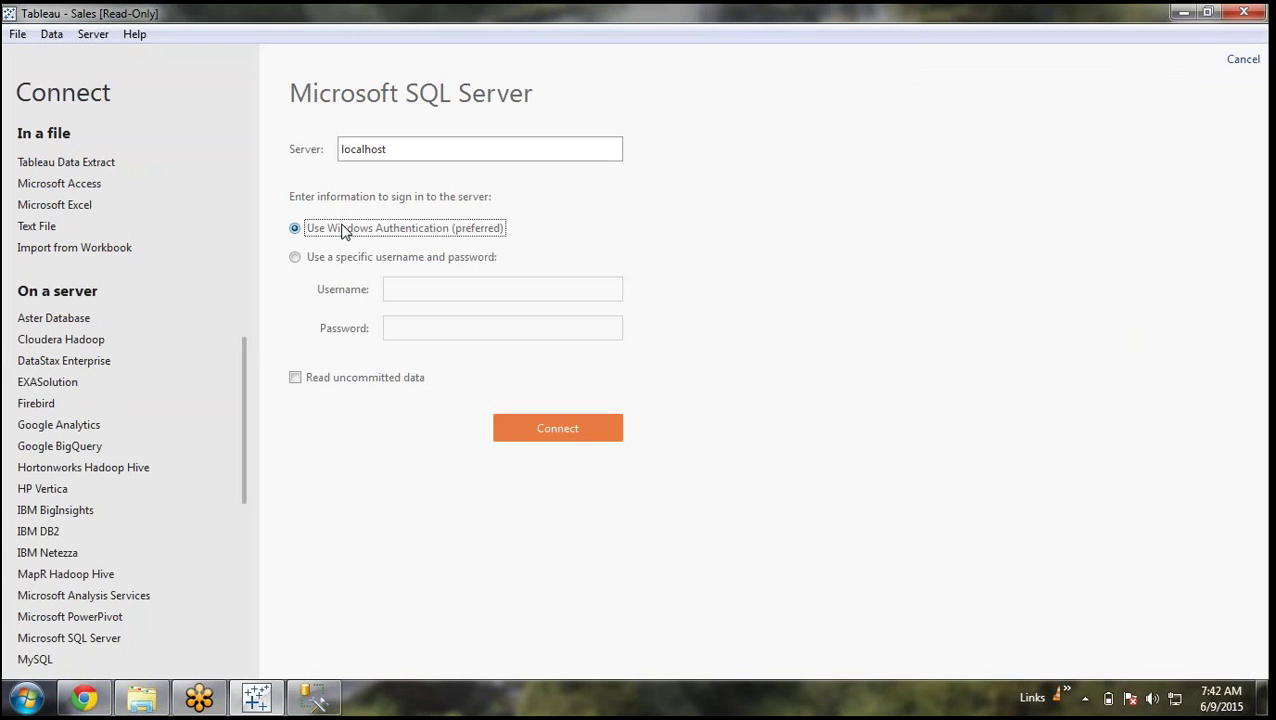
click(353, 260)
text(sa)
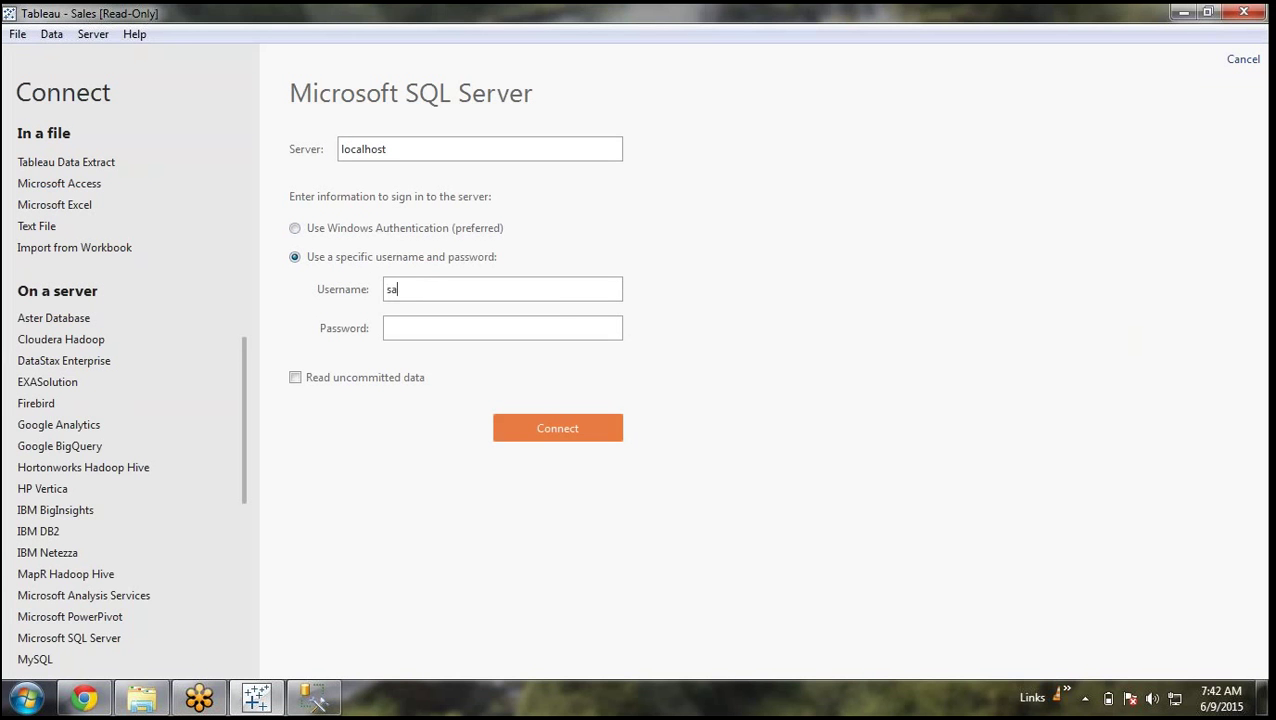
key(Tab)
text(************)
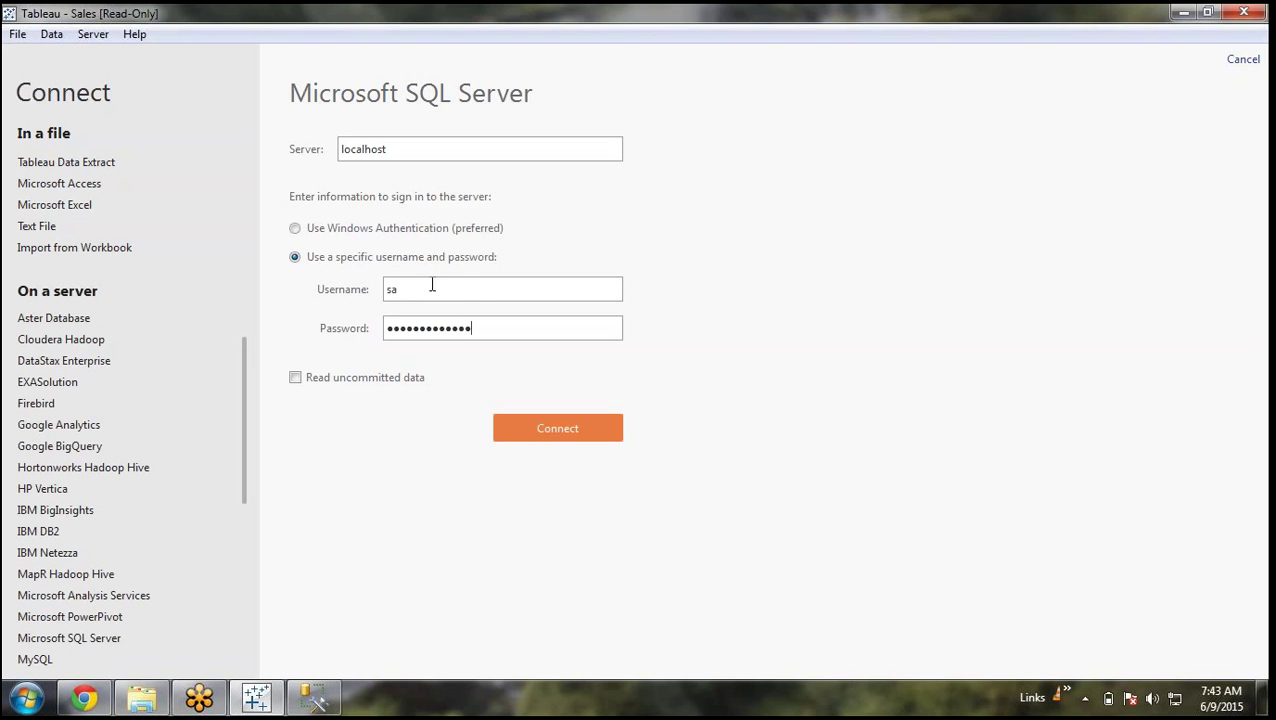
click(584, 434)
click(698, 375)
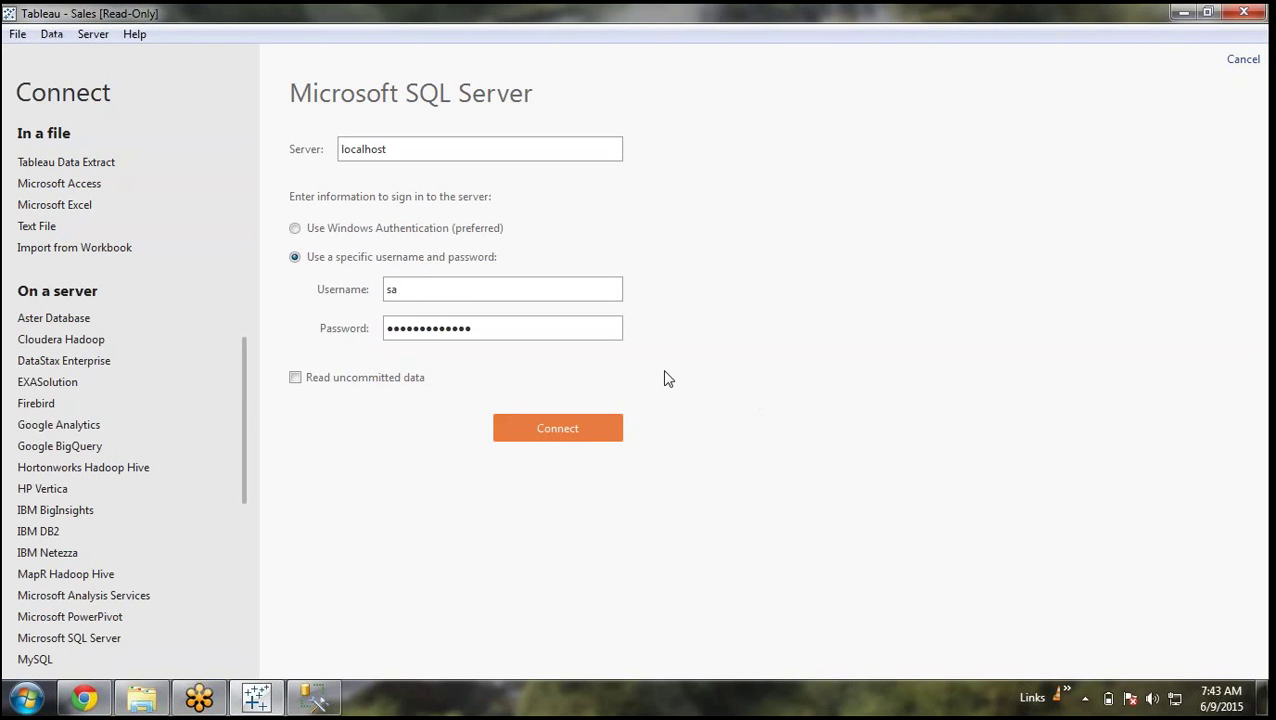
Re-enter the SQL Server account password and connect to localhost
double_click(474, 329)
text(*********)
click(565, 438)
click(698, 375)
double_click(512, 323)
text(********)
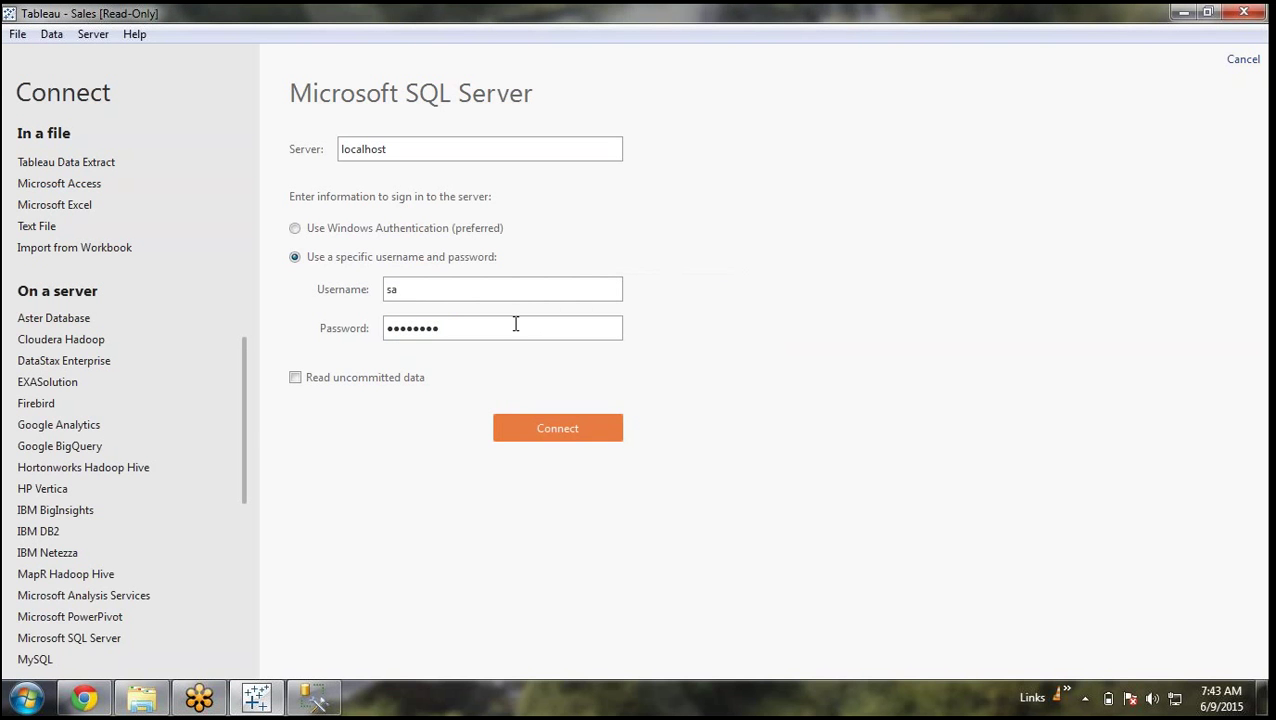
click(552, 436)
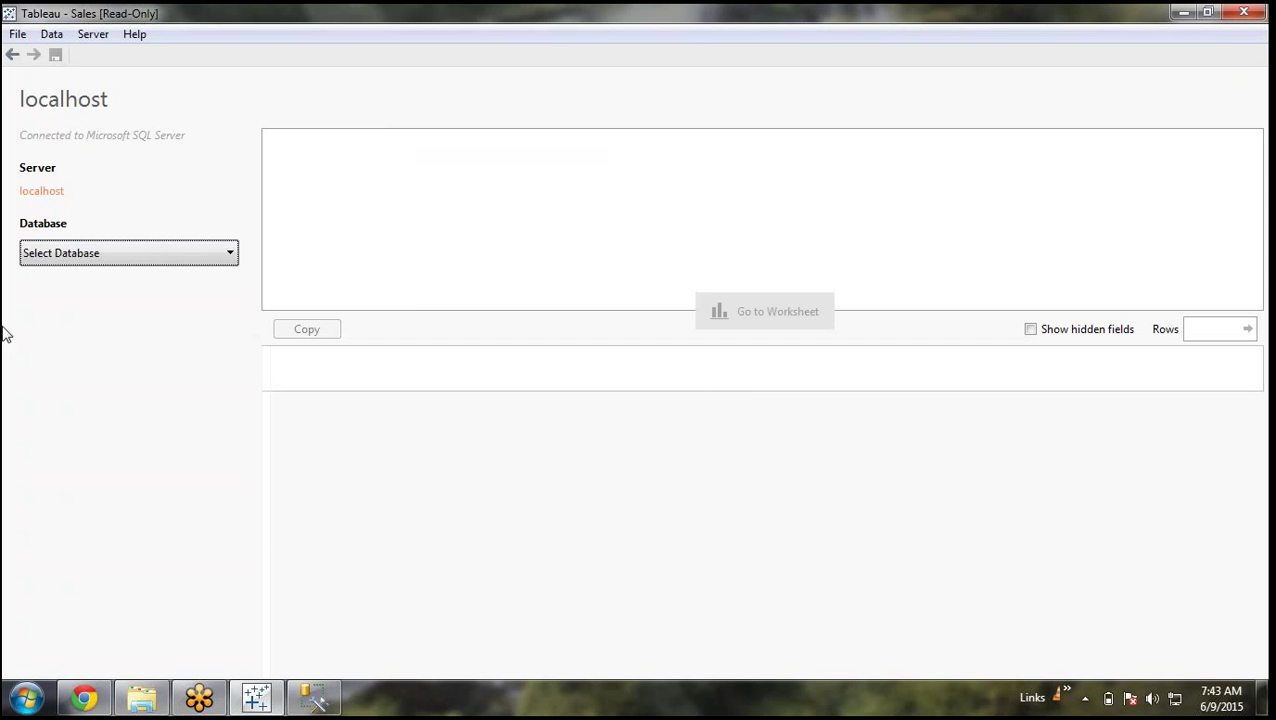
Select the AssetMngt database and add its tblCategory table to the new data source
click(76, 258)
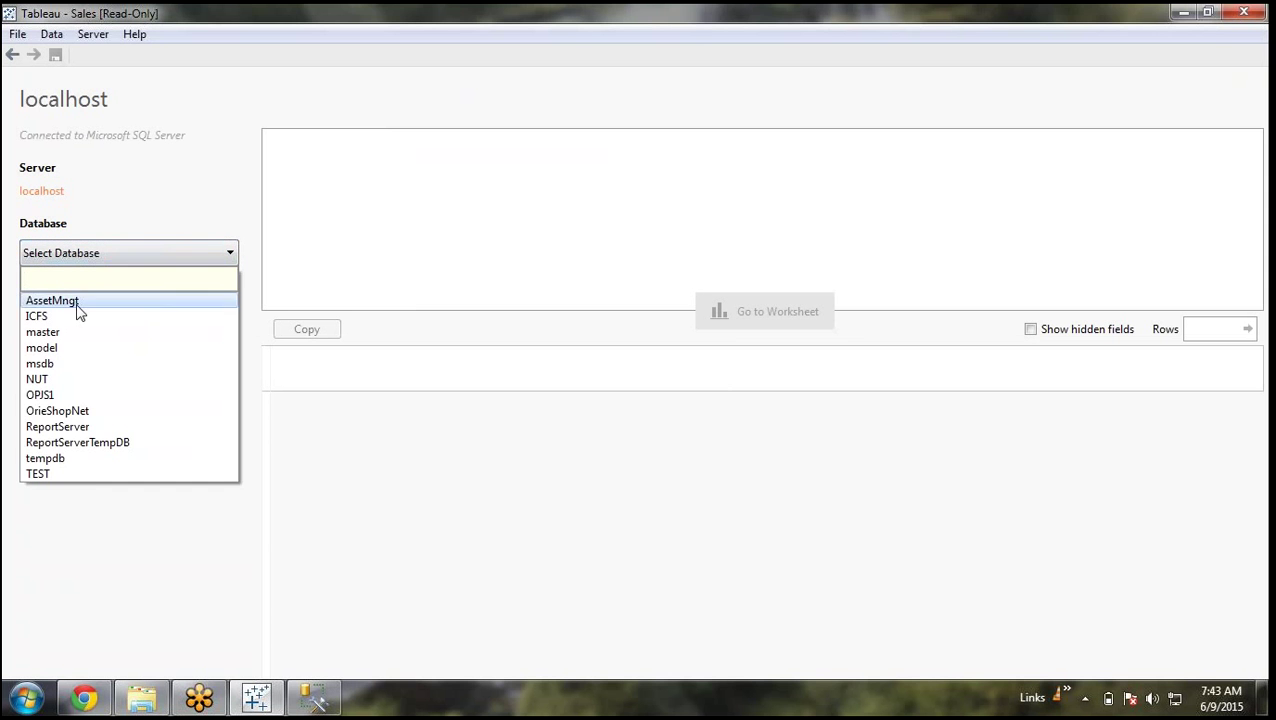
click(76, 302)
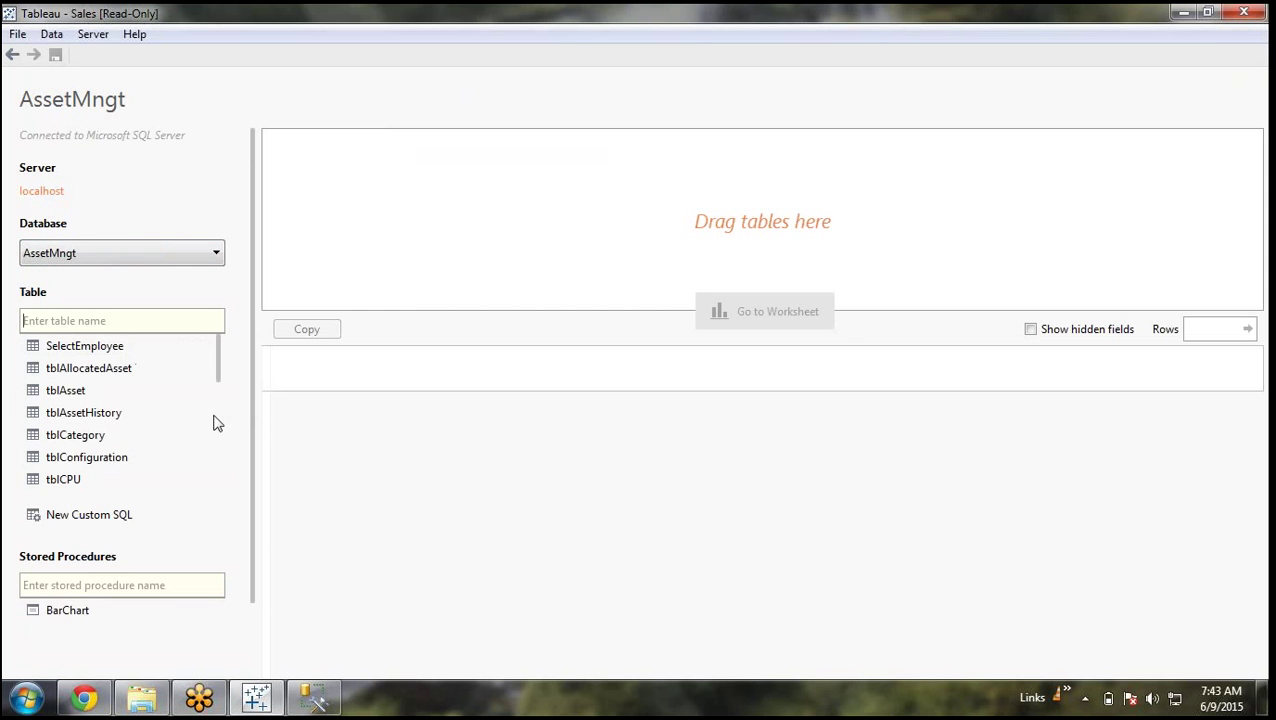
double_click(90, 436)
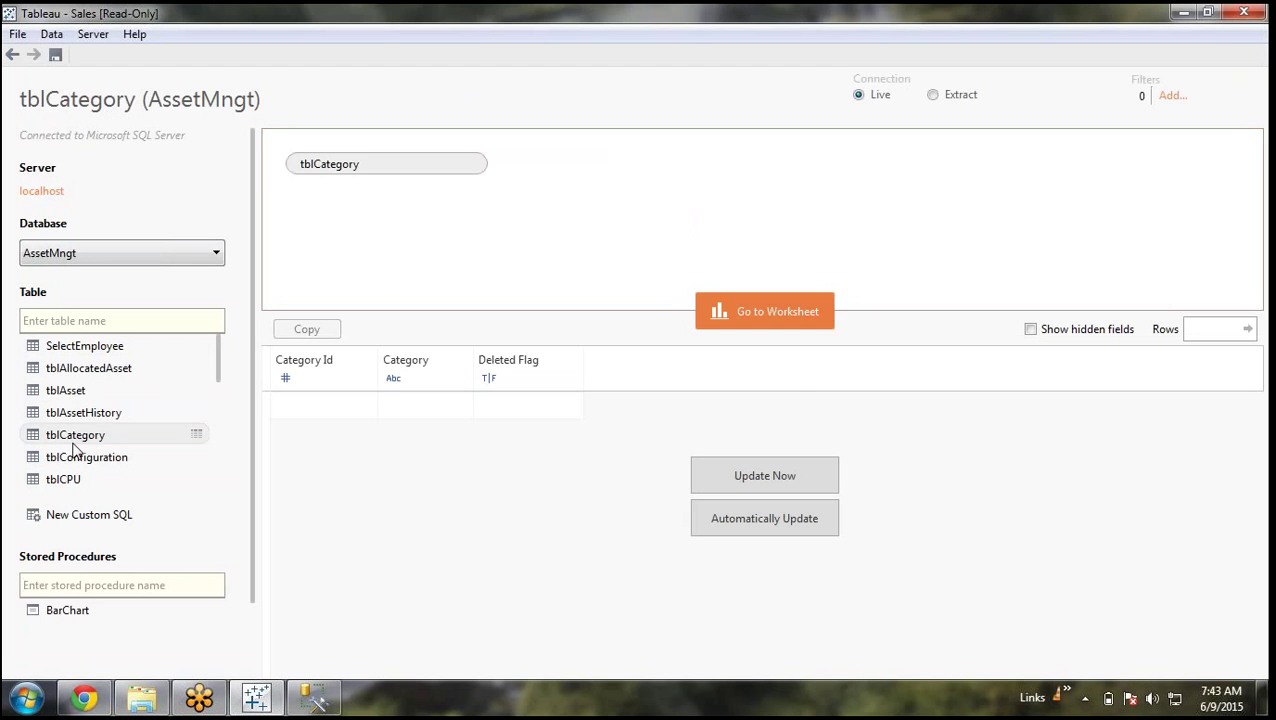
Add the tblAsset table beside tblCategory and set their join to Left
drag(88, 390, 697, 195)
click(525, 165)
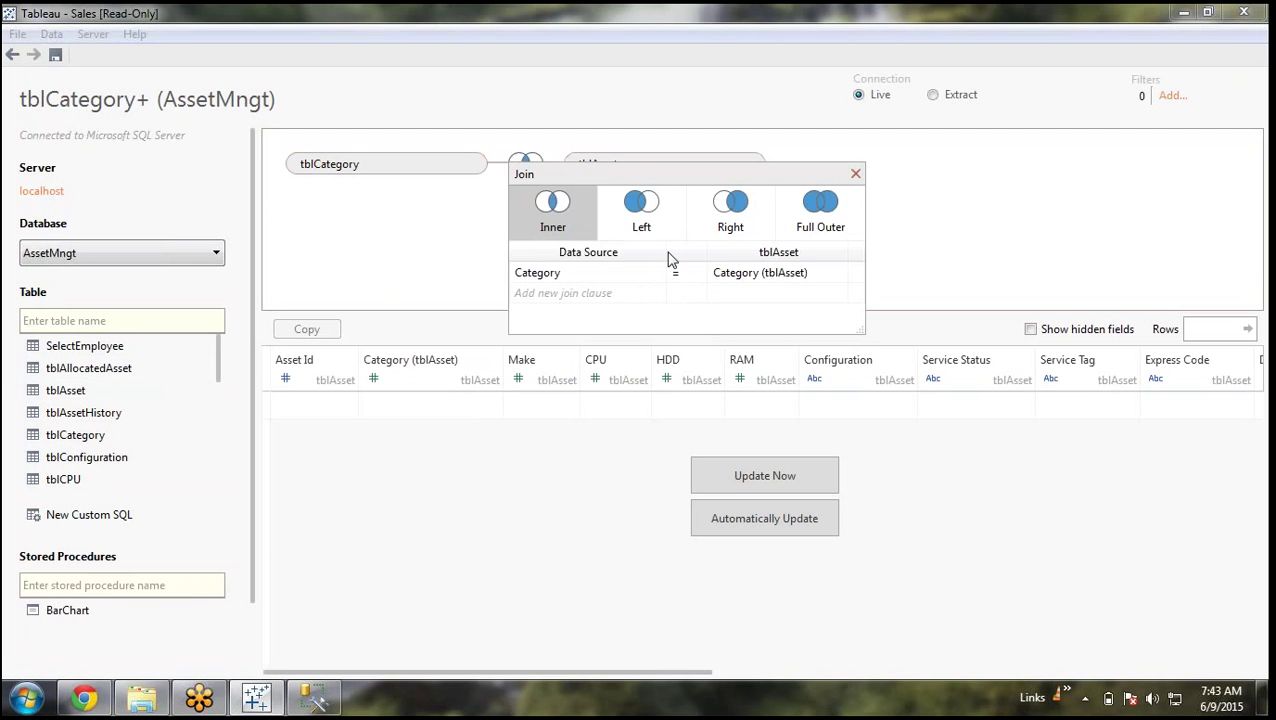
click(665, 220)
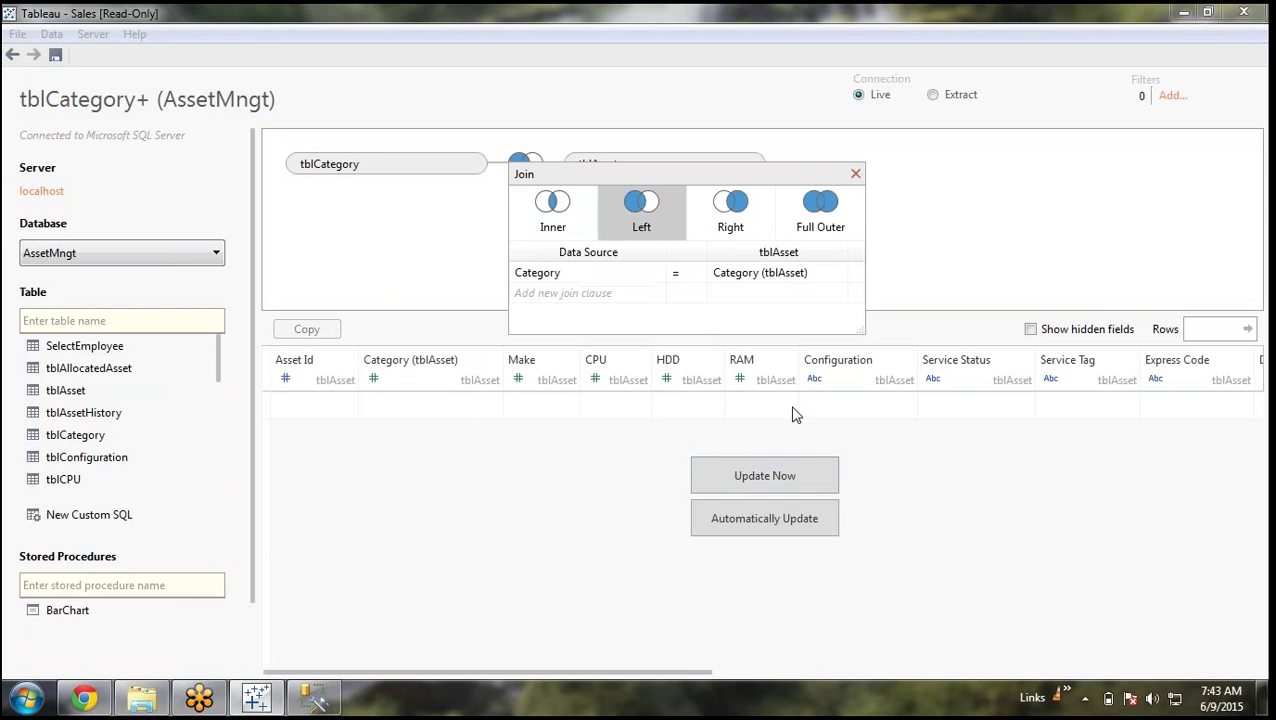
click(856, 176)
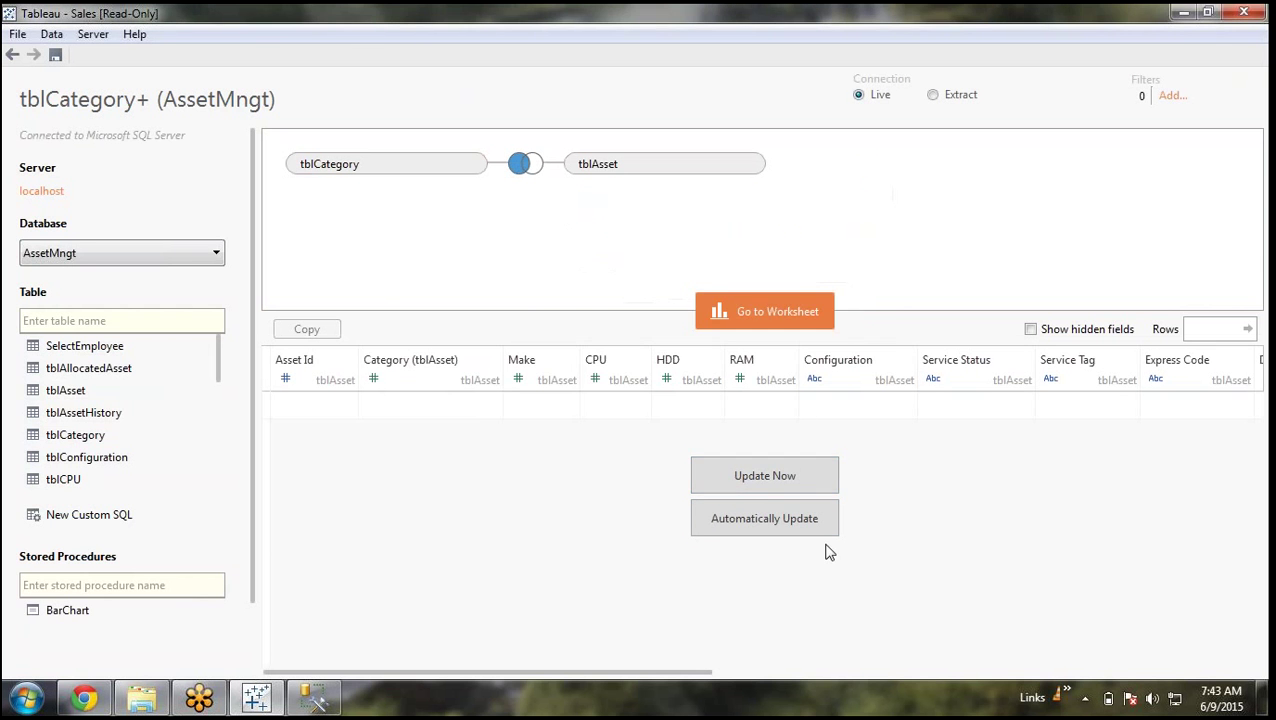
Try to load the preview of the two joined tables, then close the SQL Server data source
click(764, 472)
click(767, 383)
mouse_move(318, 705)
click(50, 34)
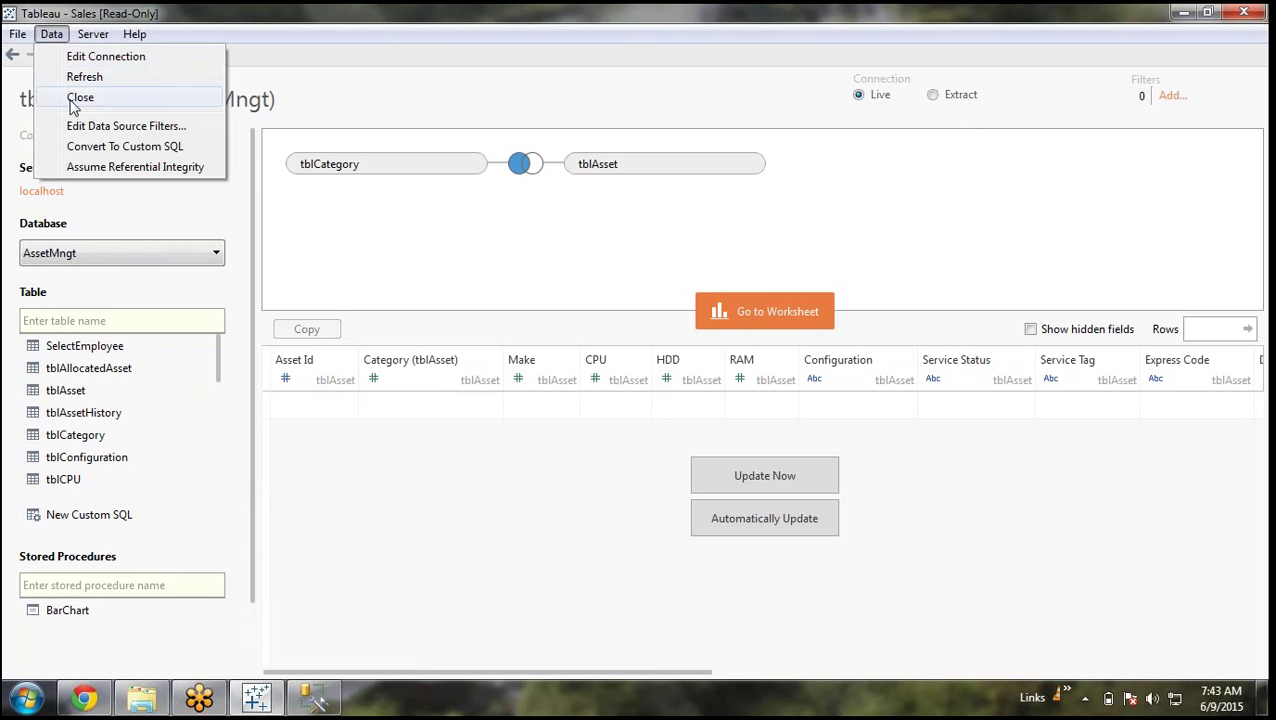
click(72, 97)
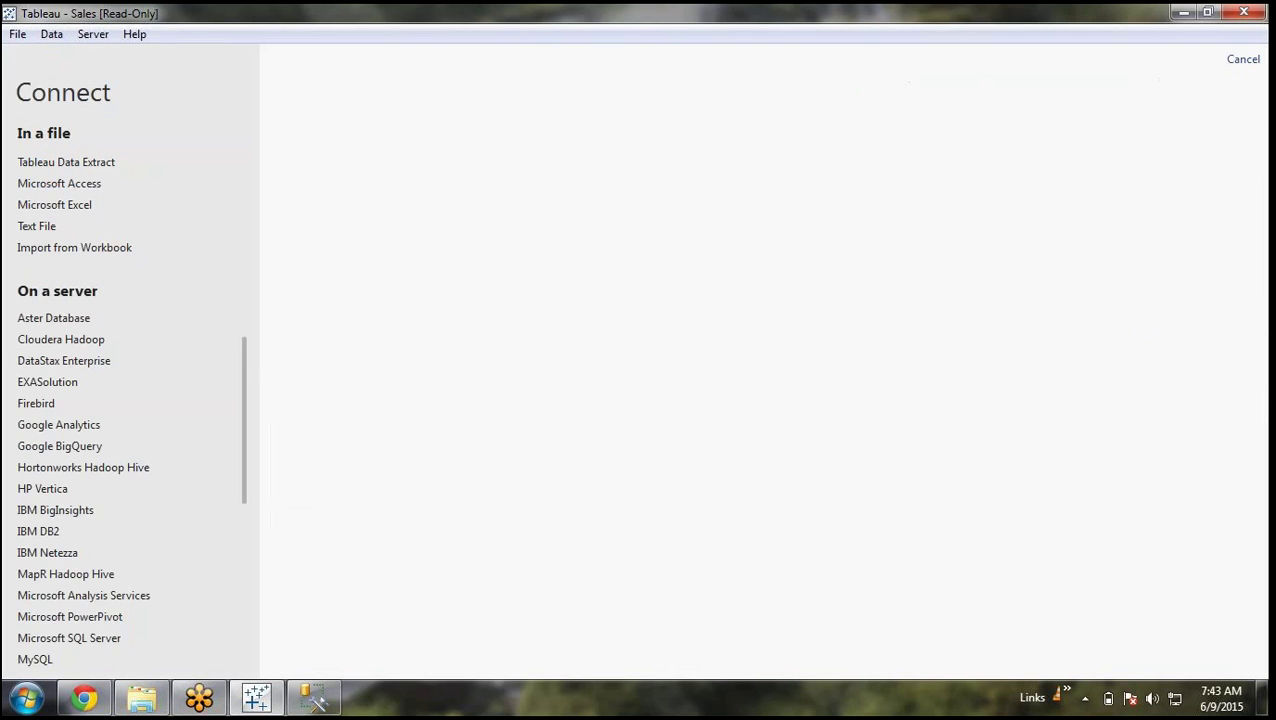
Connect to the Microsoft Access database Data.mdb in the Sample Datas folder
click(63, 187)
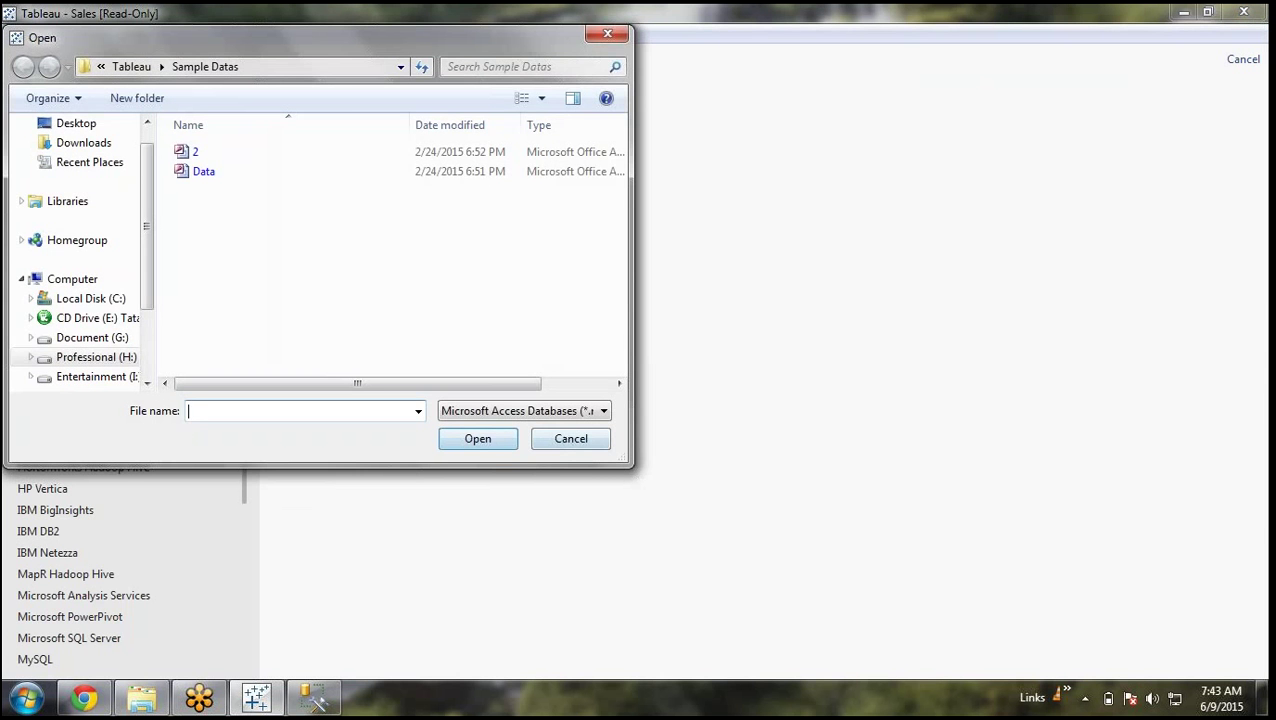
click(211, 179)
double_click(211, 179)
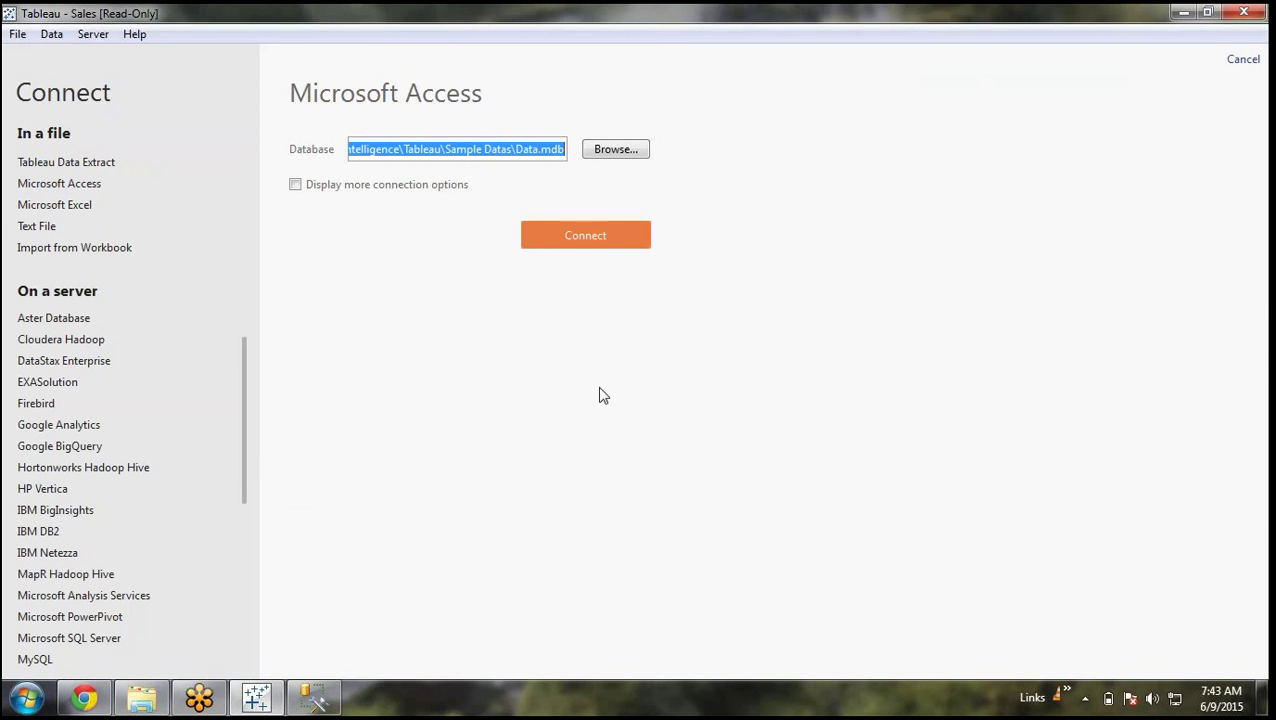
click(629, 242)
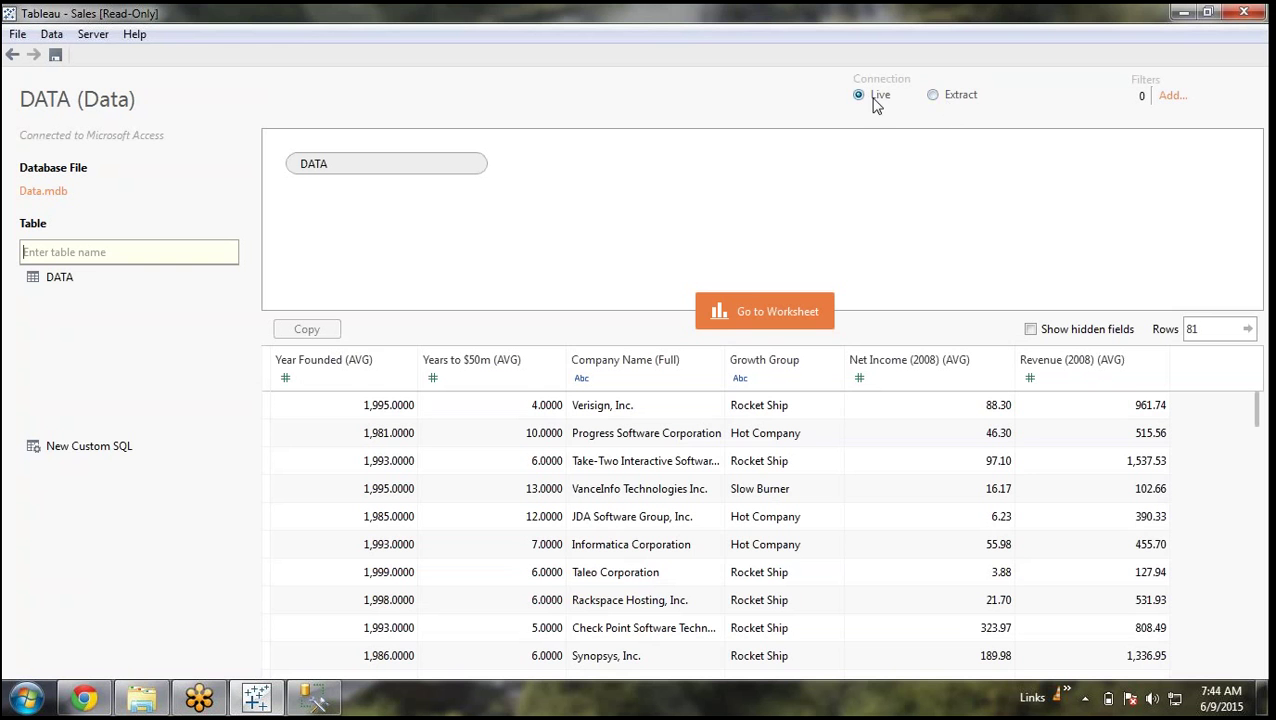
Switch the Access data source's connection to Extract, leaving the data source name as it is
click(945, 97)
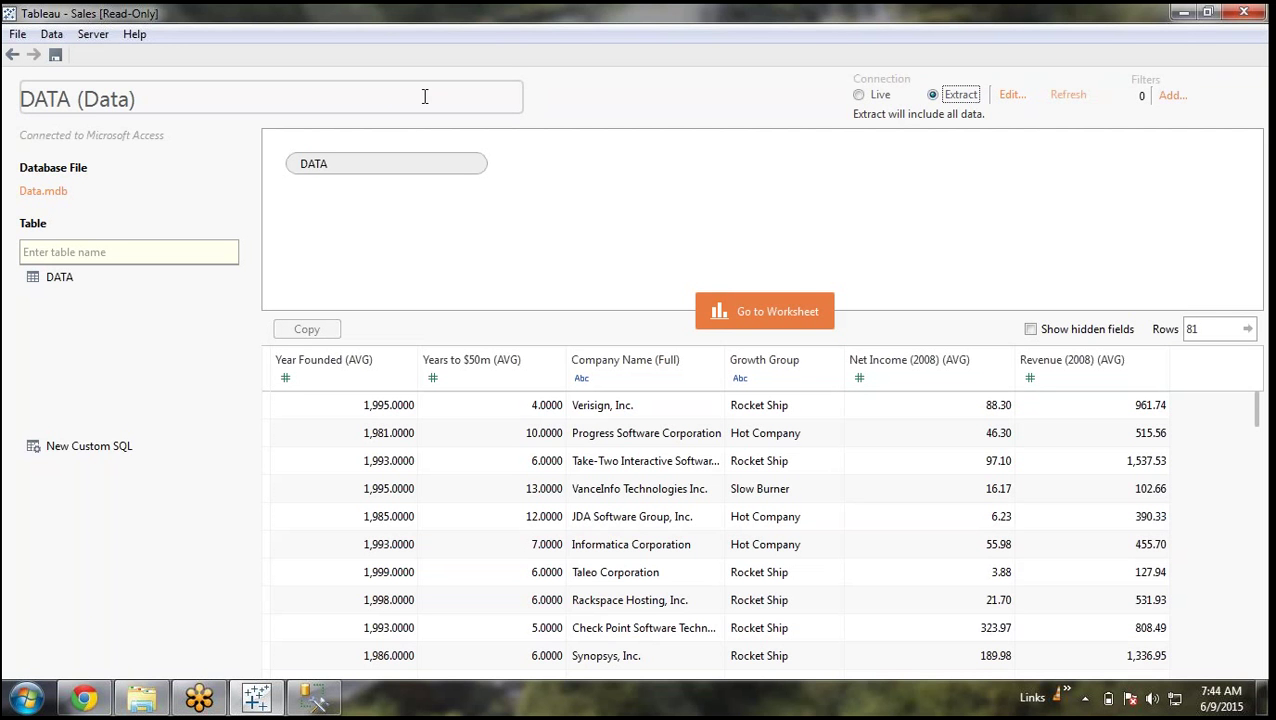
click(424, 96)
click(618, 96)
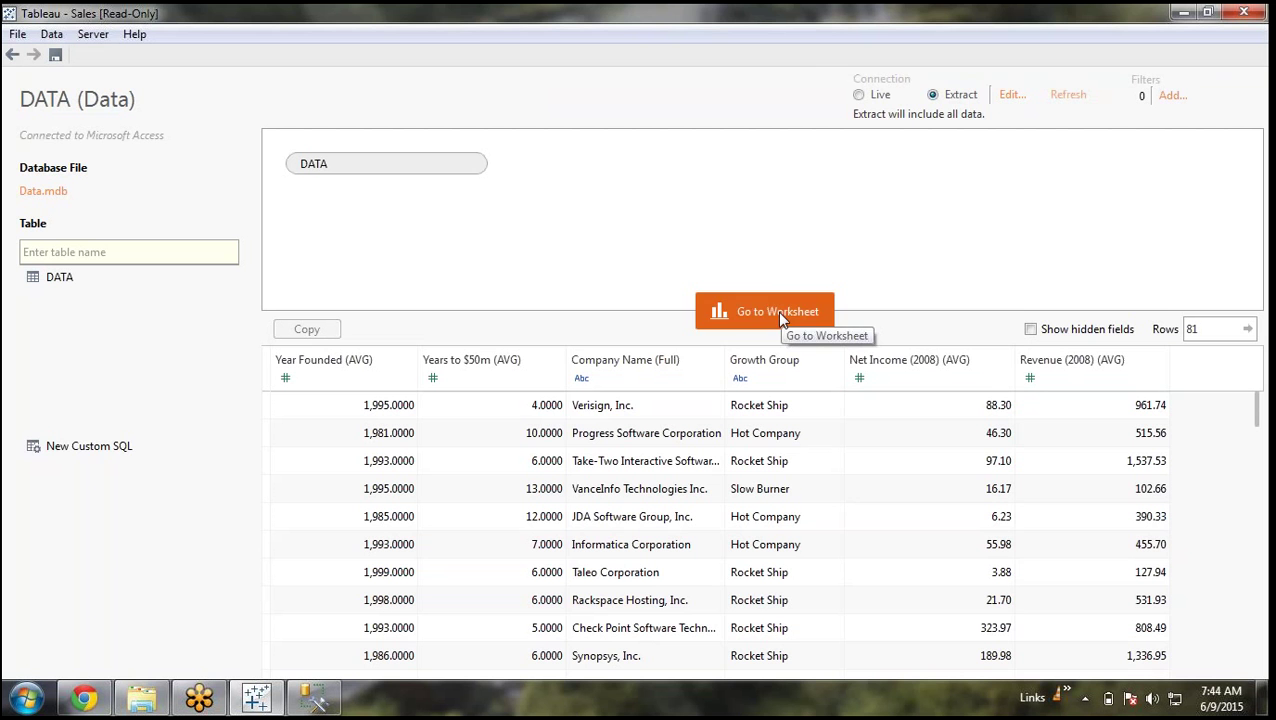
Switch the connection to Live and back to Extract, and review the extract settings without changing them
click(880, 97)
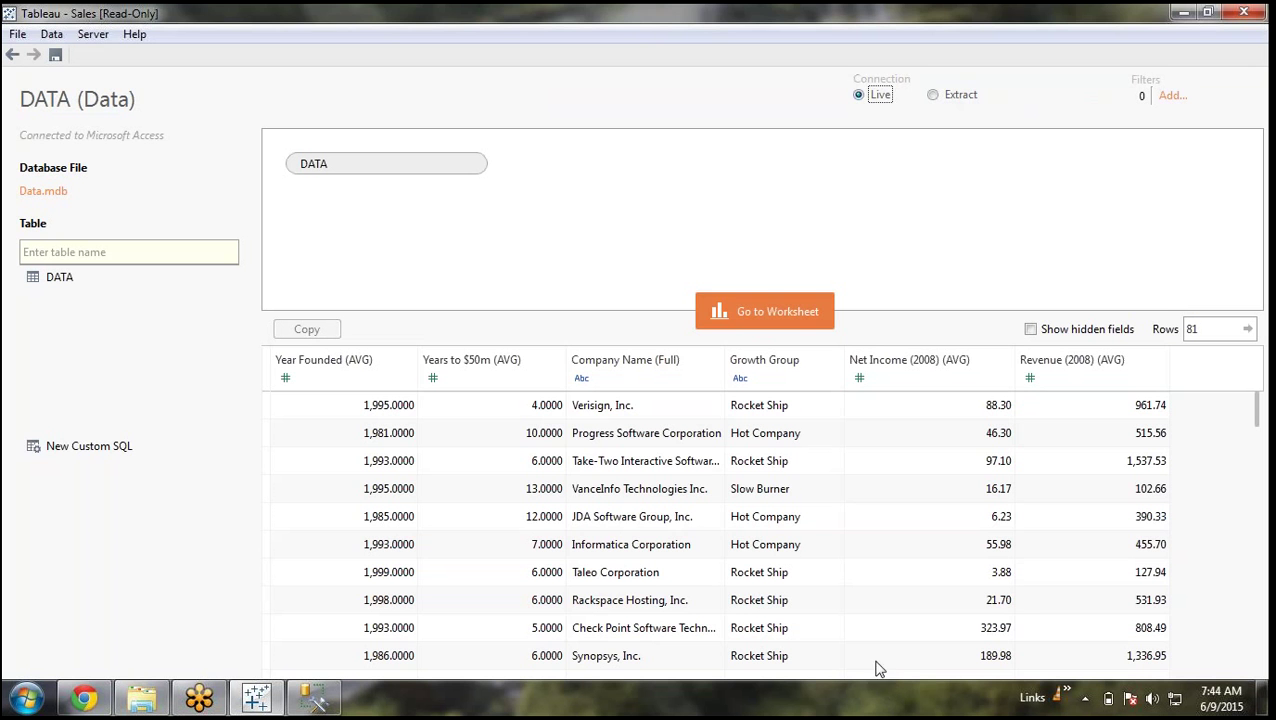
click(958, 96)
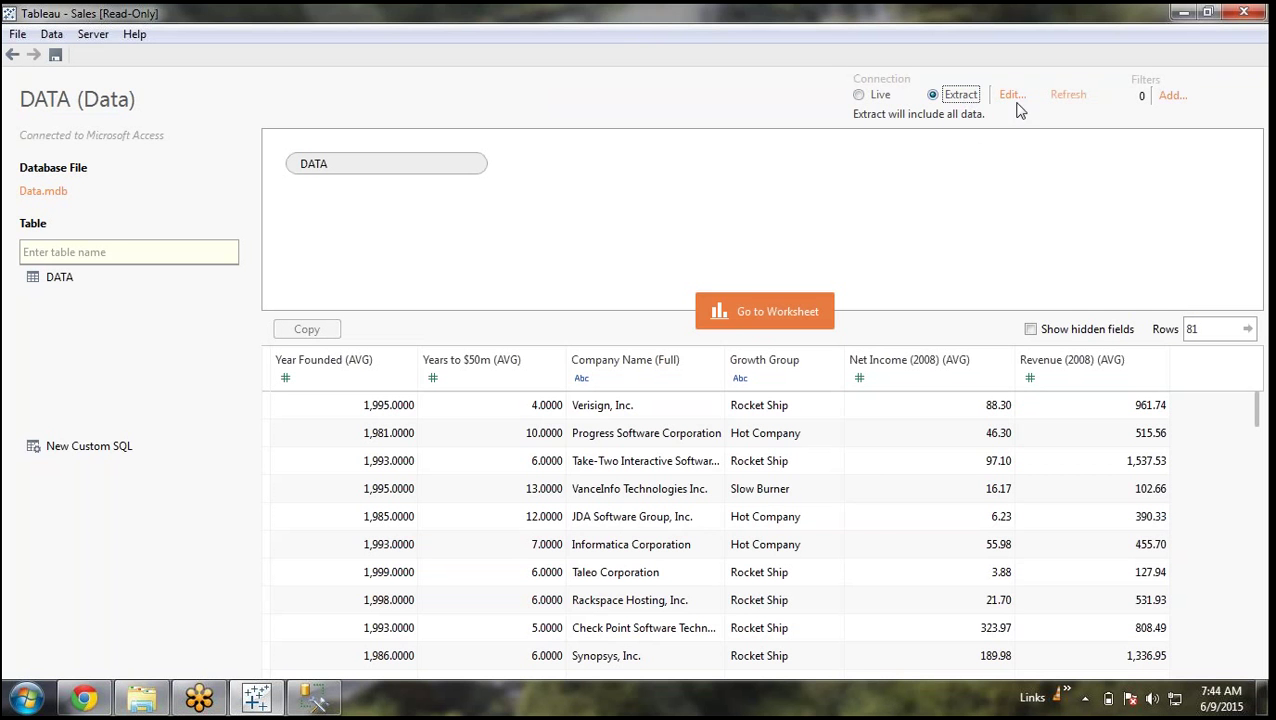
click(1011, 95)
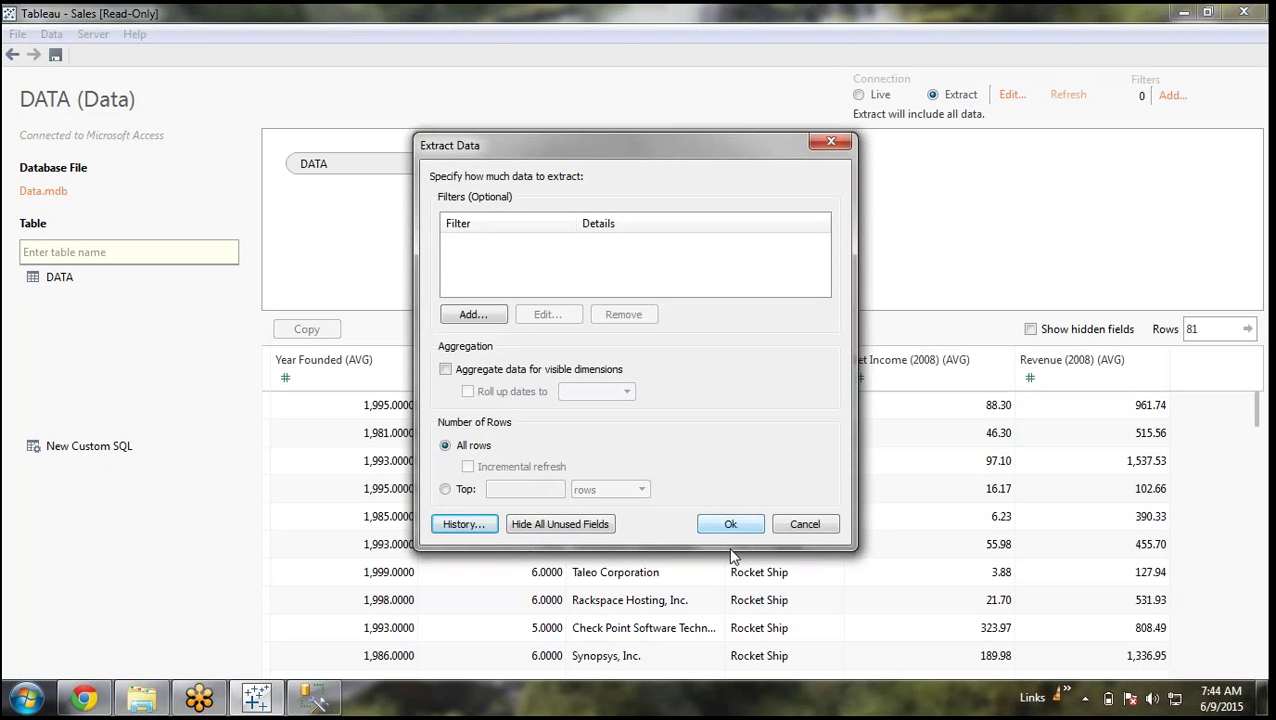
click(800, 526)
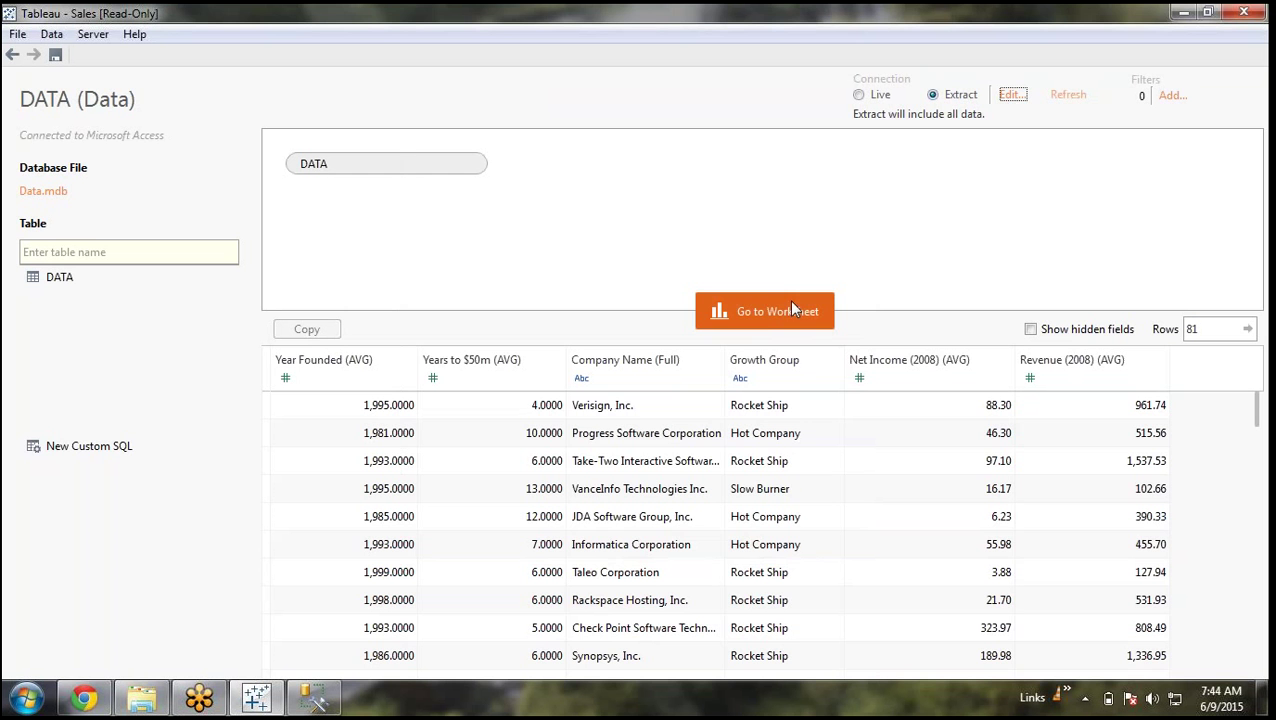
Go to the worksheets and browse the Commission Model, Sales Forecast, 2013 Sales Growth and Simple forecasting sheets
click(765, 325)
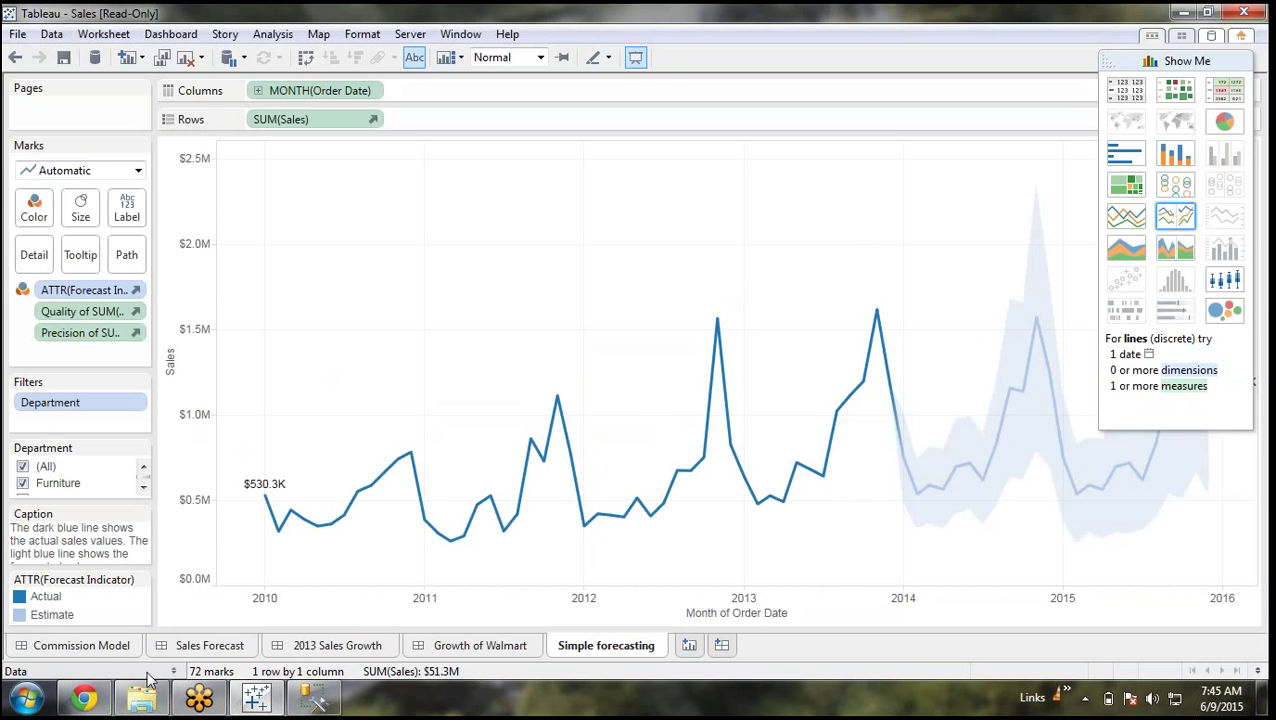
click(110, 647)
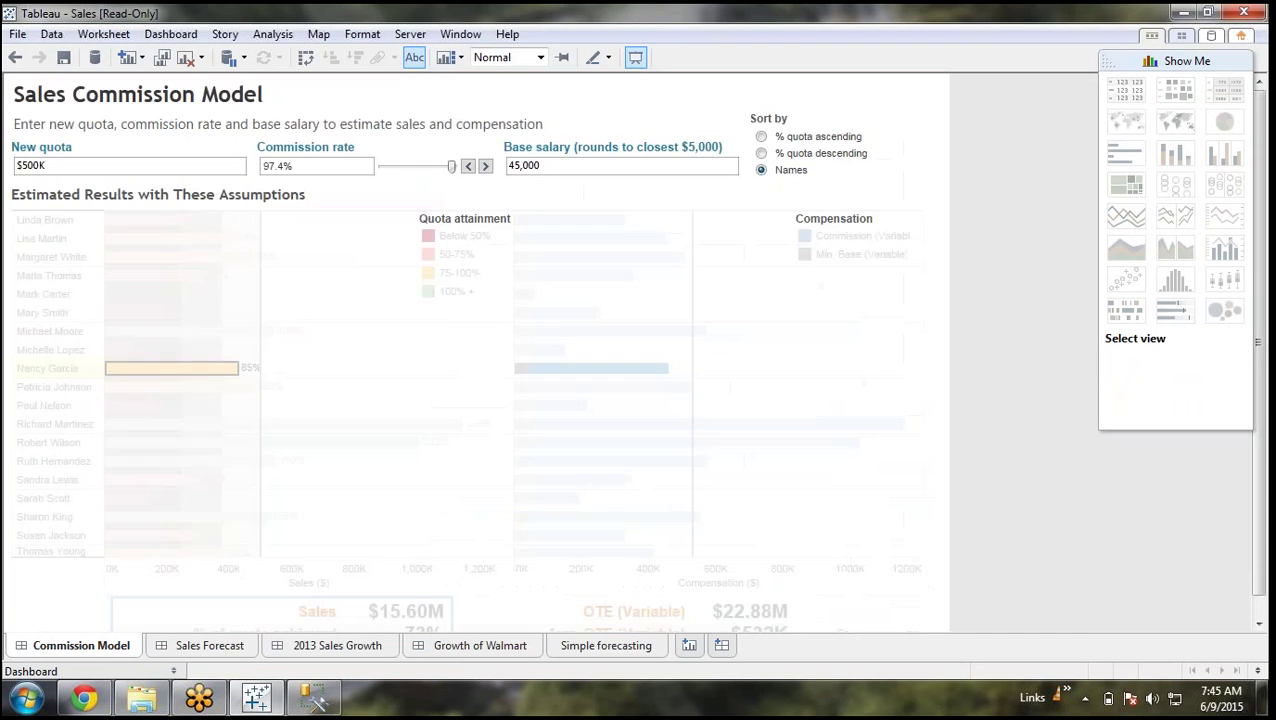
click(215, 647)
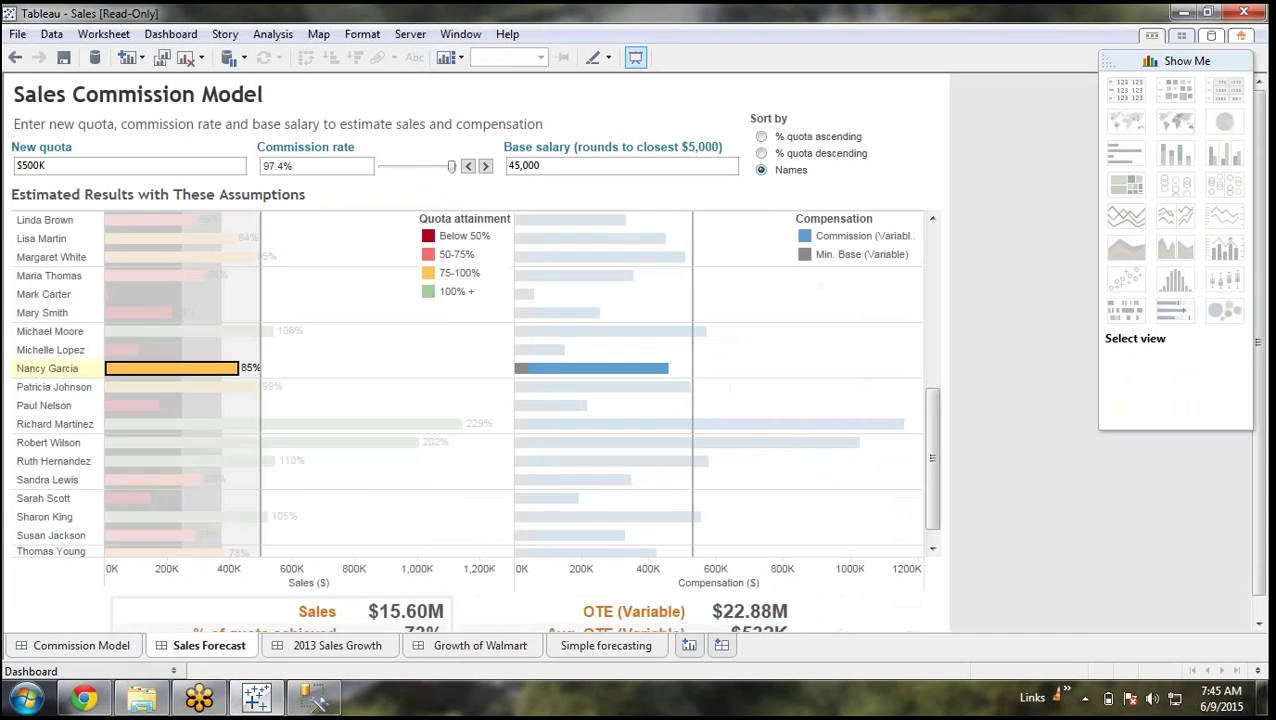
click(337, 645)
click(604, 645)
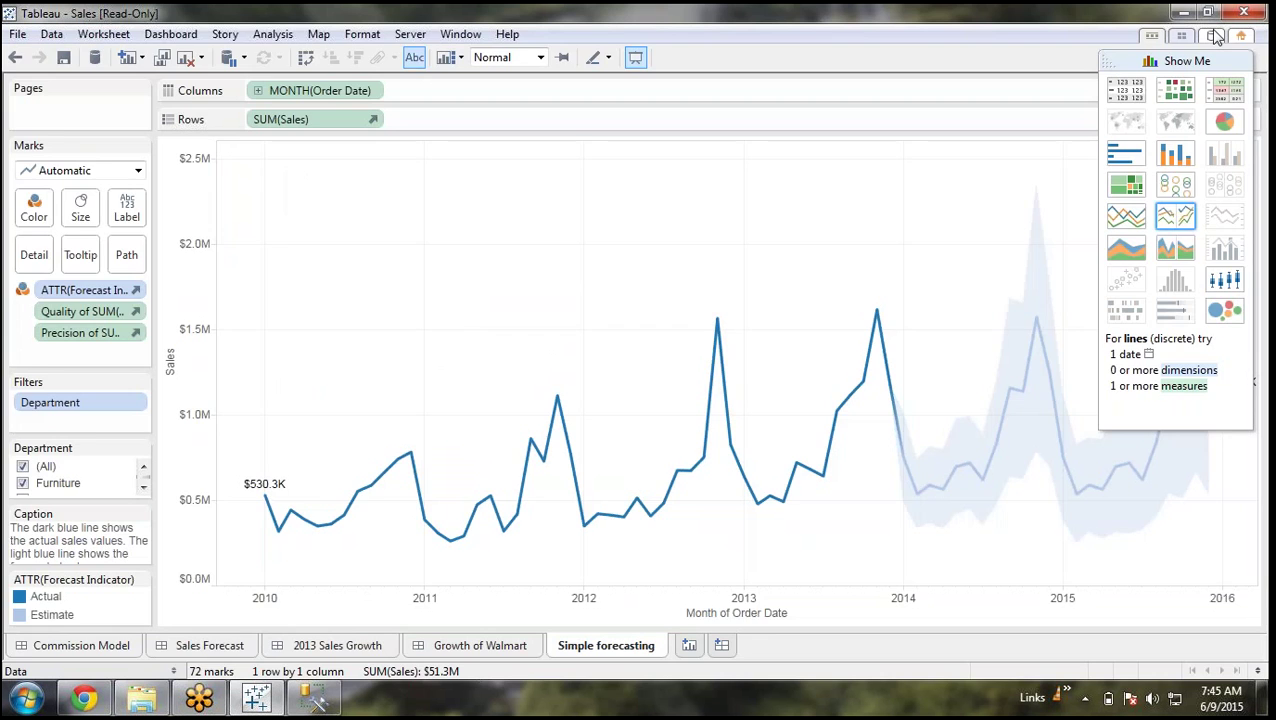
Close the Sales workbook without saving its changes and start Tableau 8.2 again
click(1214, 36)
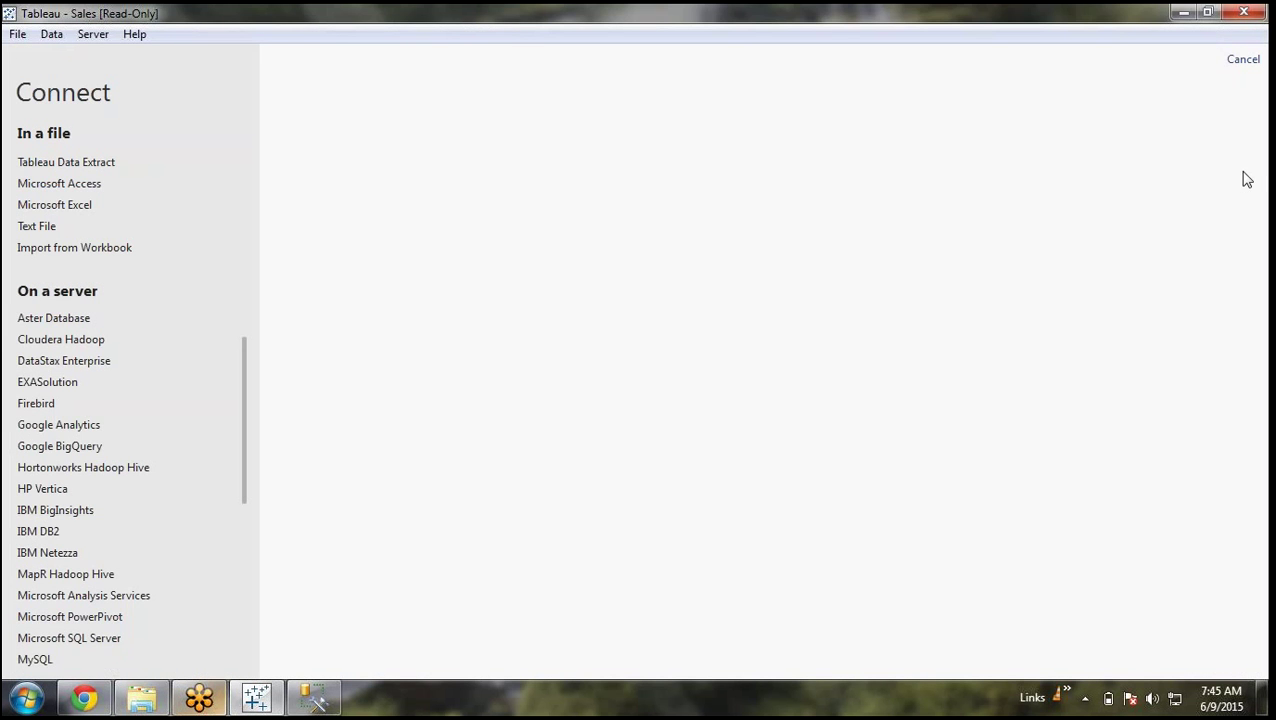
click(1243, 12)
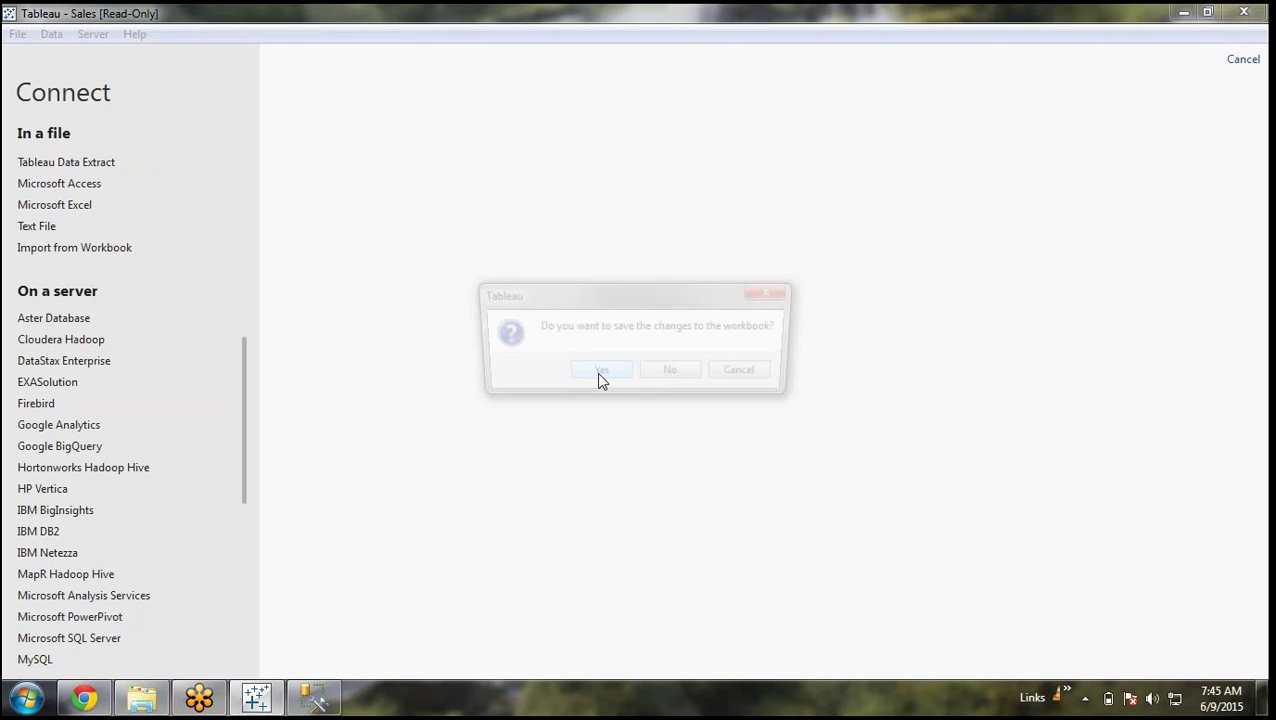
click(675, 375)
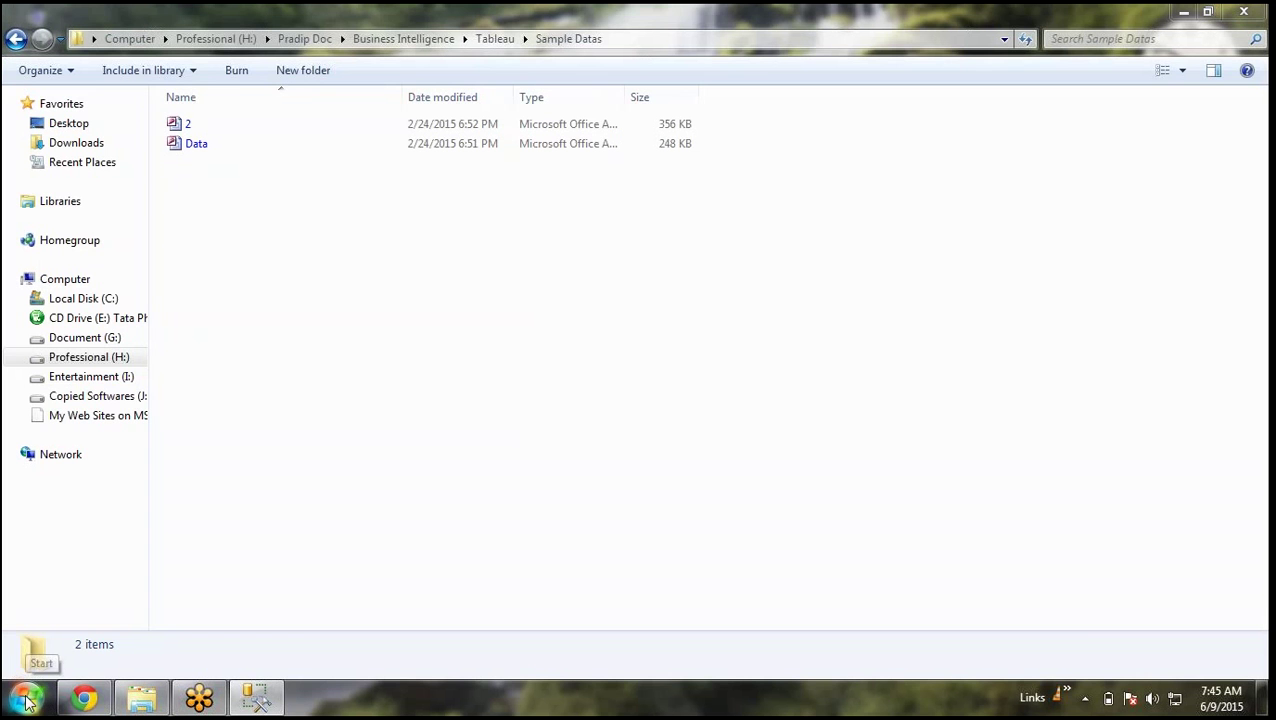
click(1066, 690)
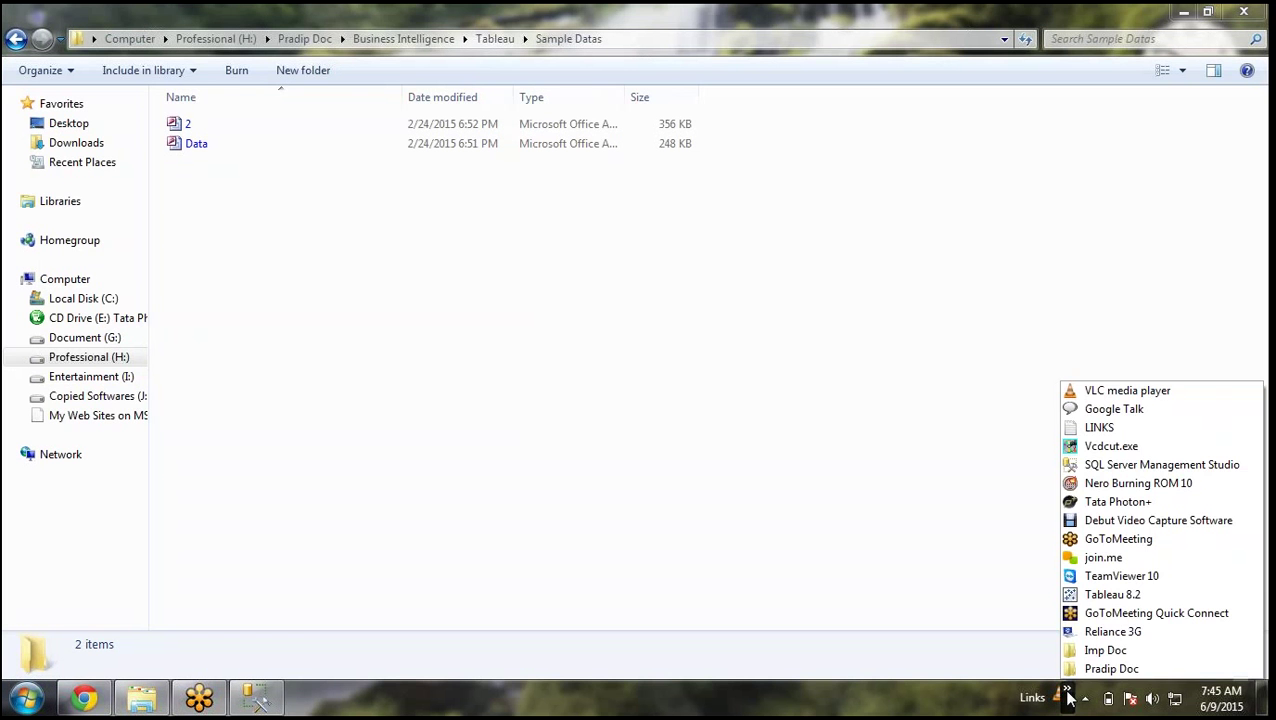
click(1110, 595)
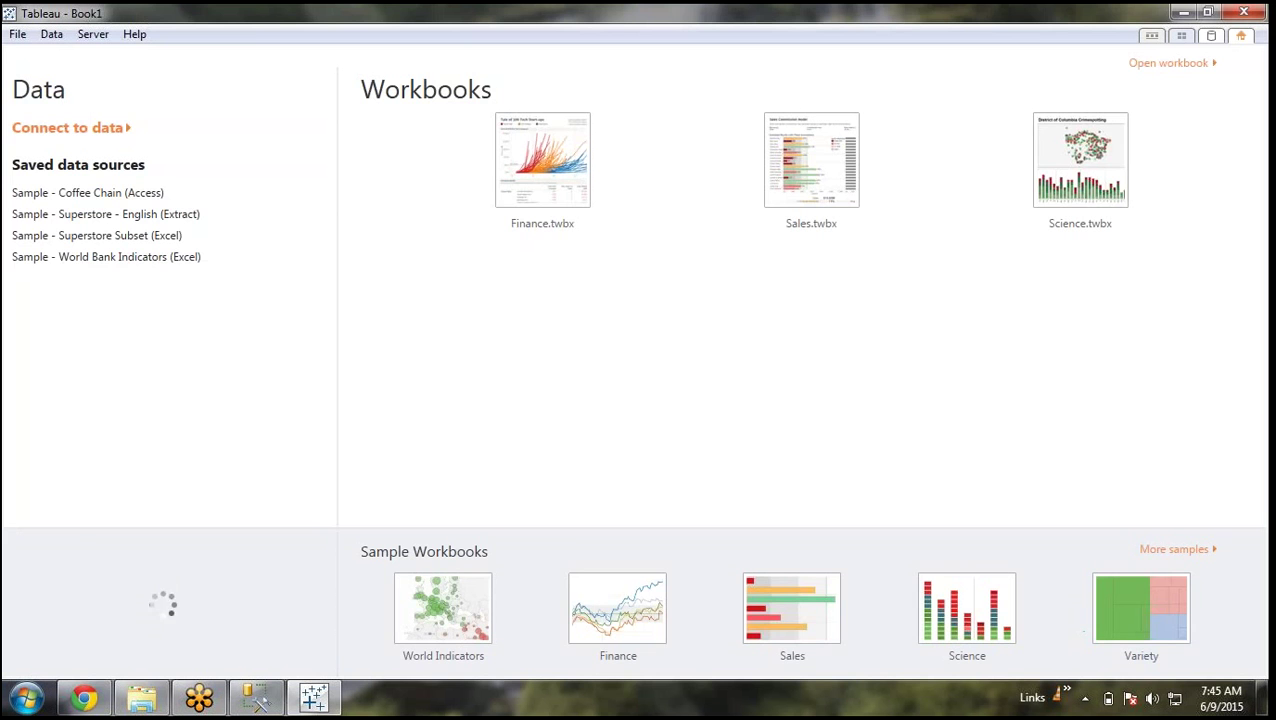
Connect the new workbook to the Microsoft Access database Data in the Sample Datas folder
click(57, 132)
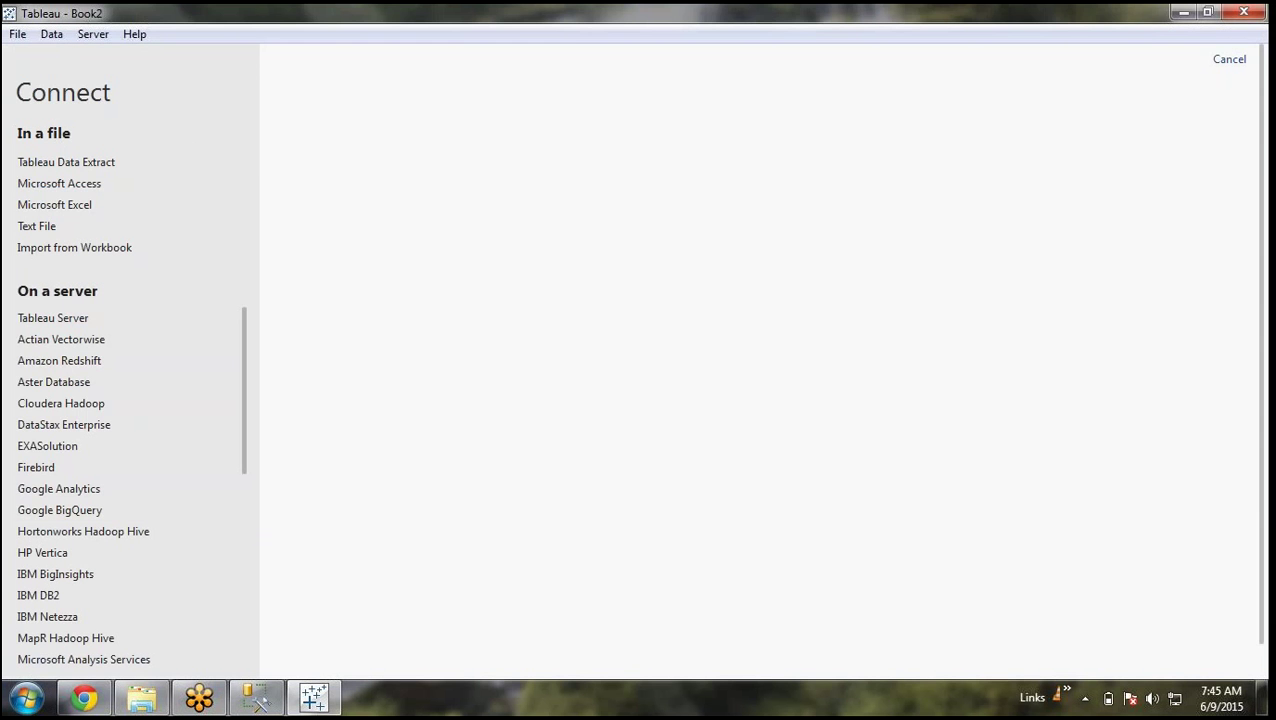
click(45, 190)
click(200, 173)
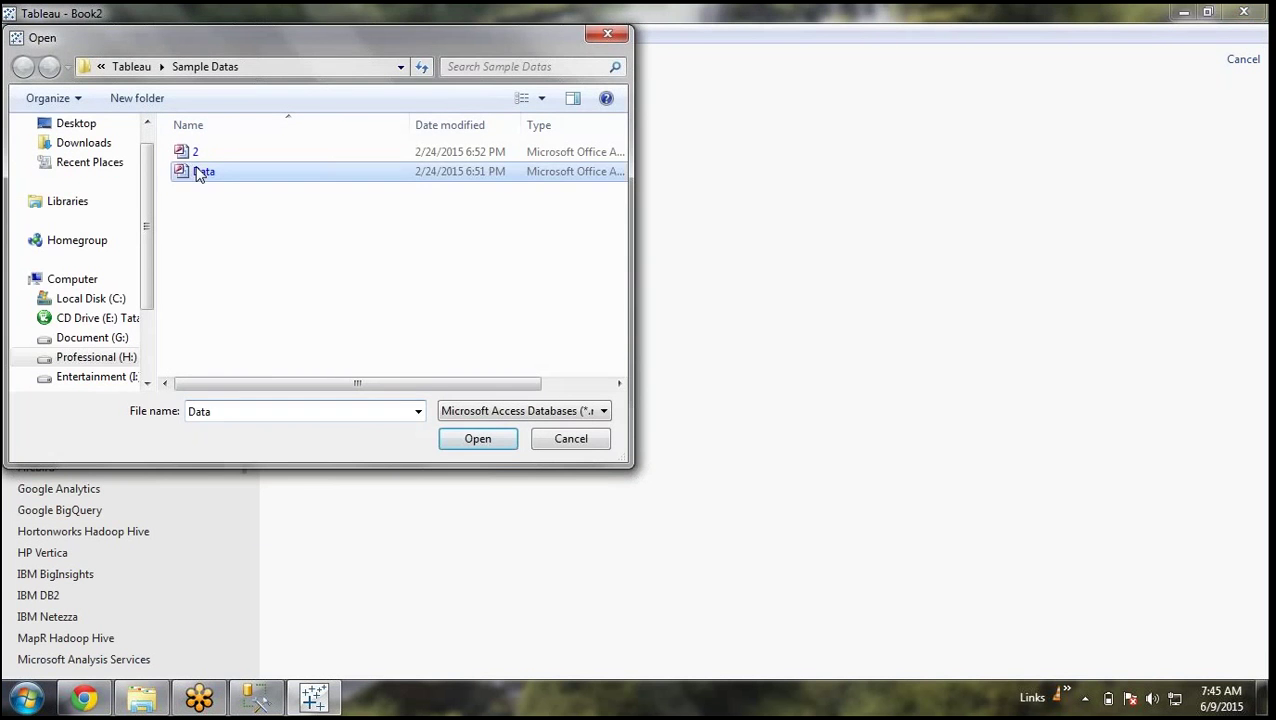
double_click(200, 173)
click(583, 240)
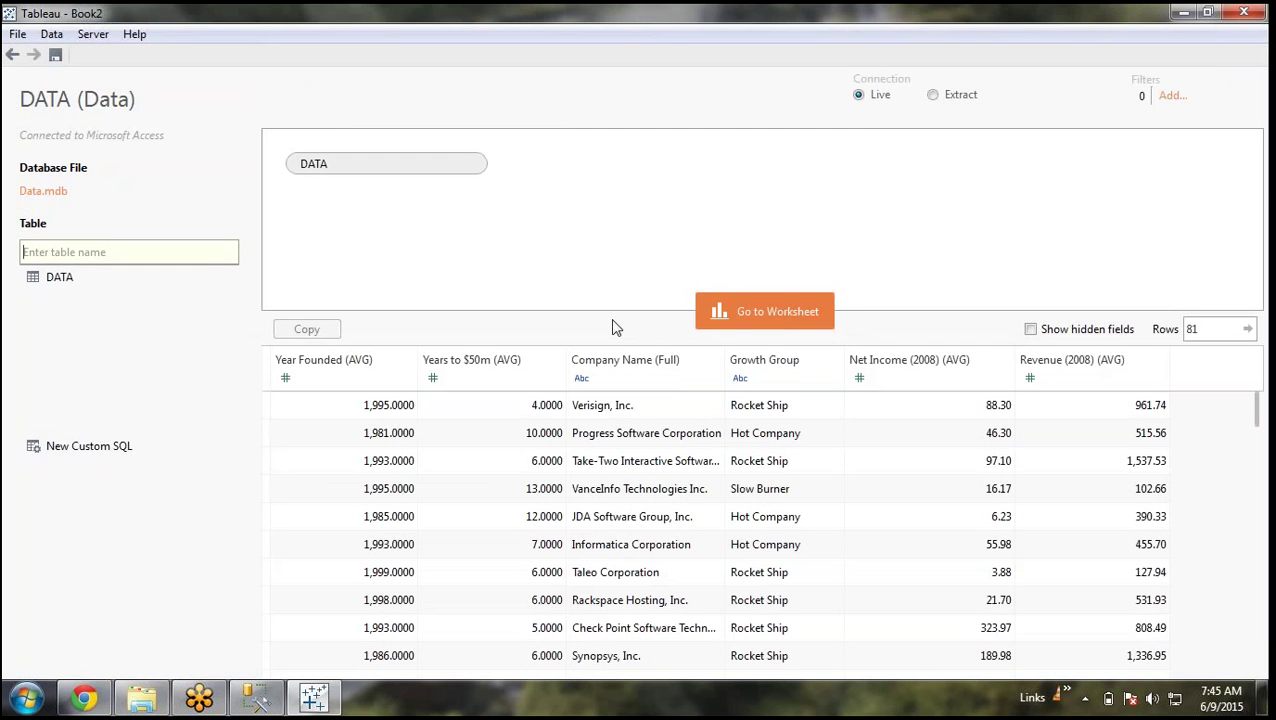
Switch the connection to Extract, go to the worksheet and save the extract on the Desktop as DATA (Data)
click(937, 98)
click(787, 309)
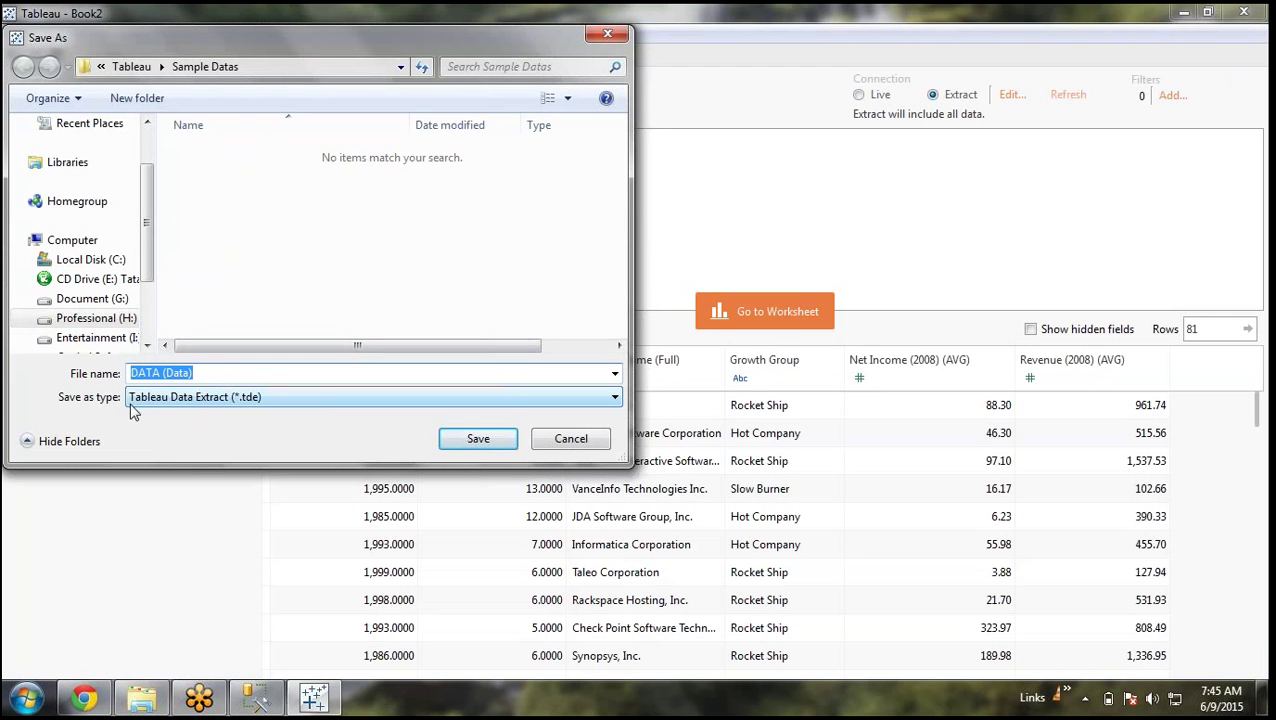
click(270, 372)
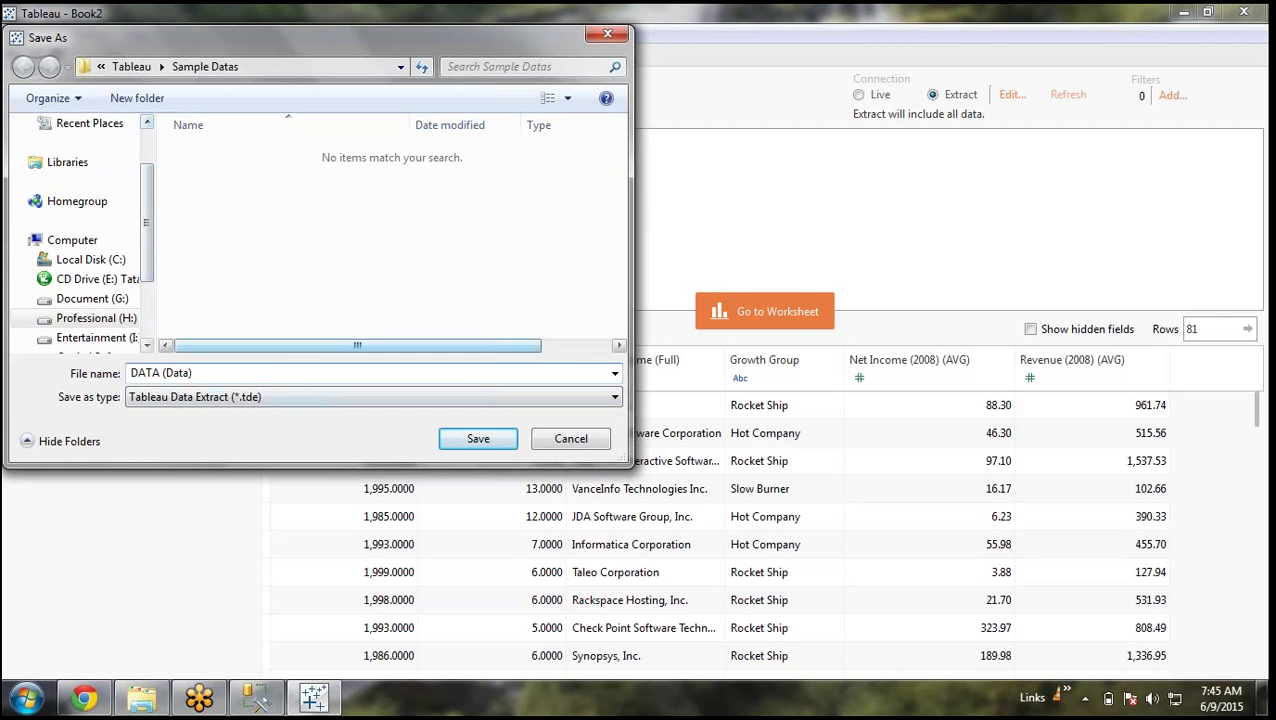
drag(218, 373, 126, 373)
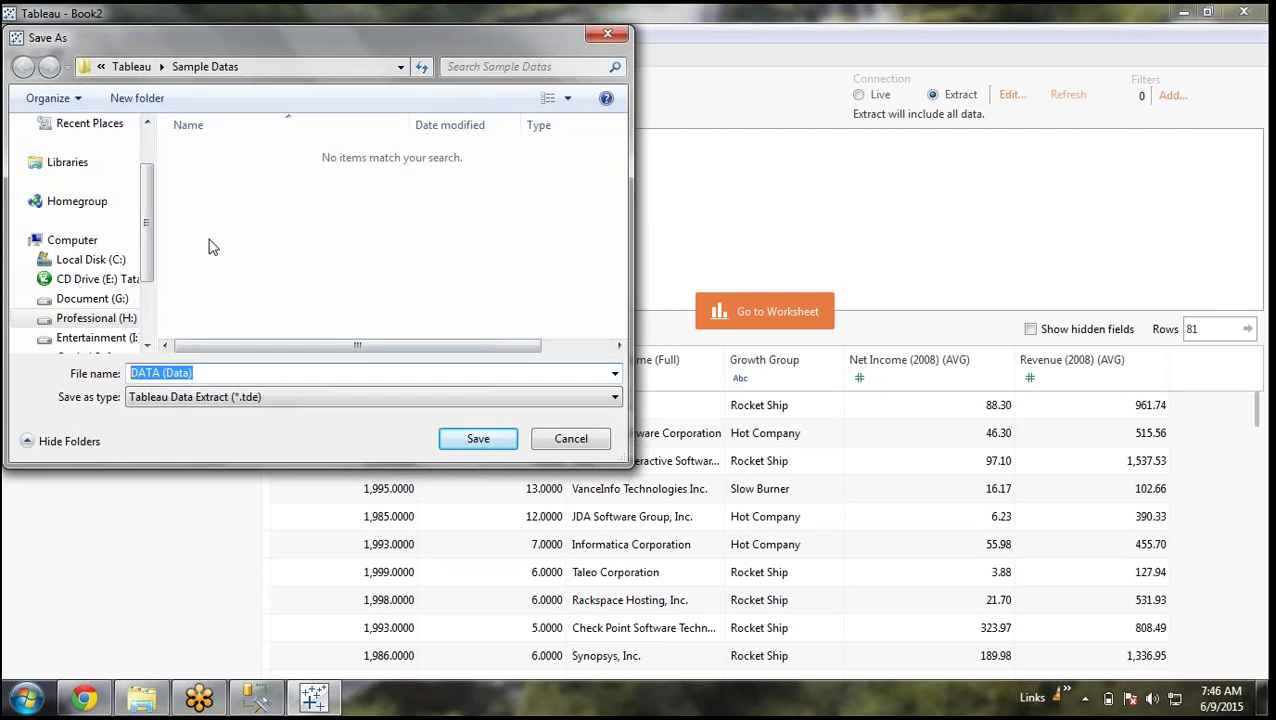
drag(147, 192, 160, 130)
click(76, 151)
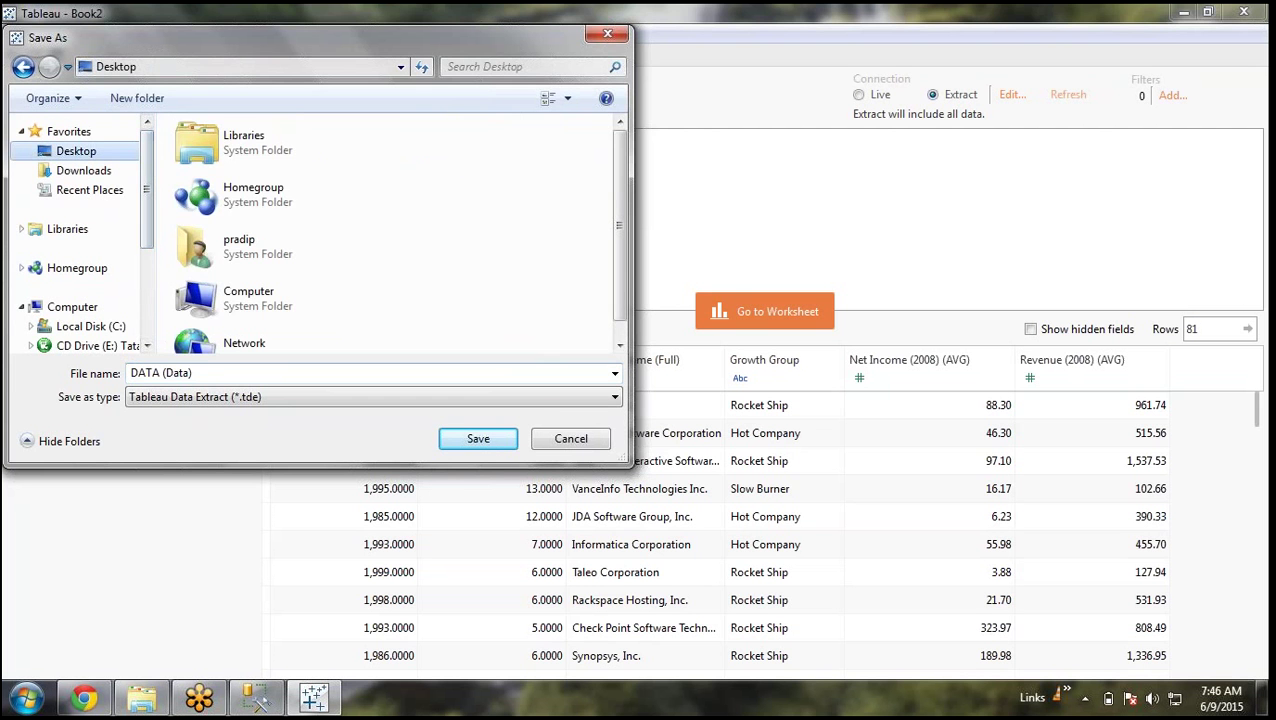
click(478, 440)
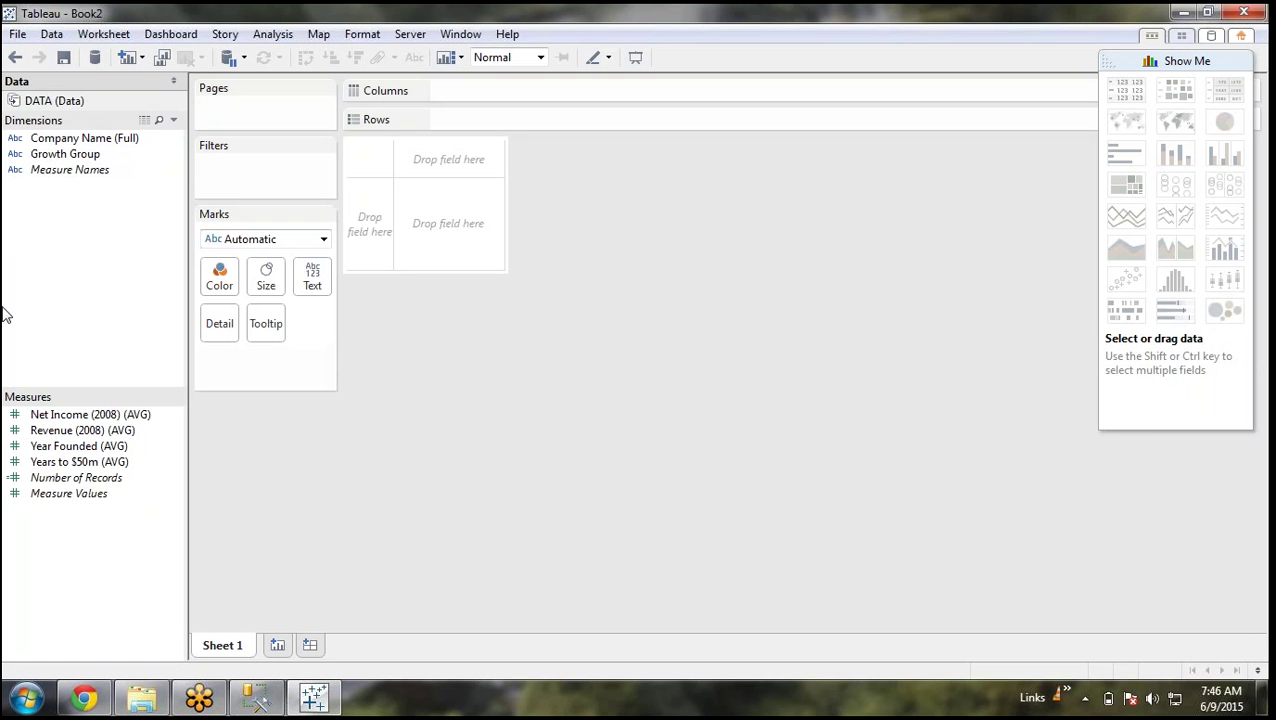
Build a text table of Revenue (2008) (AVG) with Company Name (Full) as rows on Sheet 1
double_click(65, 145)
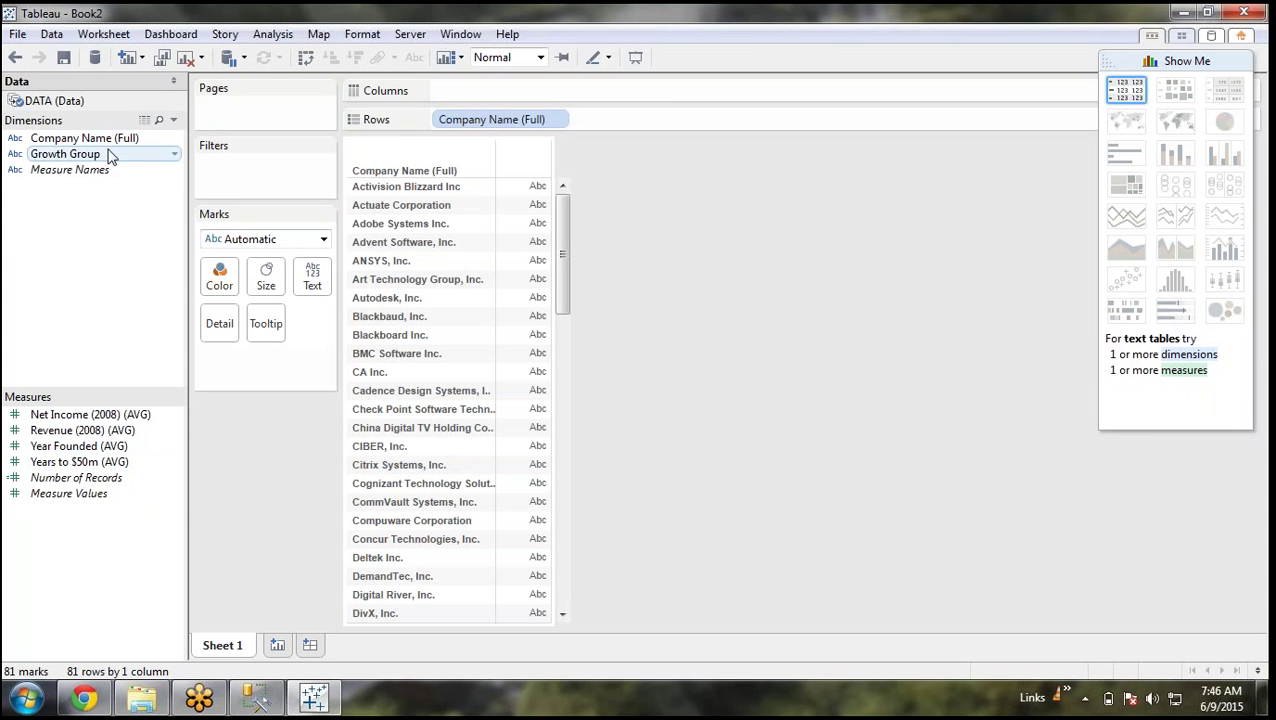
click(133, 432)
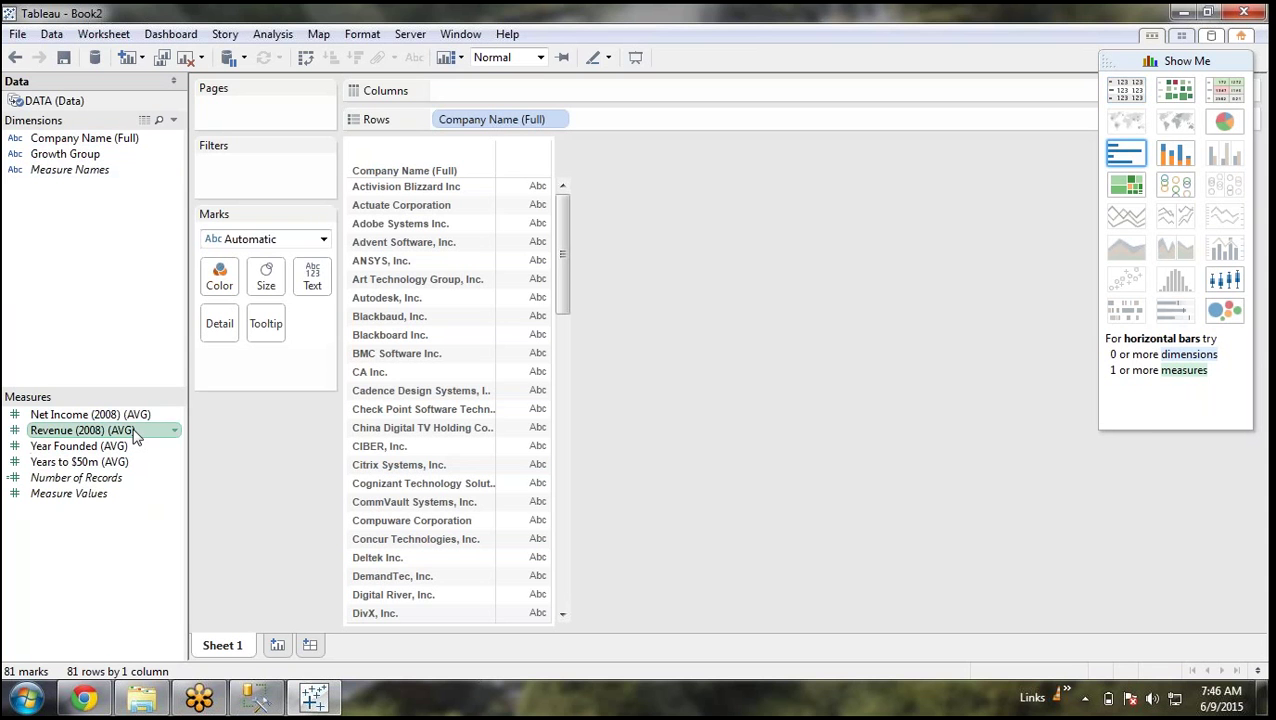
double_click(134, 432)
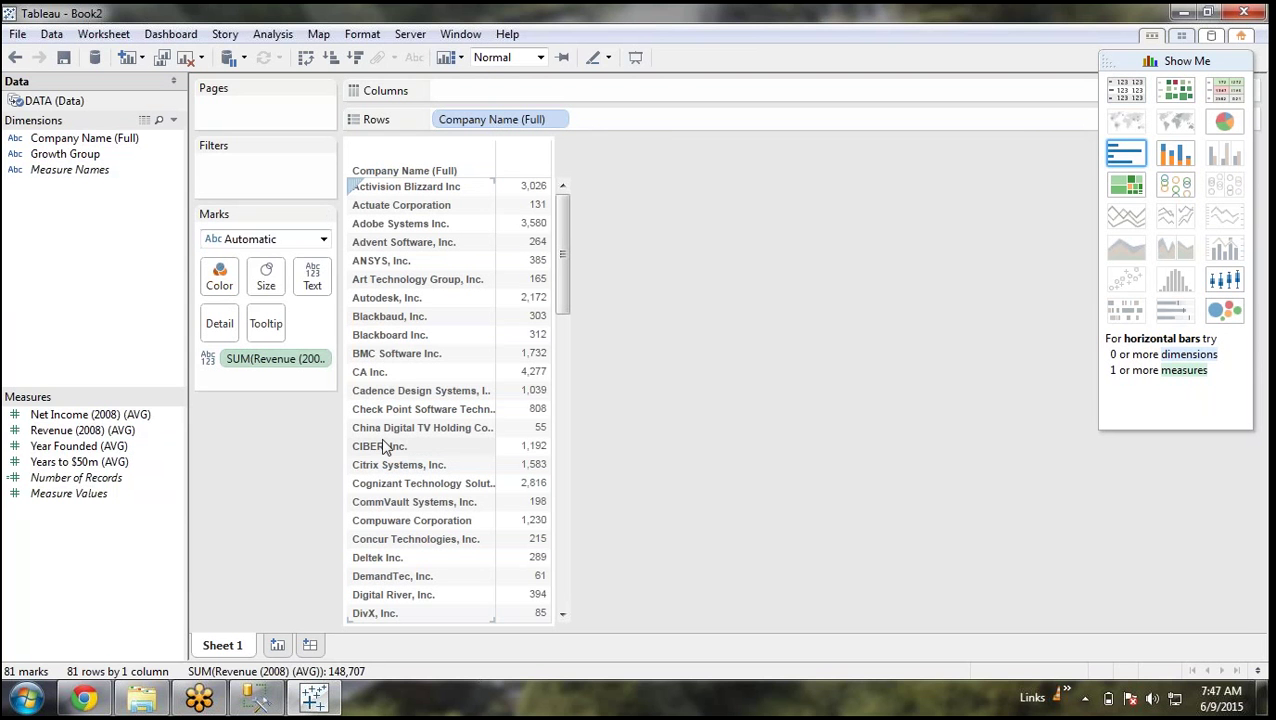
Try stacked bars and a pie chart for the revenue by company, and settle on horizontal bars
click(1165, 158)
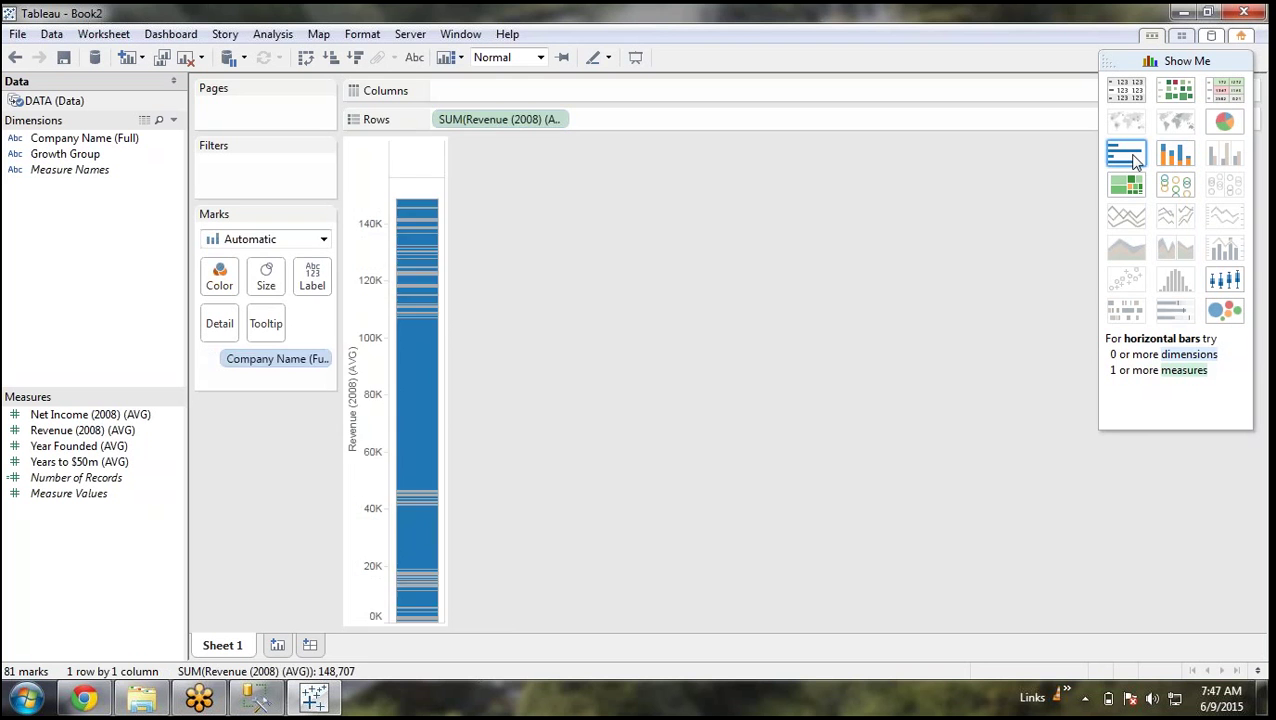
click(1135, 160)
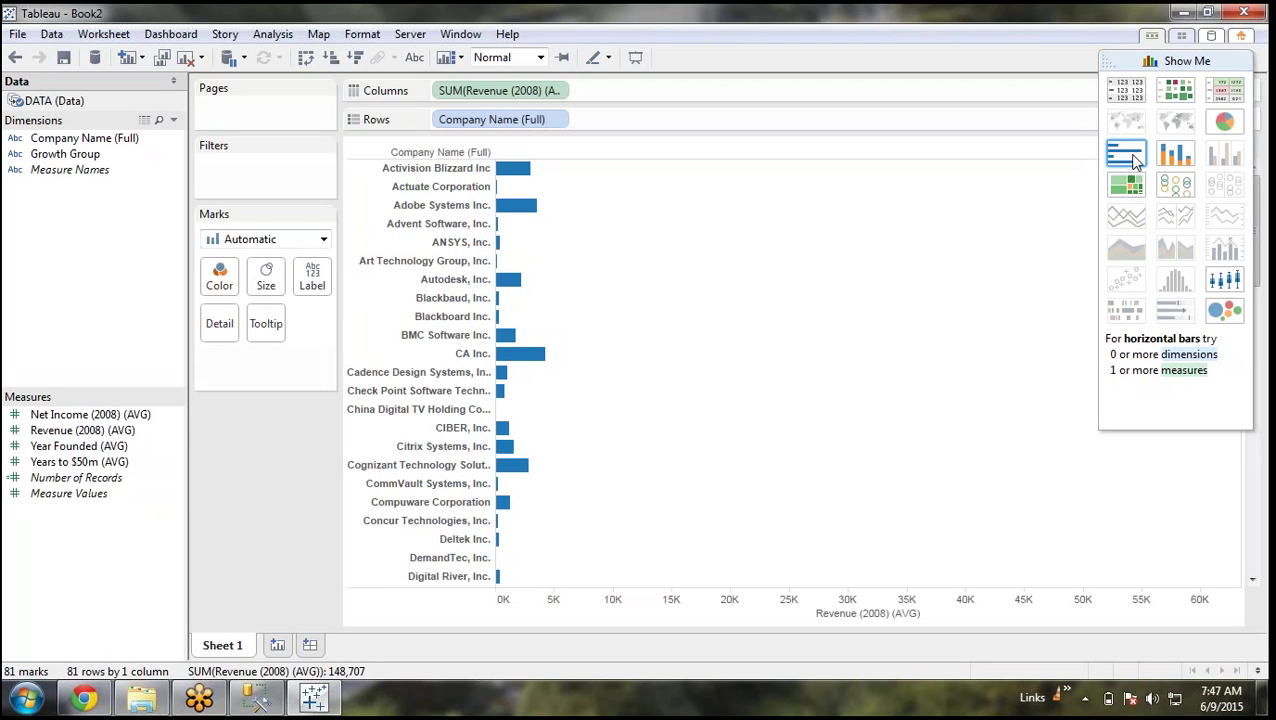
click(1225, 121)
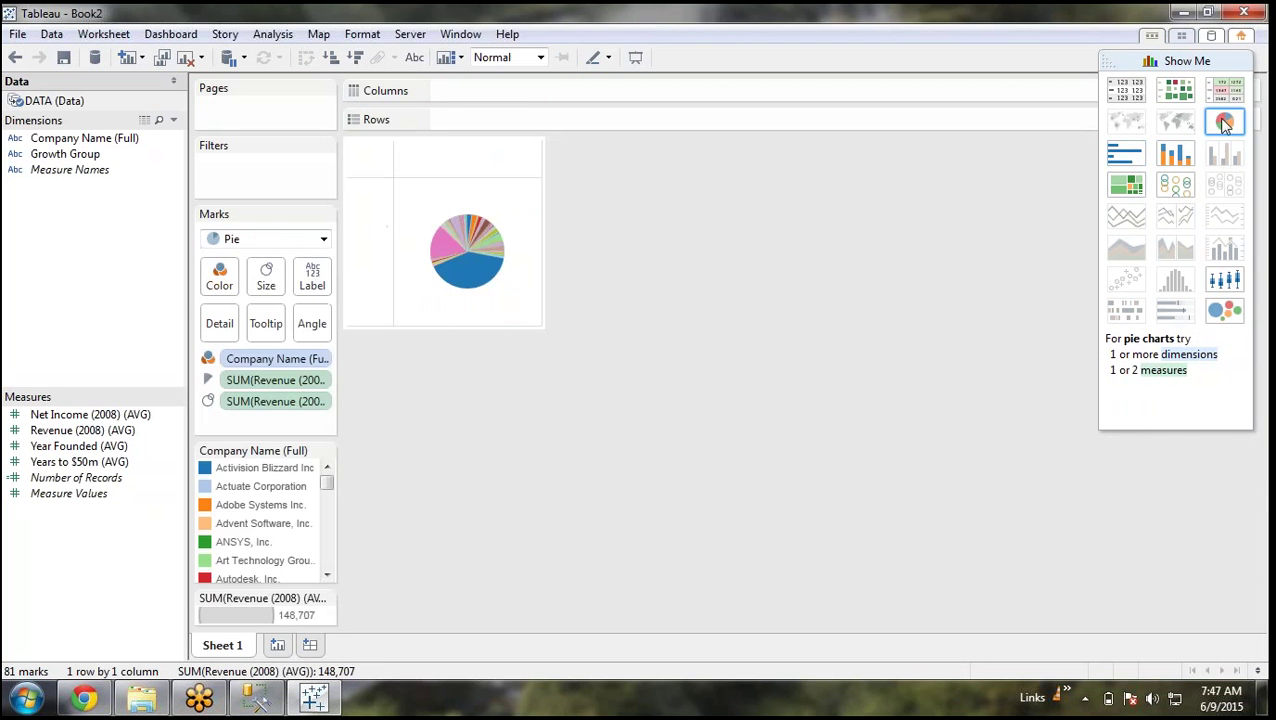
click(1133, 162)
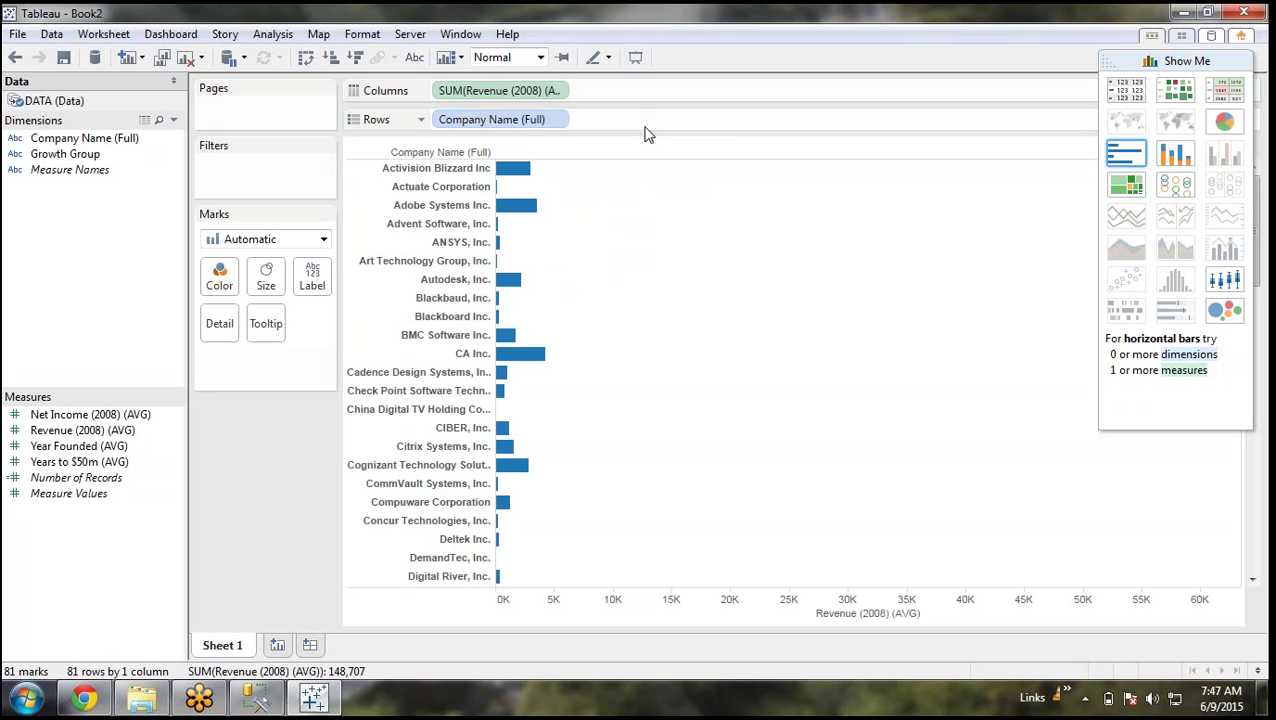
Swap the rows and columns of the bar chart and sort the companies by revenue in descending order
click(307, 58)
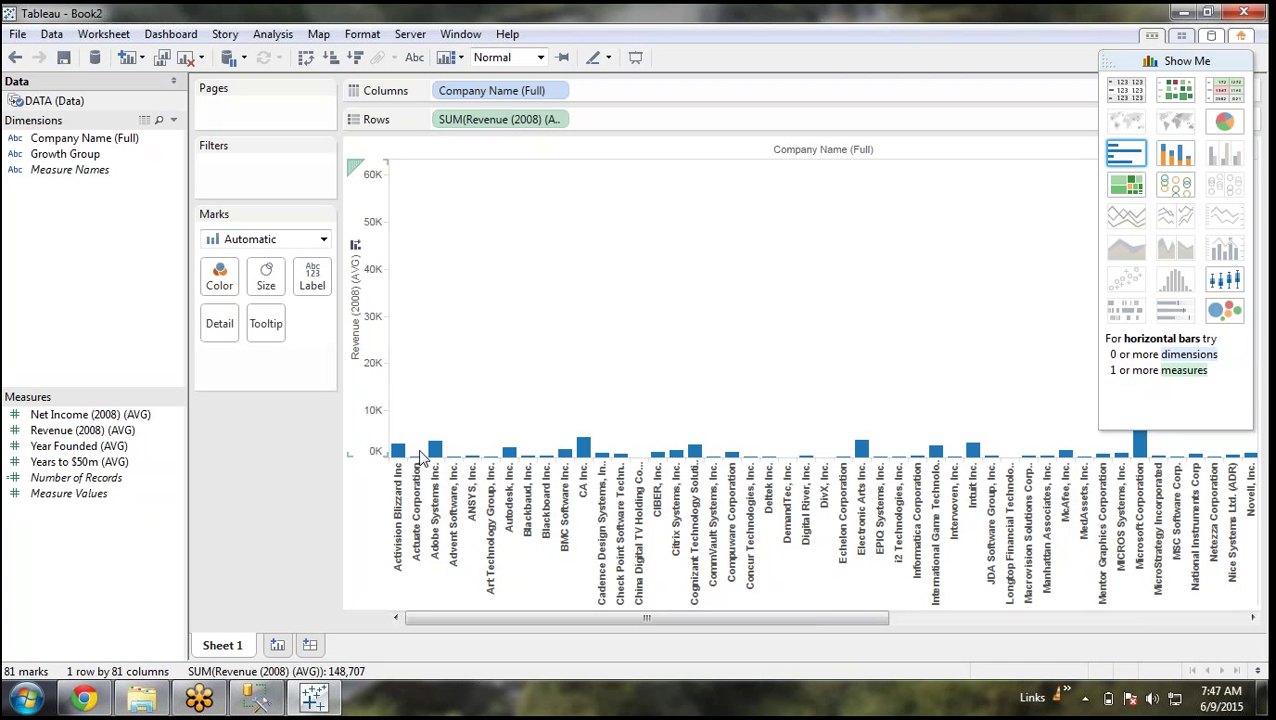
drag(829, 617, 560, 616)
click(354, 58)
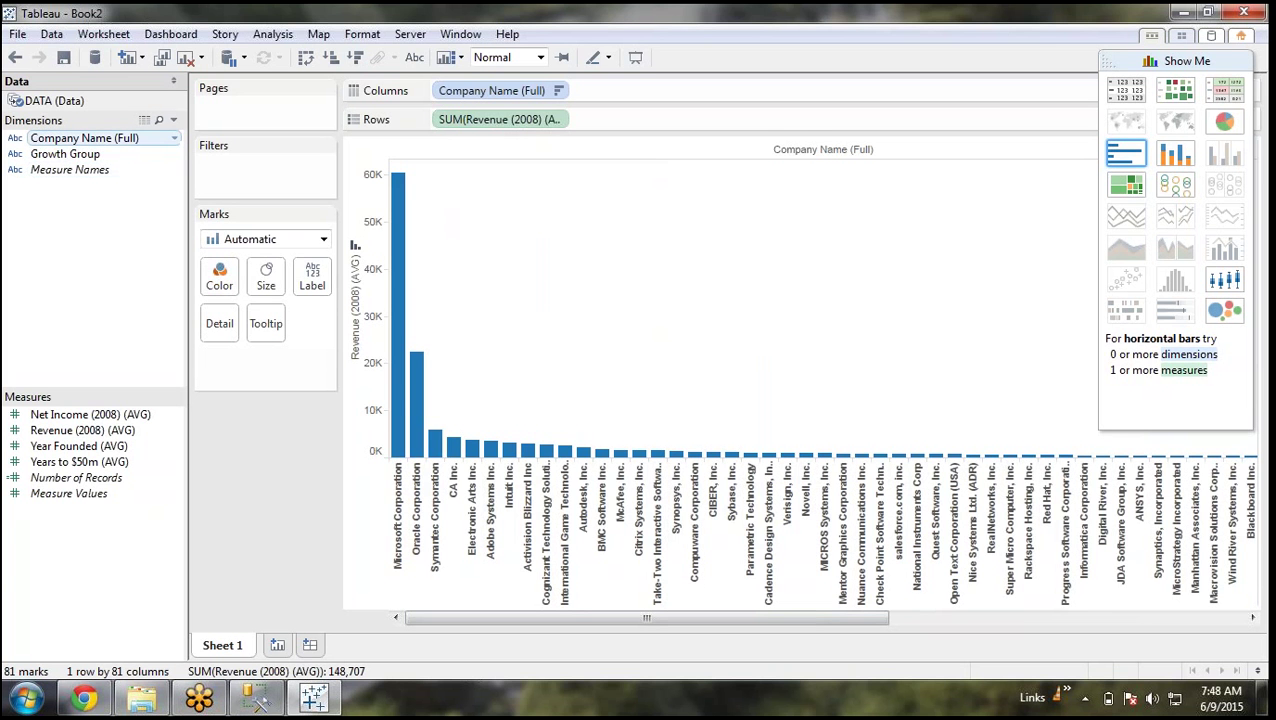
Try coloring the bars by Company Name (Full), and remove that field from the marks
drag(75, 139, 218, 275)
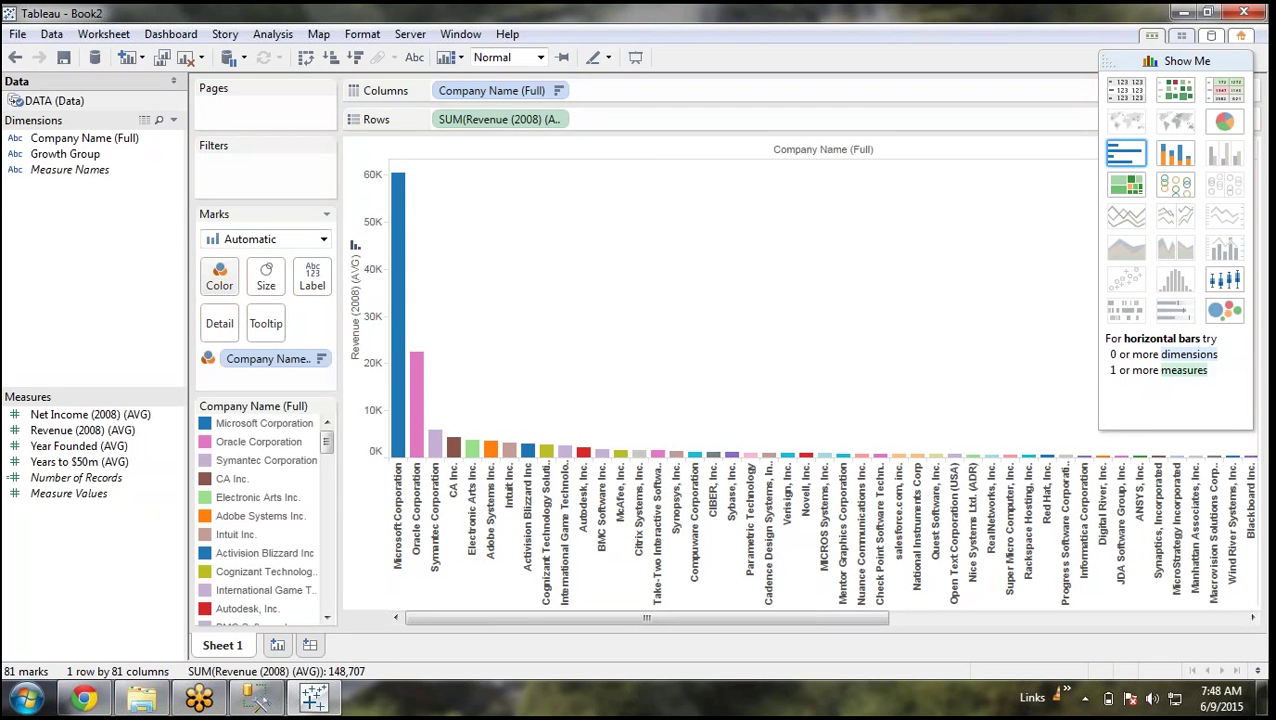
mouse_move(400, 445)
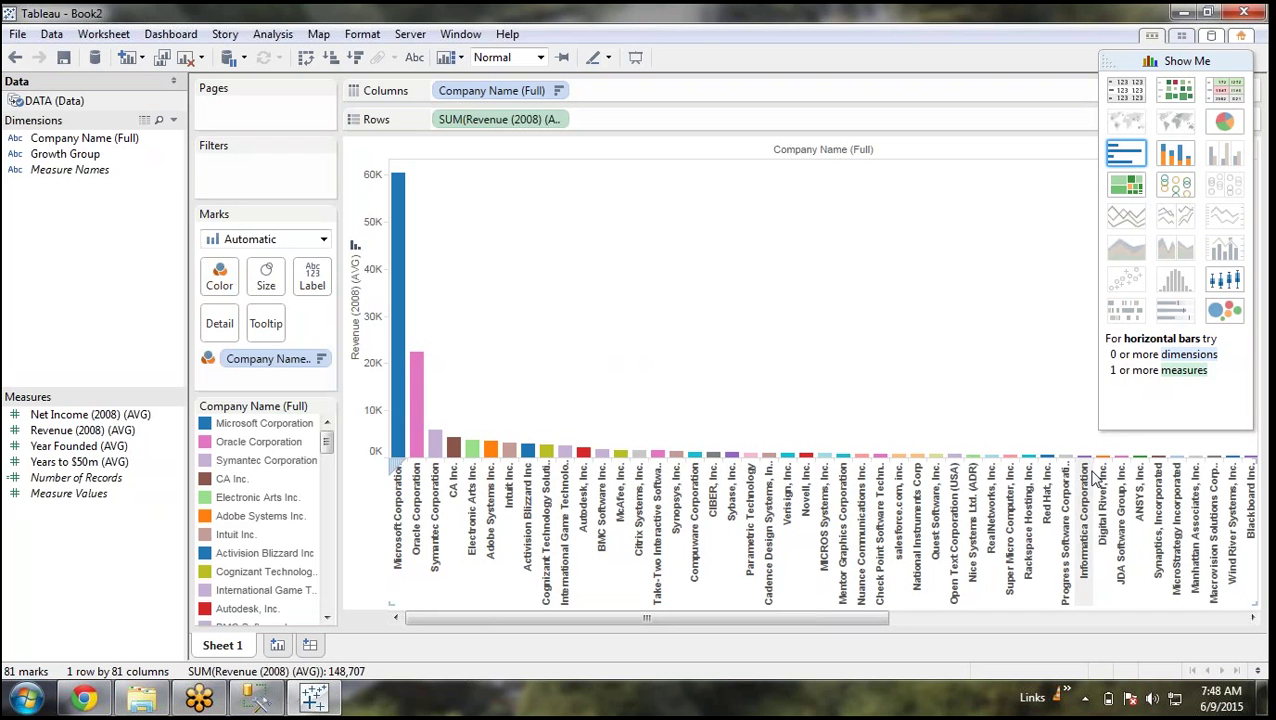
right_click(291, 362)
click(336, 608)
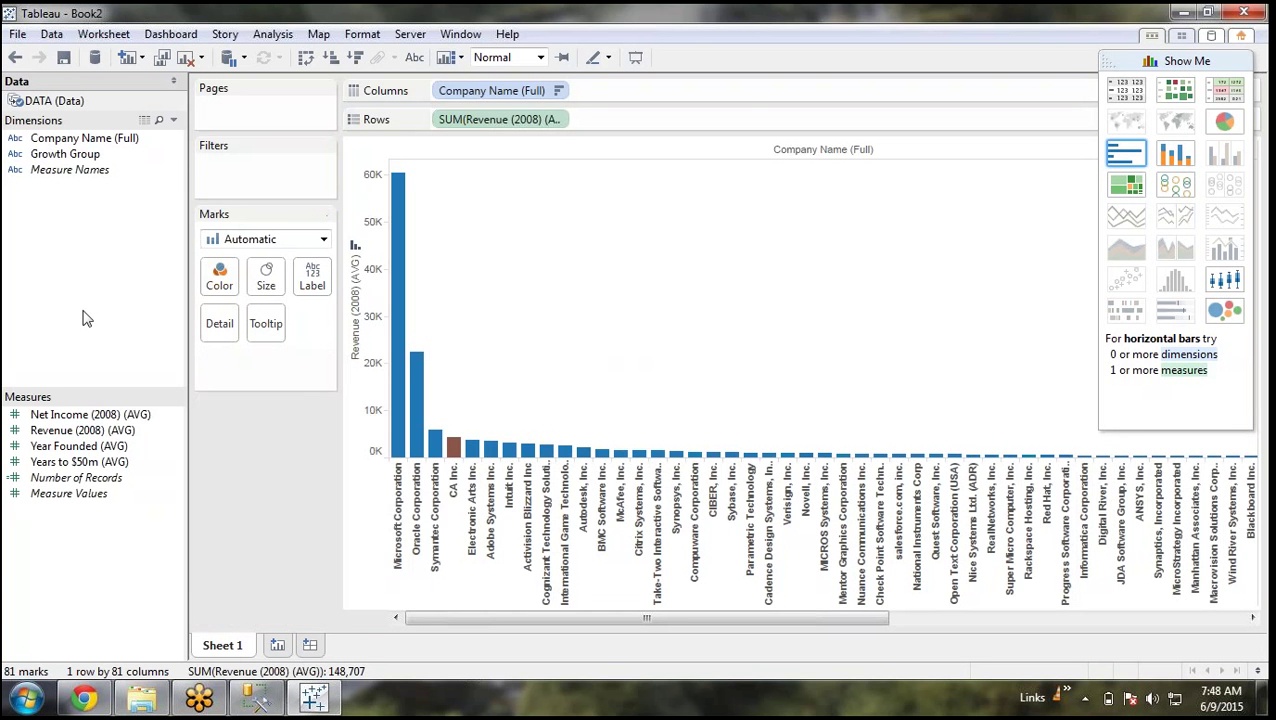
Color the revenue bars by Growth Group and inspect individual companies' bars
drag(84, 160, 219, 280)
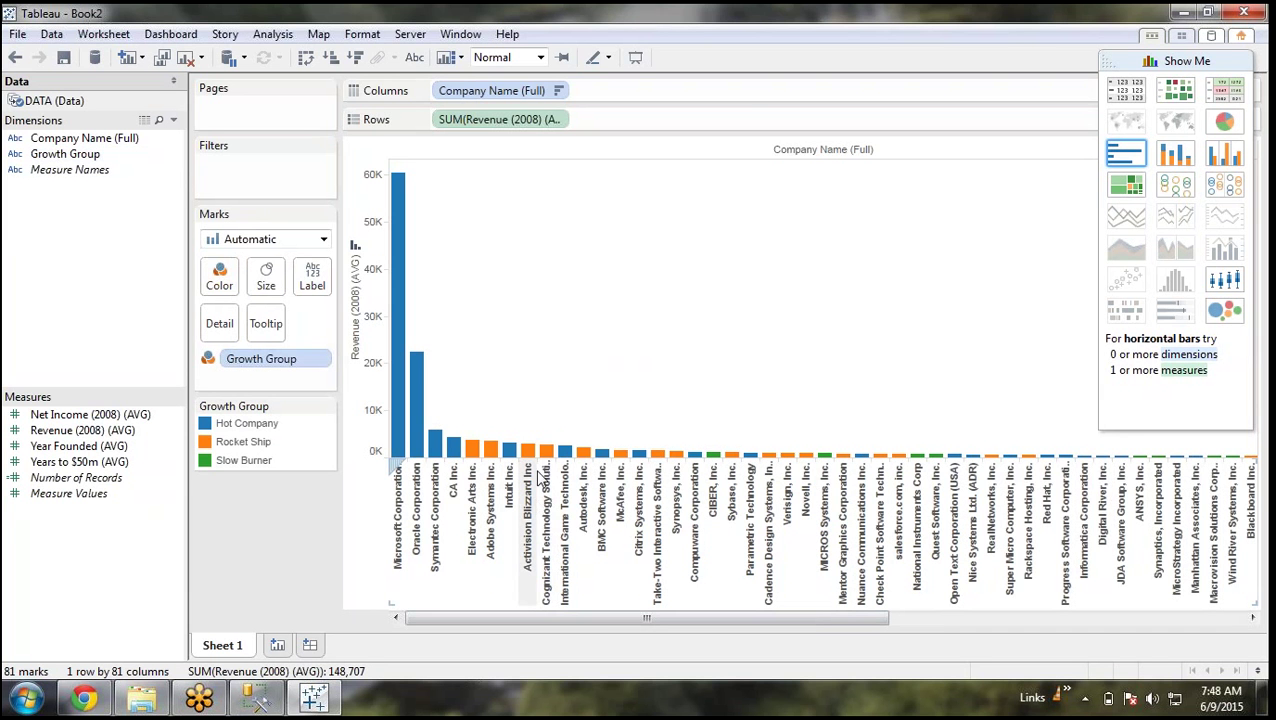
mouse_move(541, 455)
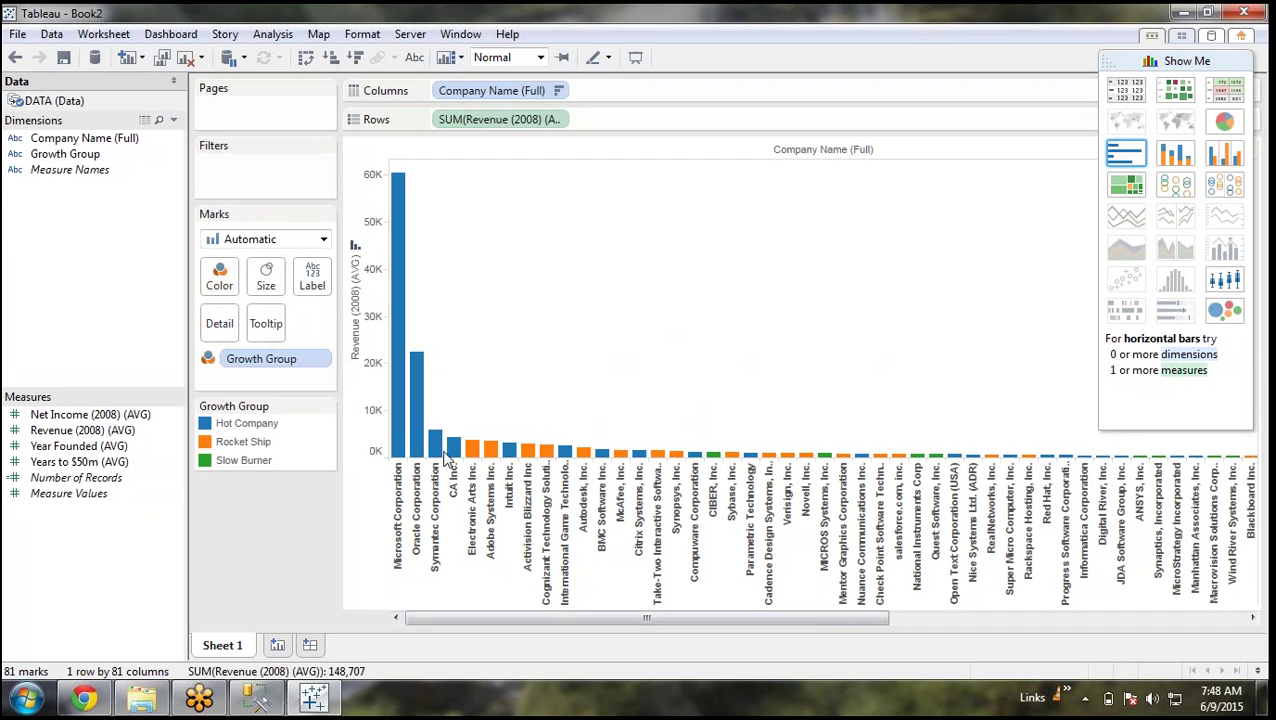
mouse_move(623, 458)
Add a blank dashboard and a second worksheet to the workbook
click(311, 645)
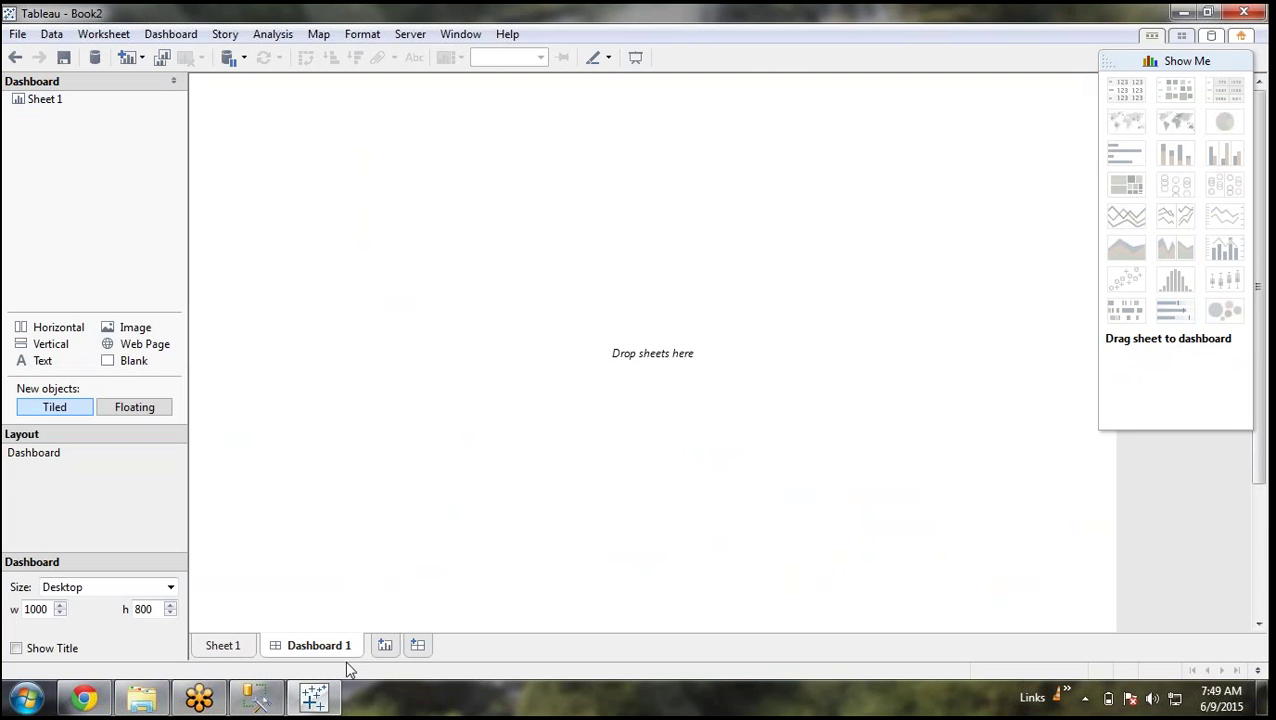
click(385, 648)
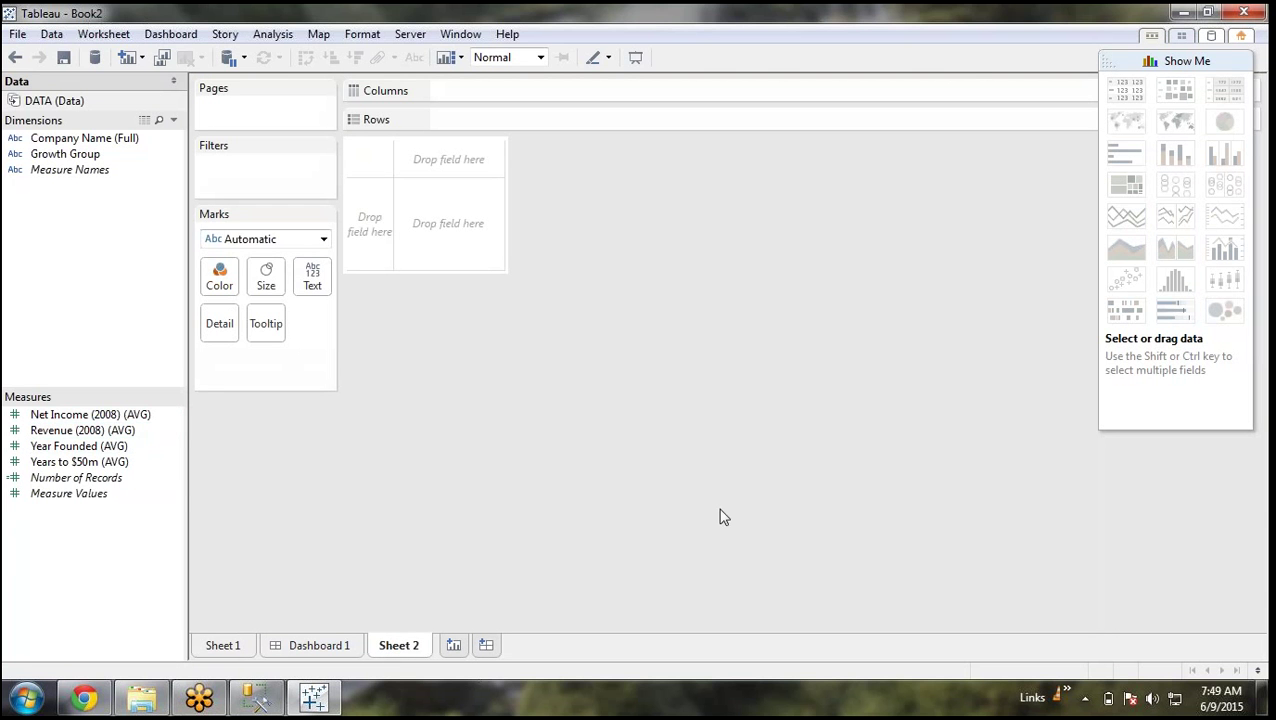
Build a packed bubbles chart of Net Income (2008) by Growth Group on Sheet 2
click(57, 155)
drag(57, 155, 470, 240)
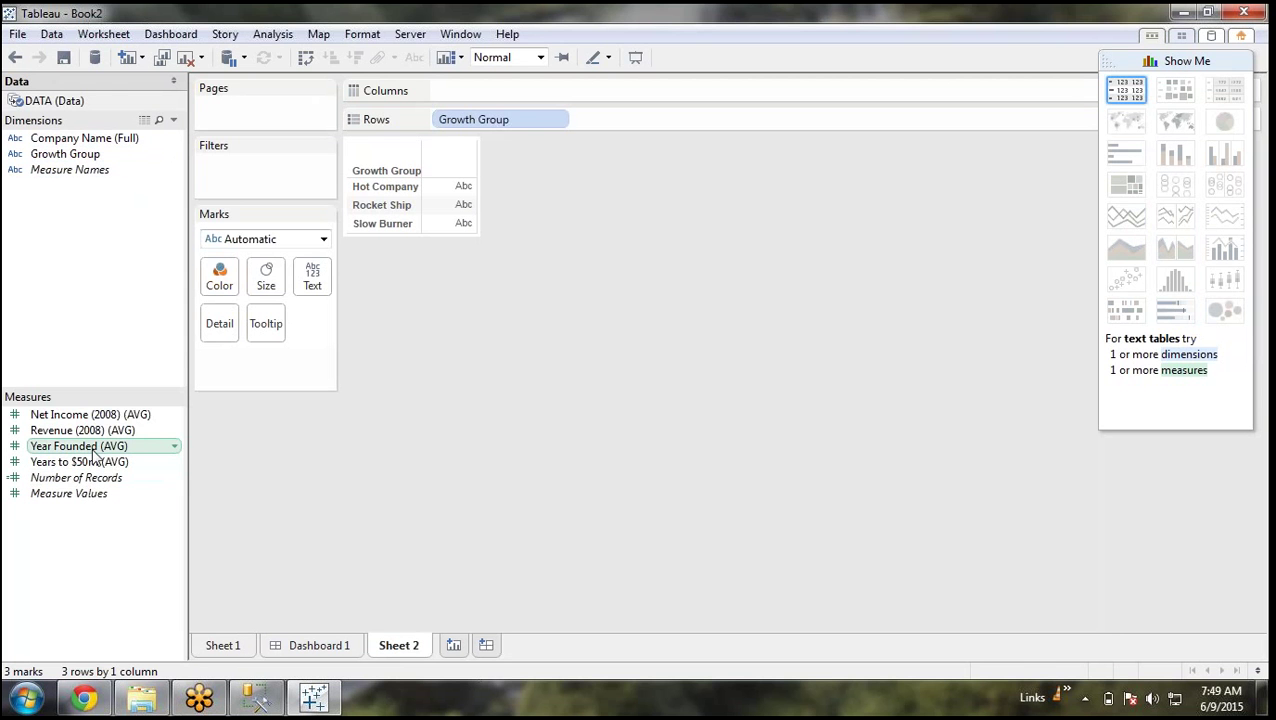
drag(90, 414, 450, 366)
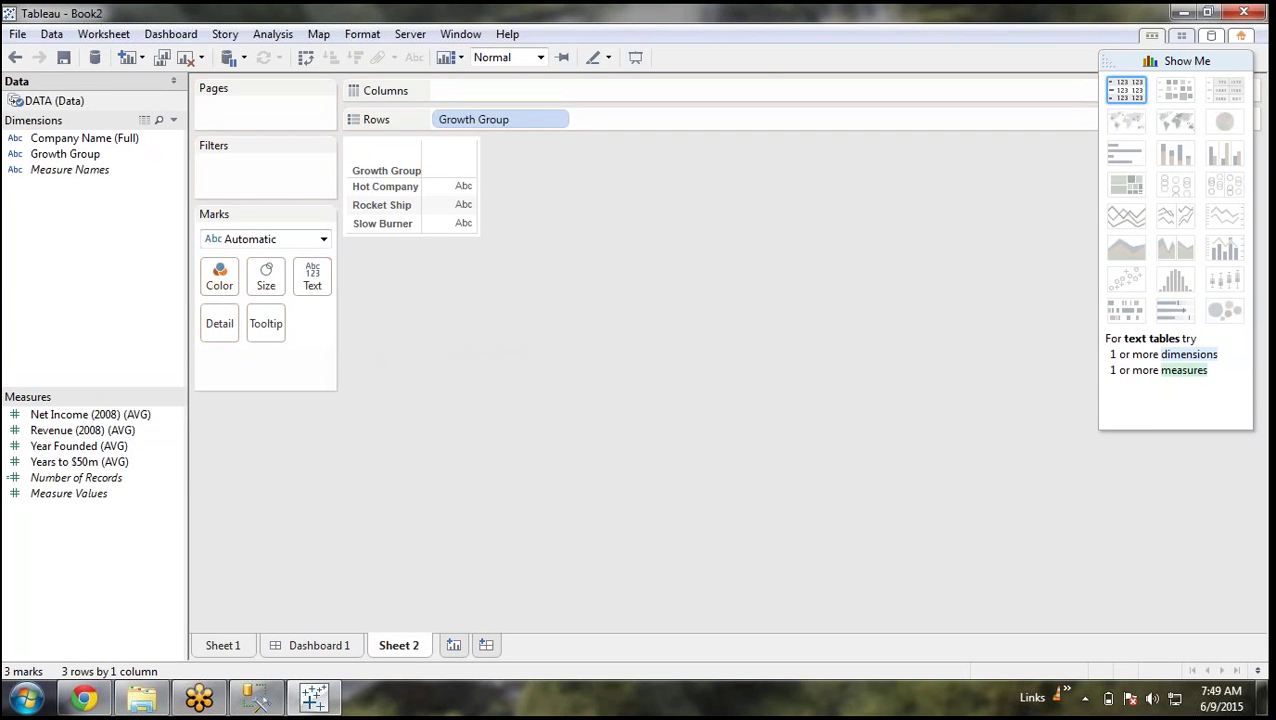
double_click(95, 414)
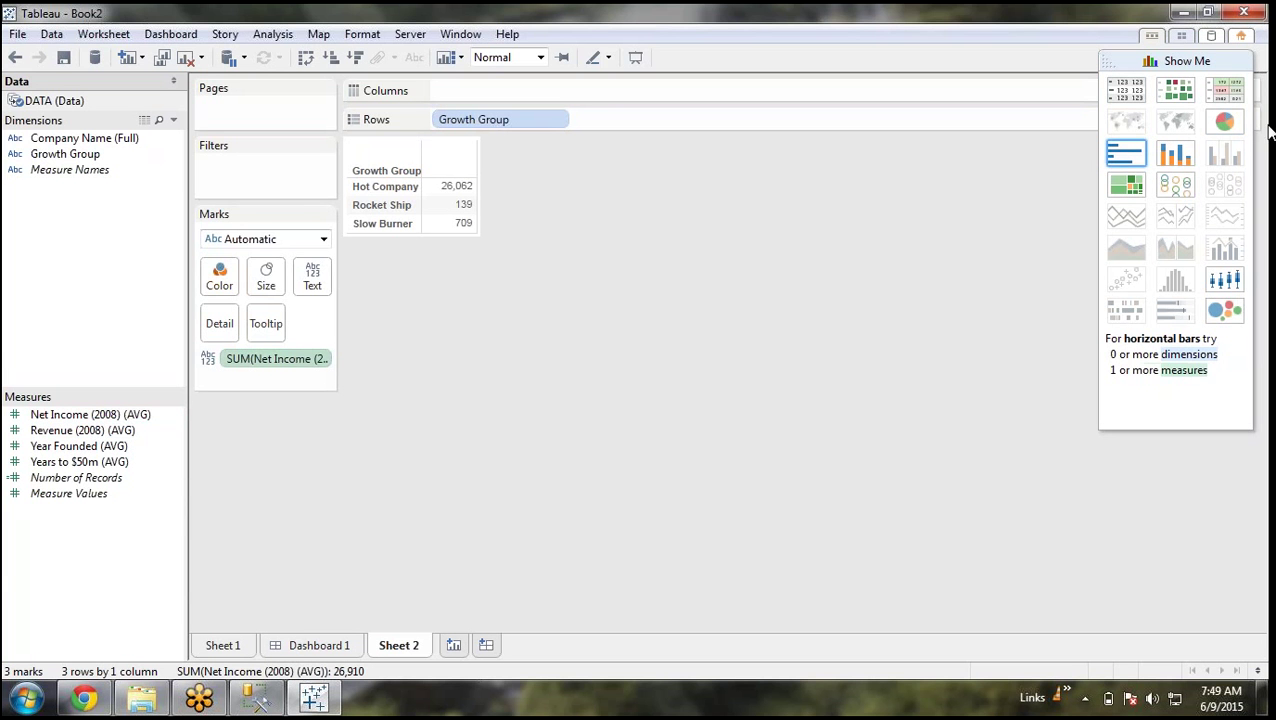
click(1236, 312)
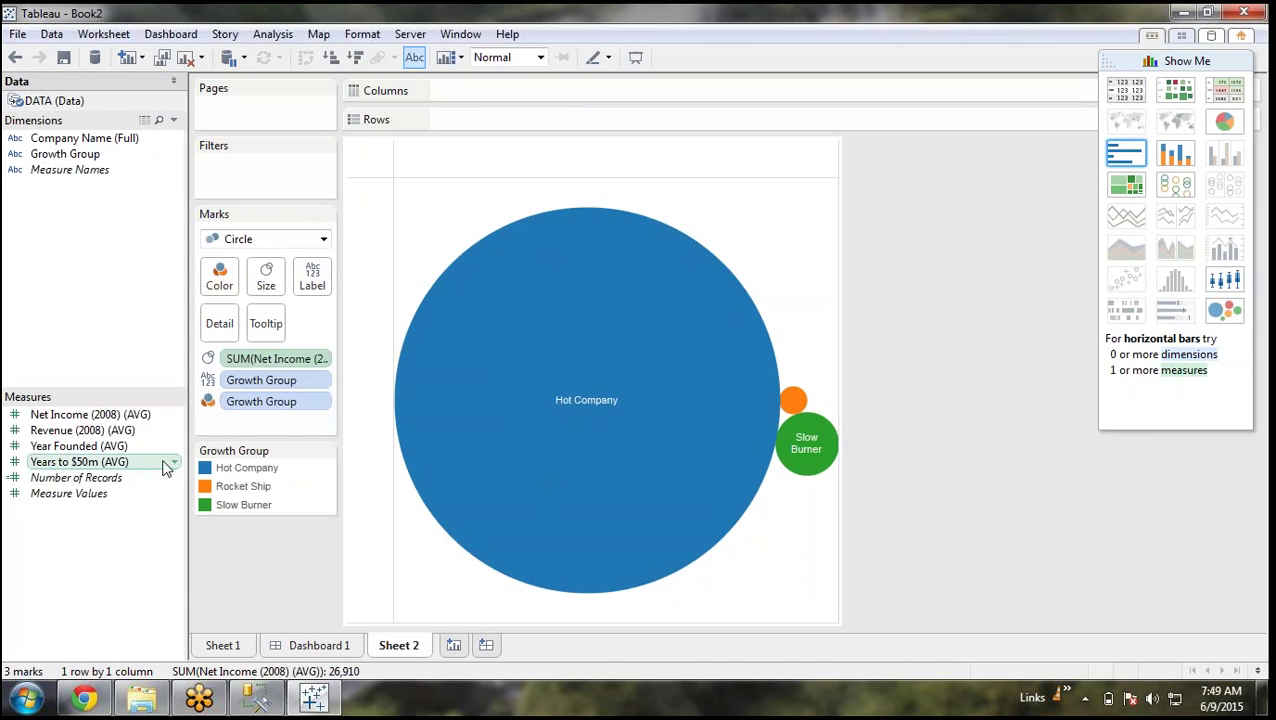
Remove the Growth Group coloring from the bubbles and color them by Growth Group again
drag(265, 410, 313, 278)
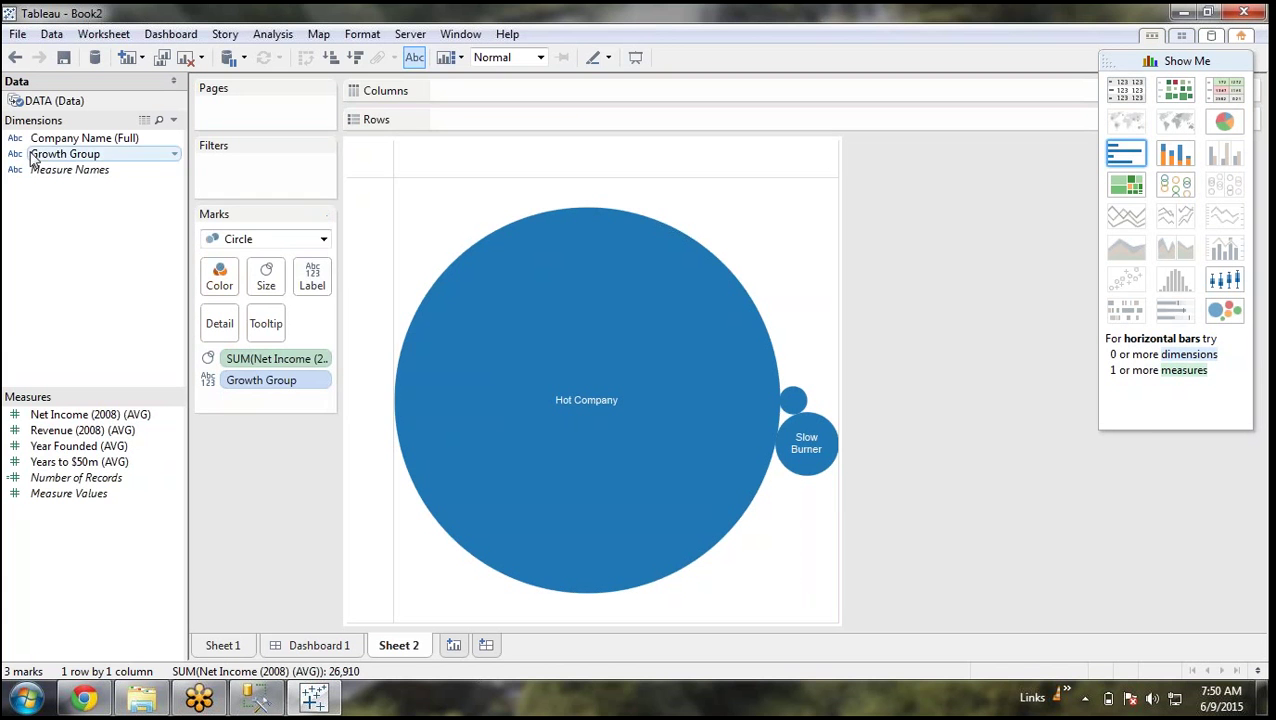
drag(40, 155, 310, 285)
drag(60, 154, 219, 278)
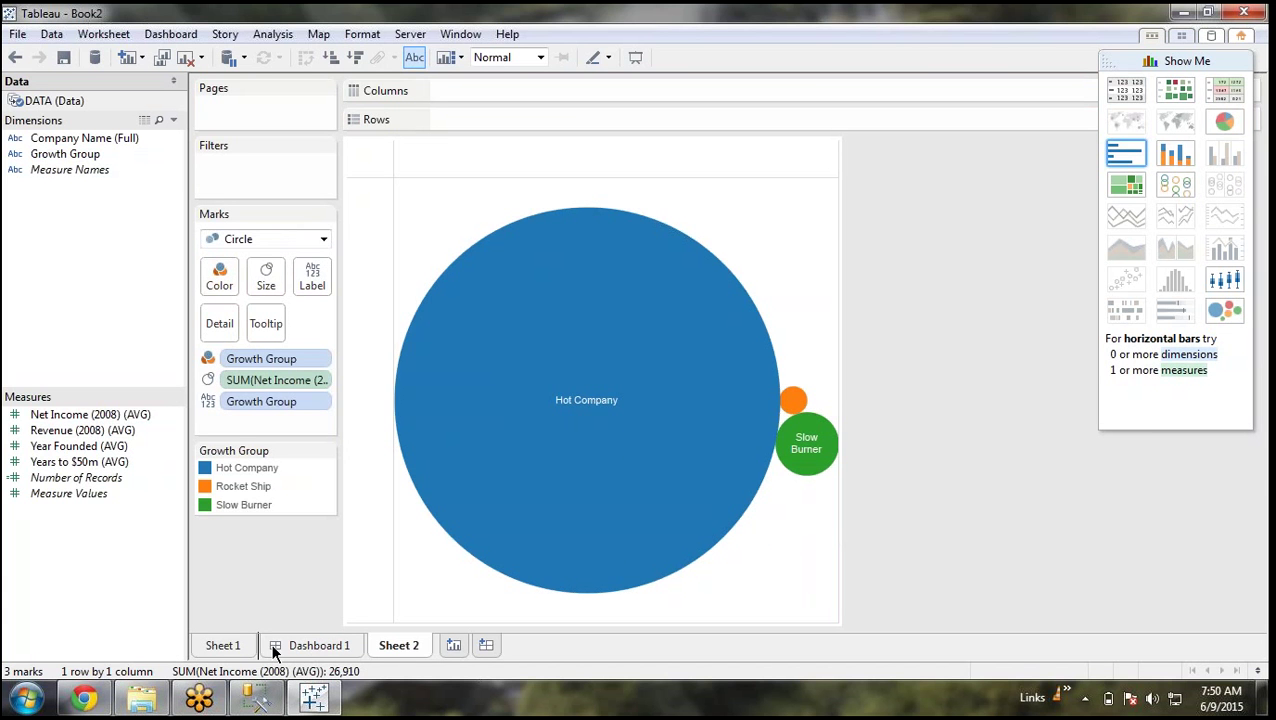
Reorder the tabs so Dashboard 1 follows Sheet 2, and review the charts on both worksheets
drag(275, 651, 252, 654)
click(222, 650)
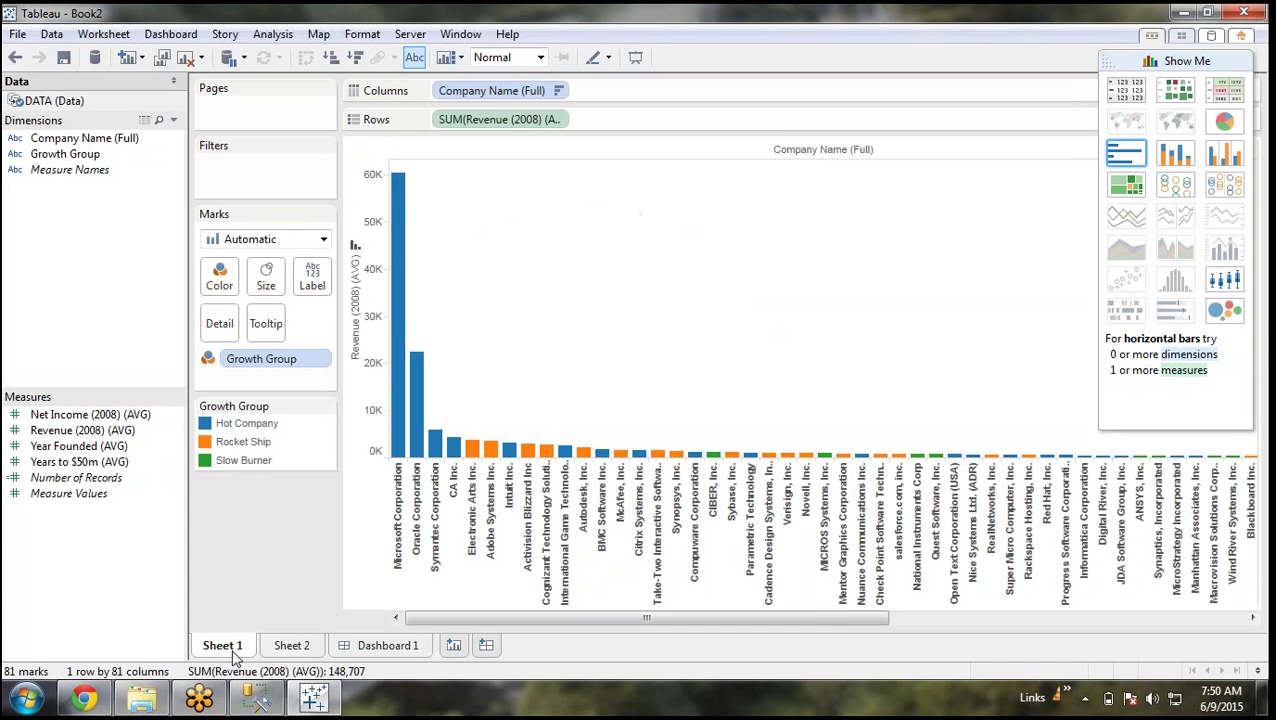
click(272, 652)
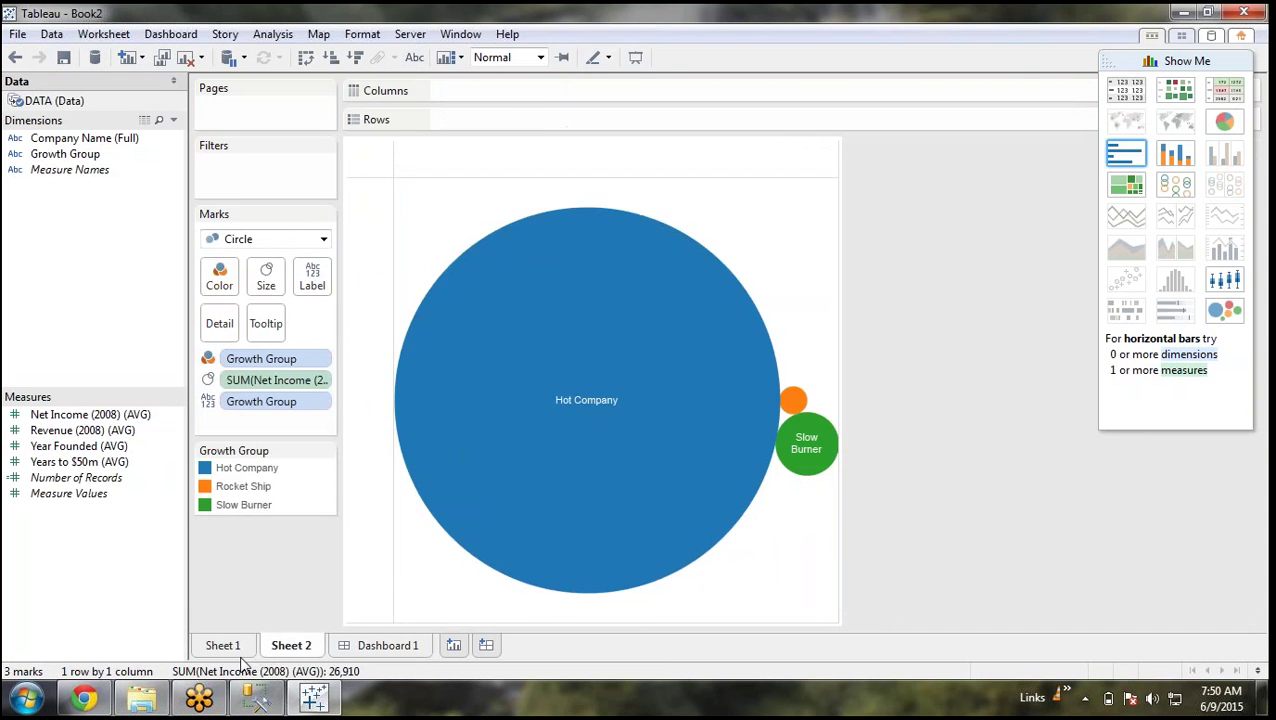
click(244, 655)
click(300, 650)
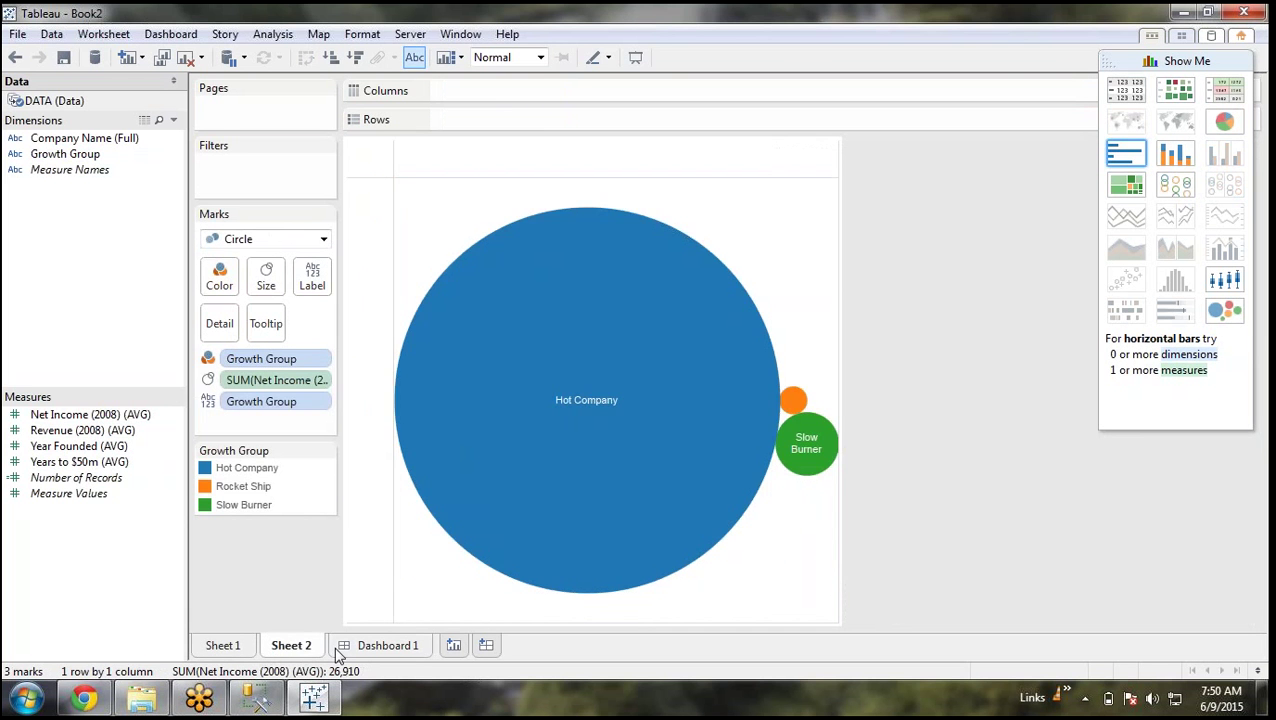
click(238, 652)
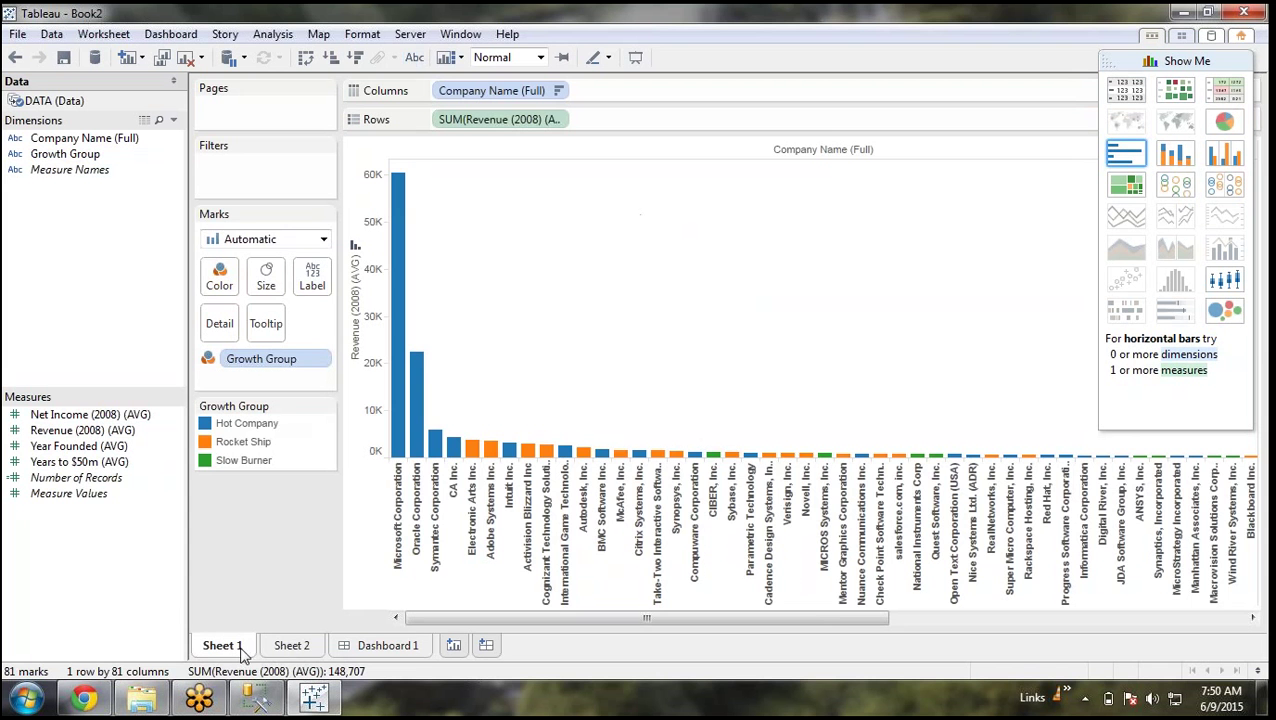
drag(522, 617, 457, 637)
Add Sheet 1 to Dashboard 1 and place Sheet 2 below it
click(388, 646)
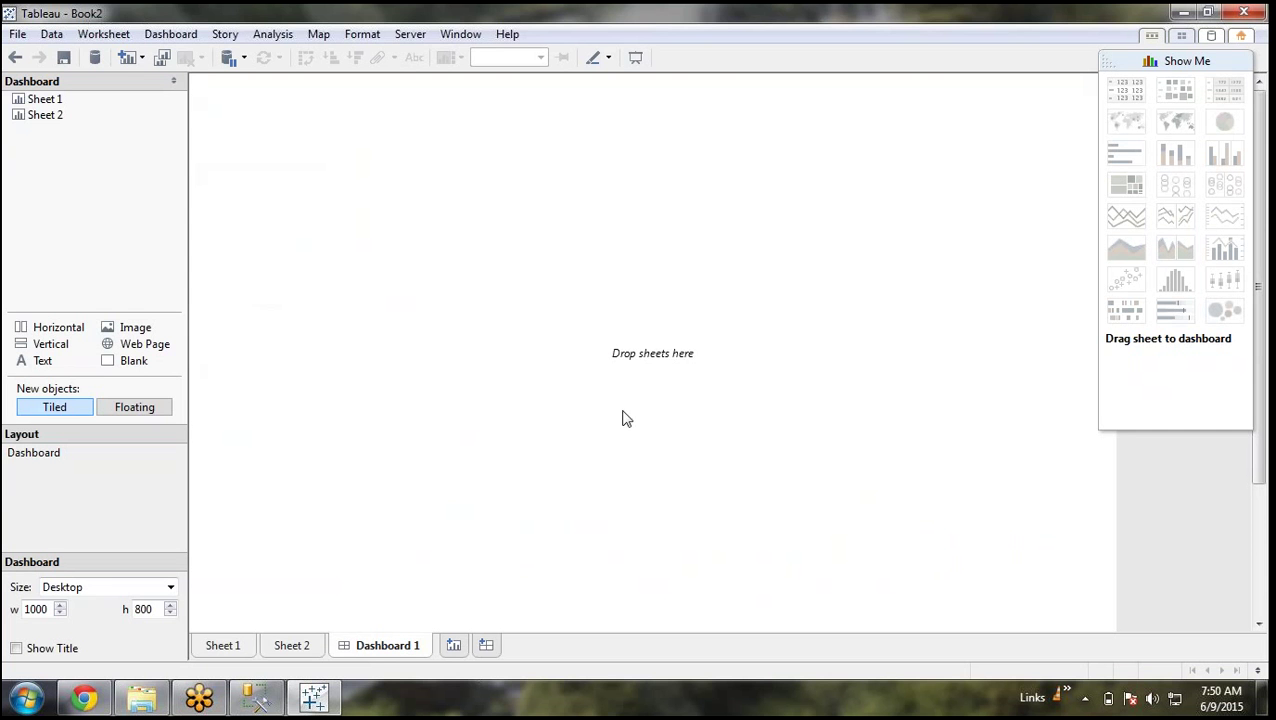
drag(52, 100, 510, 168)
click(54, 117)
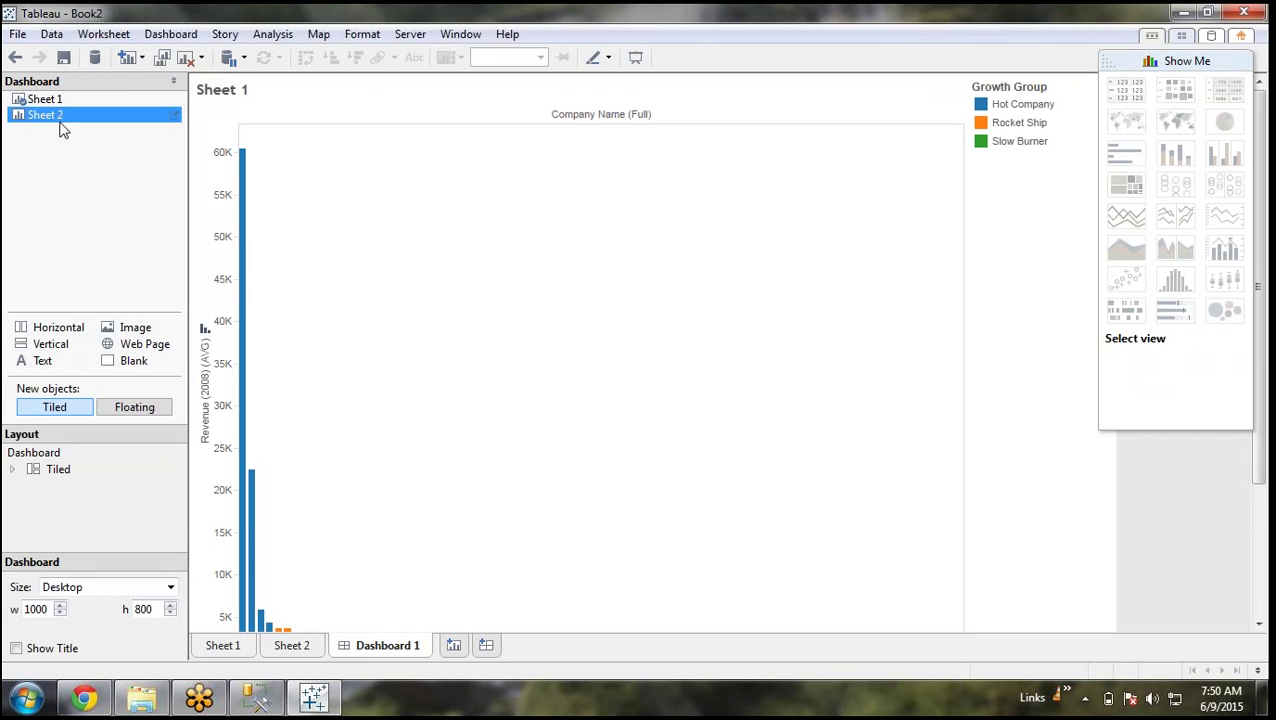
drag(62, 128, 645, 638)
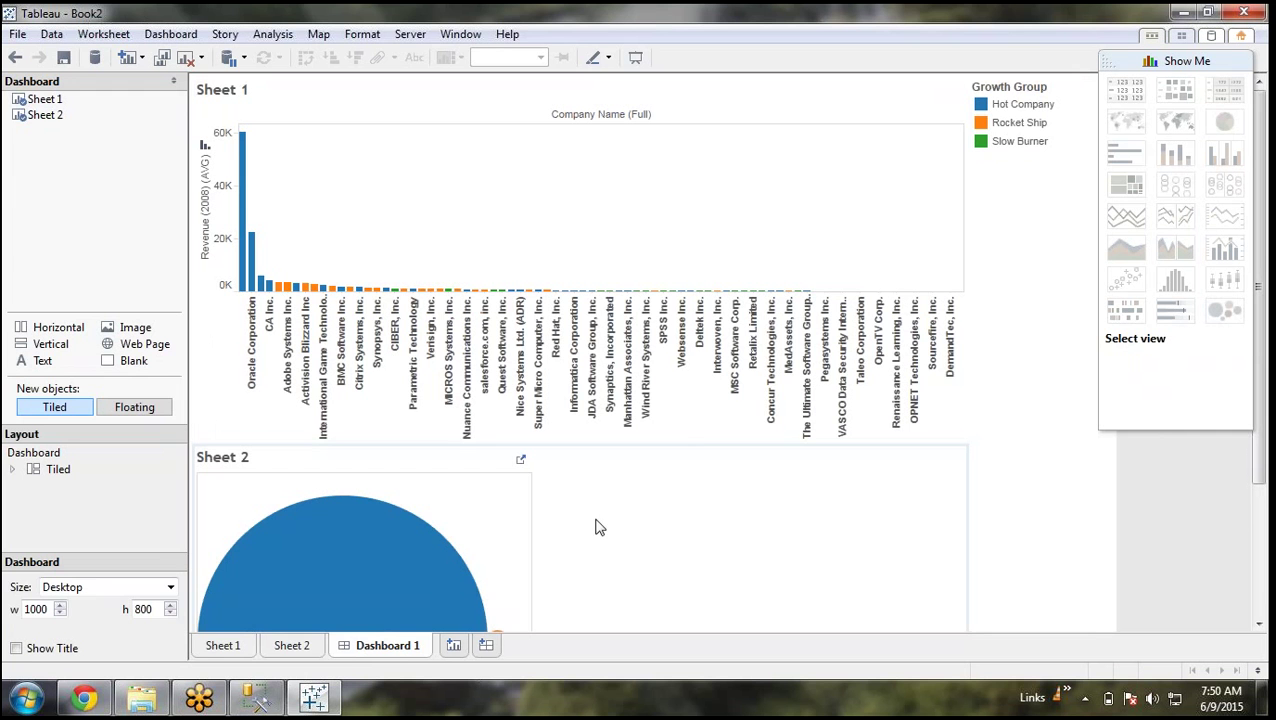
Move the Sheet 2 bubble chart to the right of the Sheet 1 bar chart and preview the dashboard in presentation mode
drag(364, 541, 718, 450)
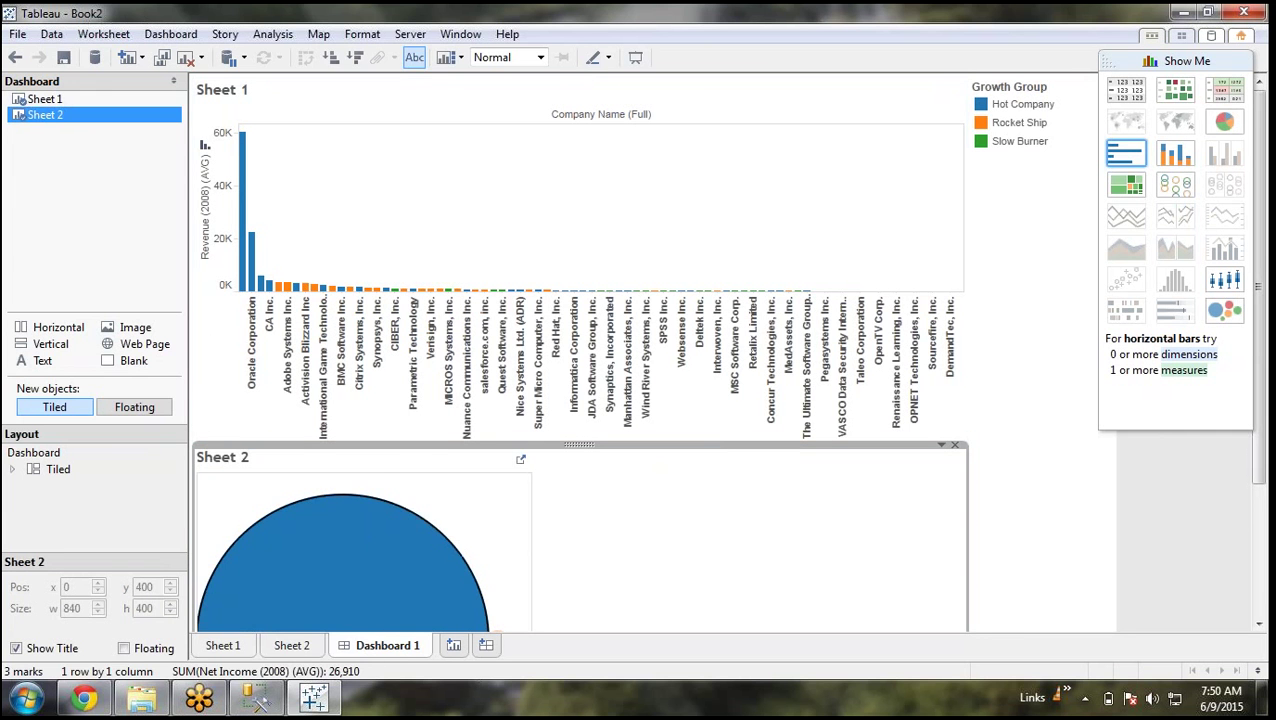
click(374, 472)
click(401, 443)
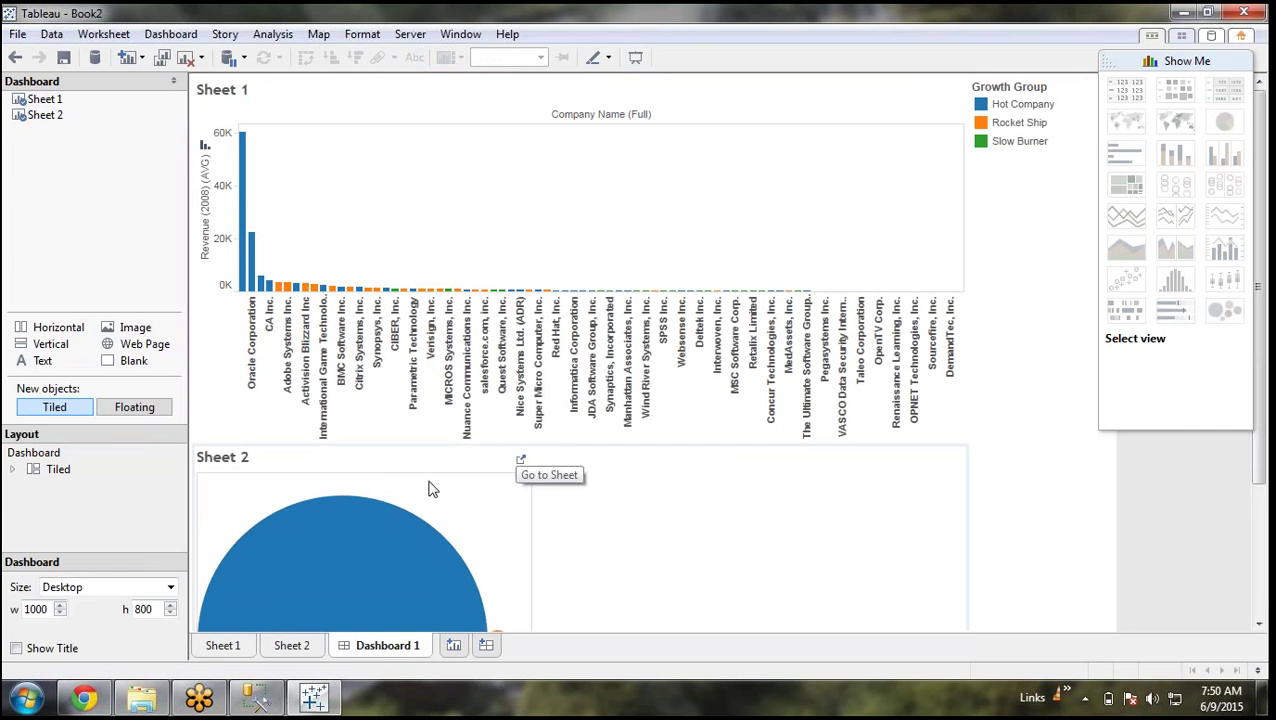
click(428, 488)
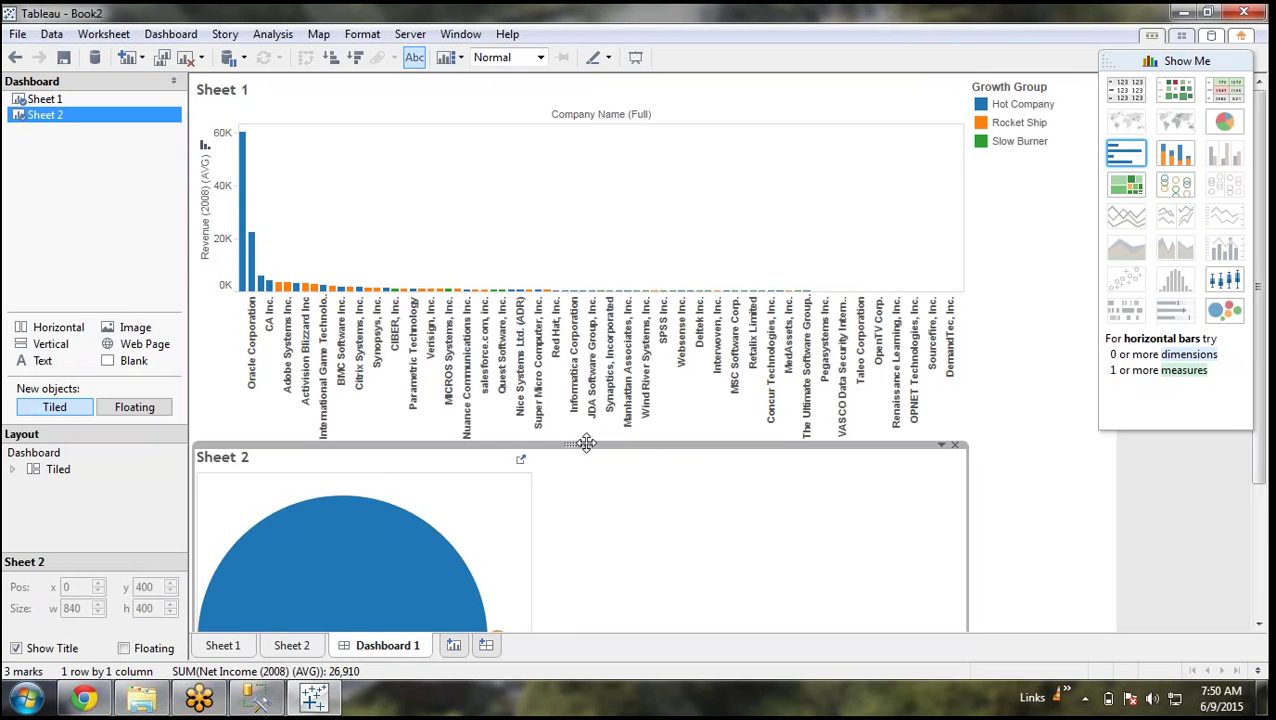
drag(586, 443, 910, 266)
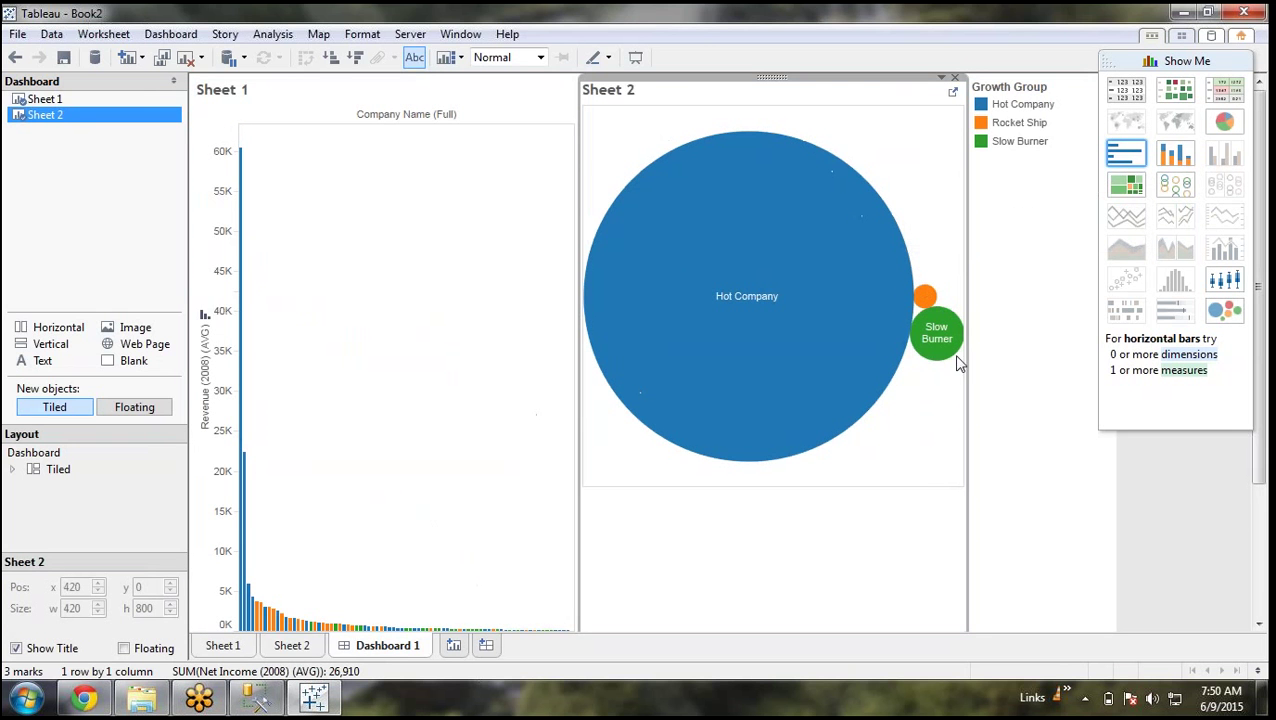
click(634, 60)
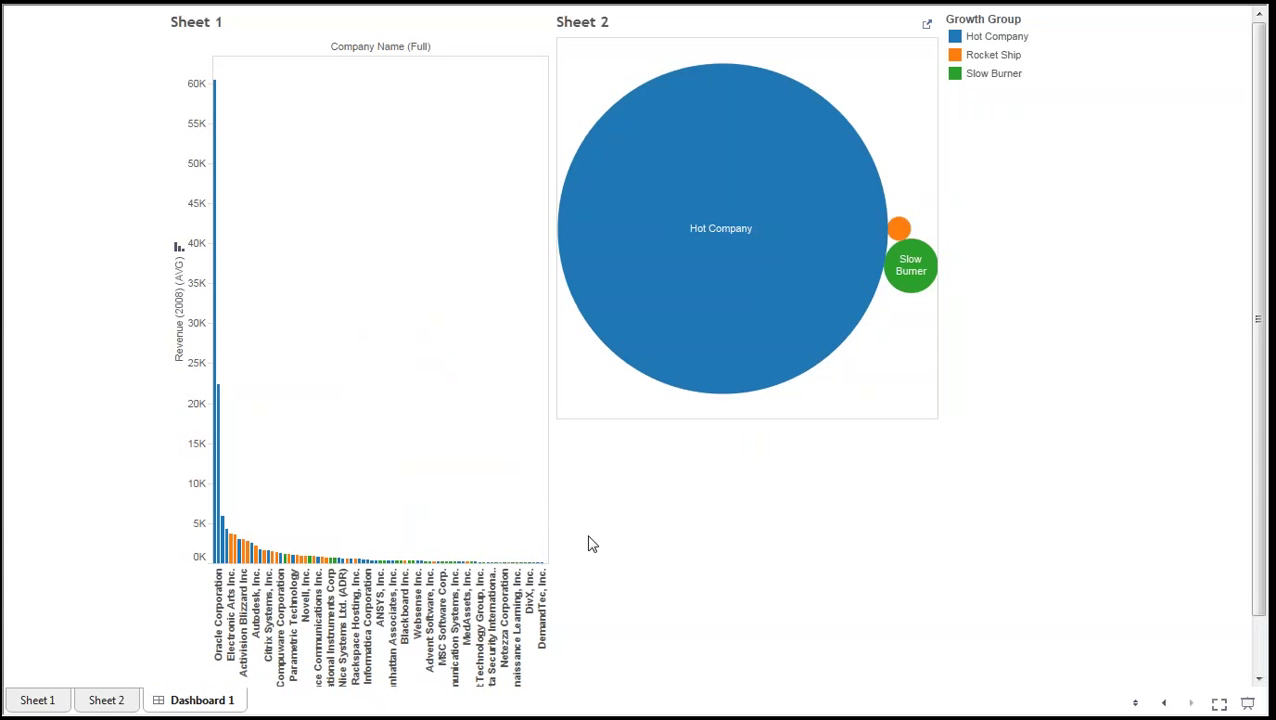
key(Escape)
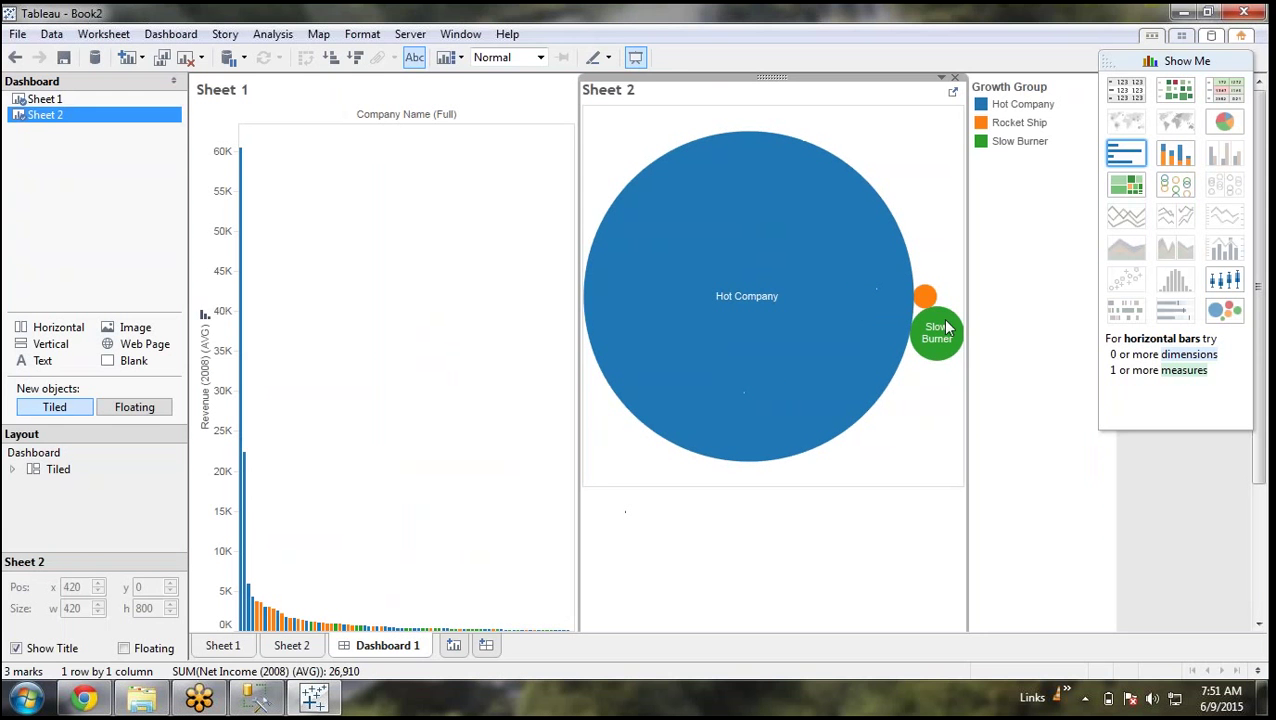
Move the Growth Group legend below the Sheet 2 bubble chart and preview the dashboard in presentation mode
click(1008, 88)
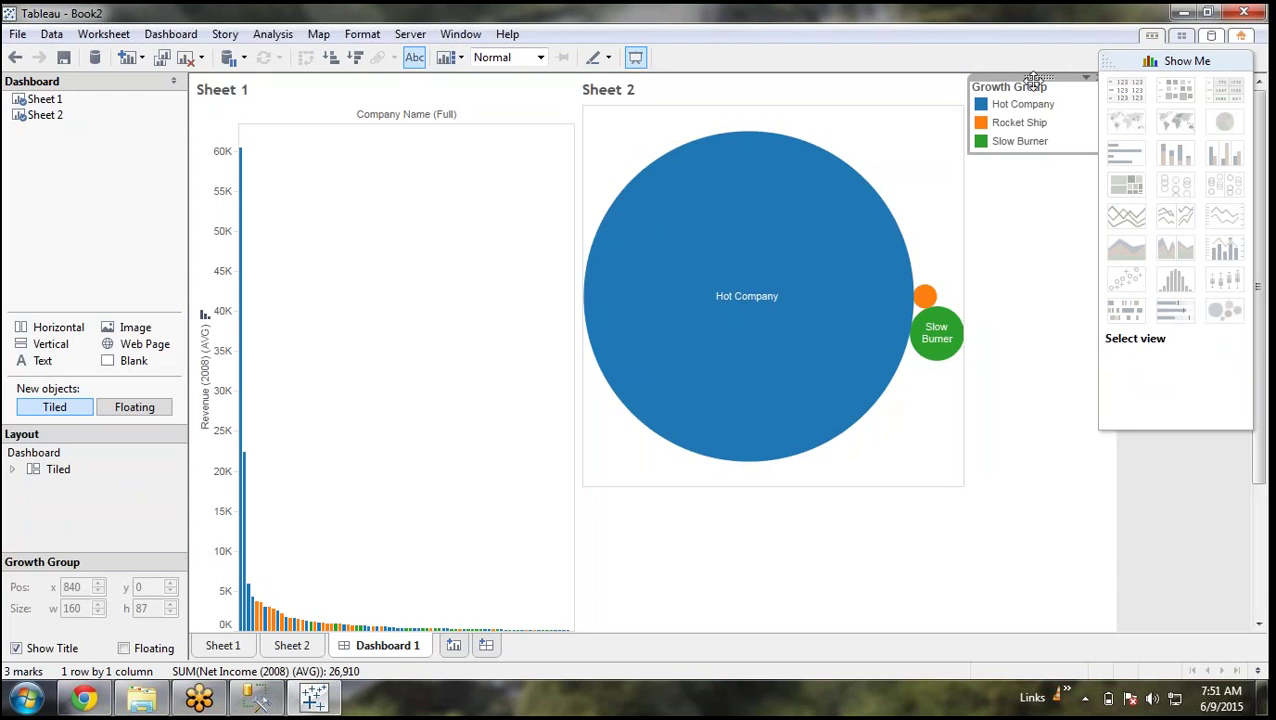
mouse_move(1035, 80)
mouse_down()
mouse_move(1020, 484)
mouse_move(700, 549)
mouse_move(770, 563)
mouse_up()
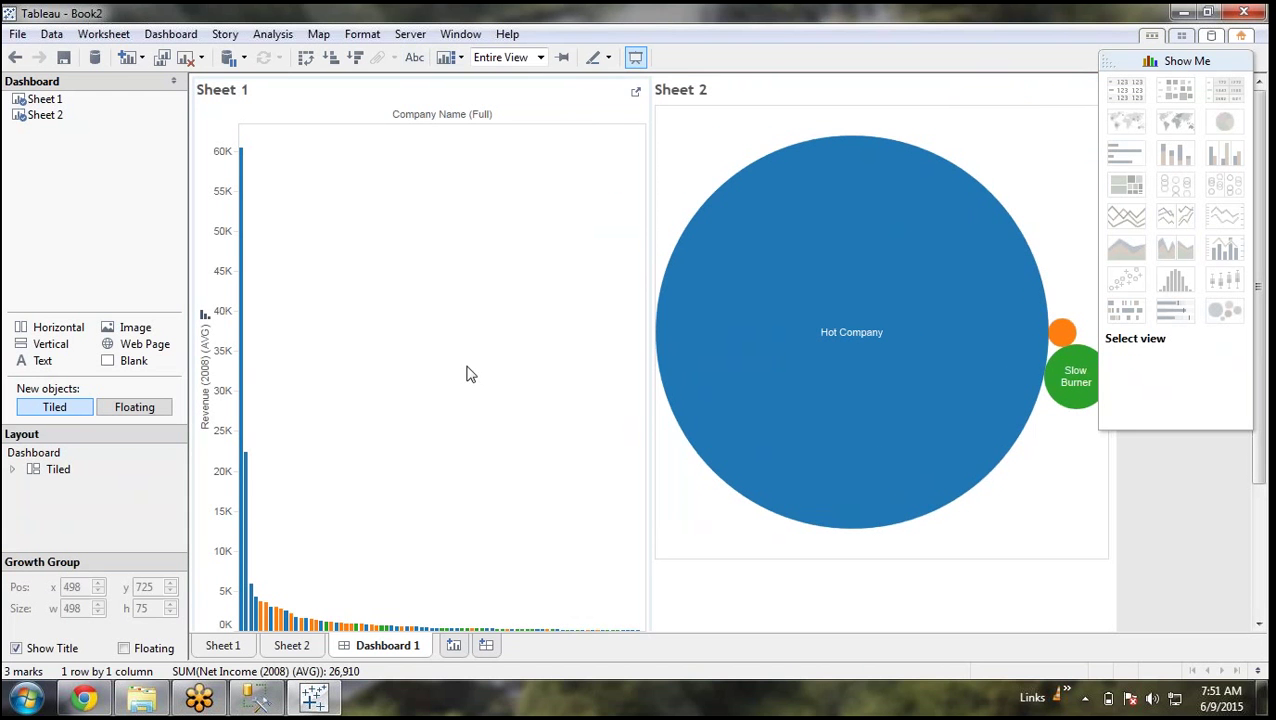
click(636, 57)
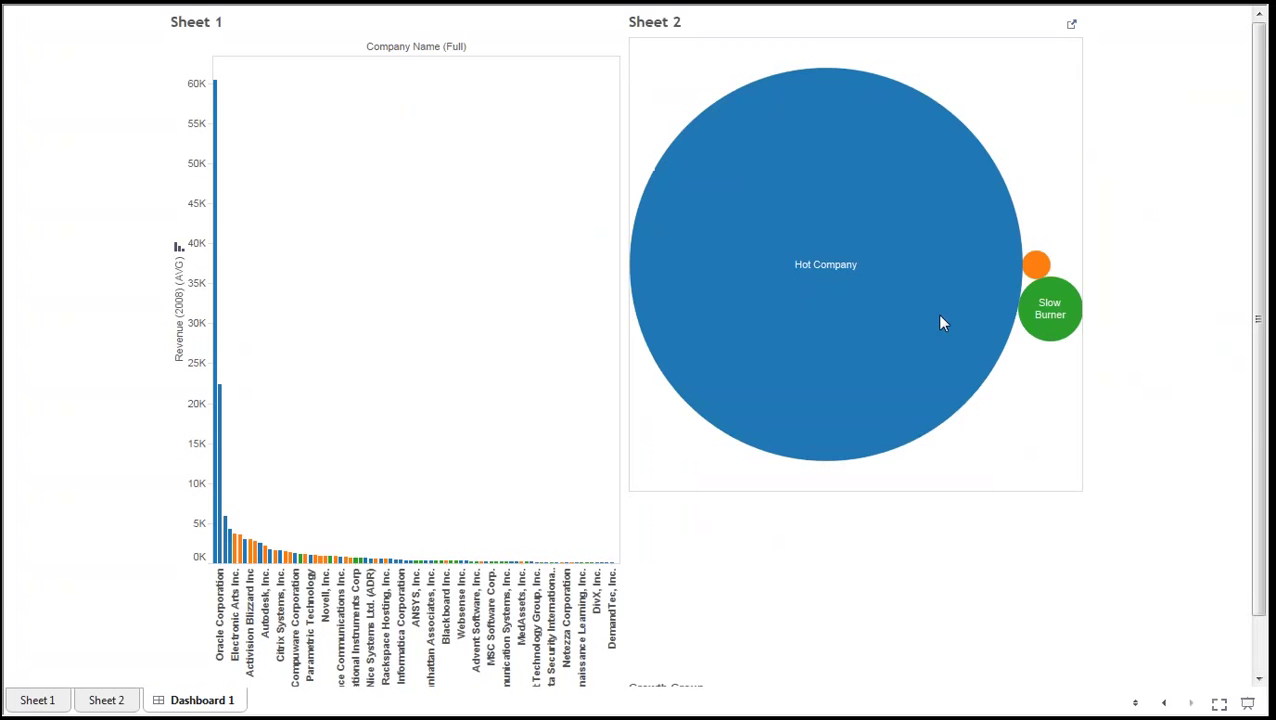
key(Escape)
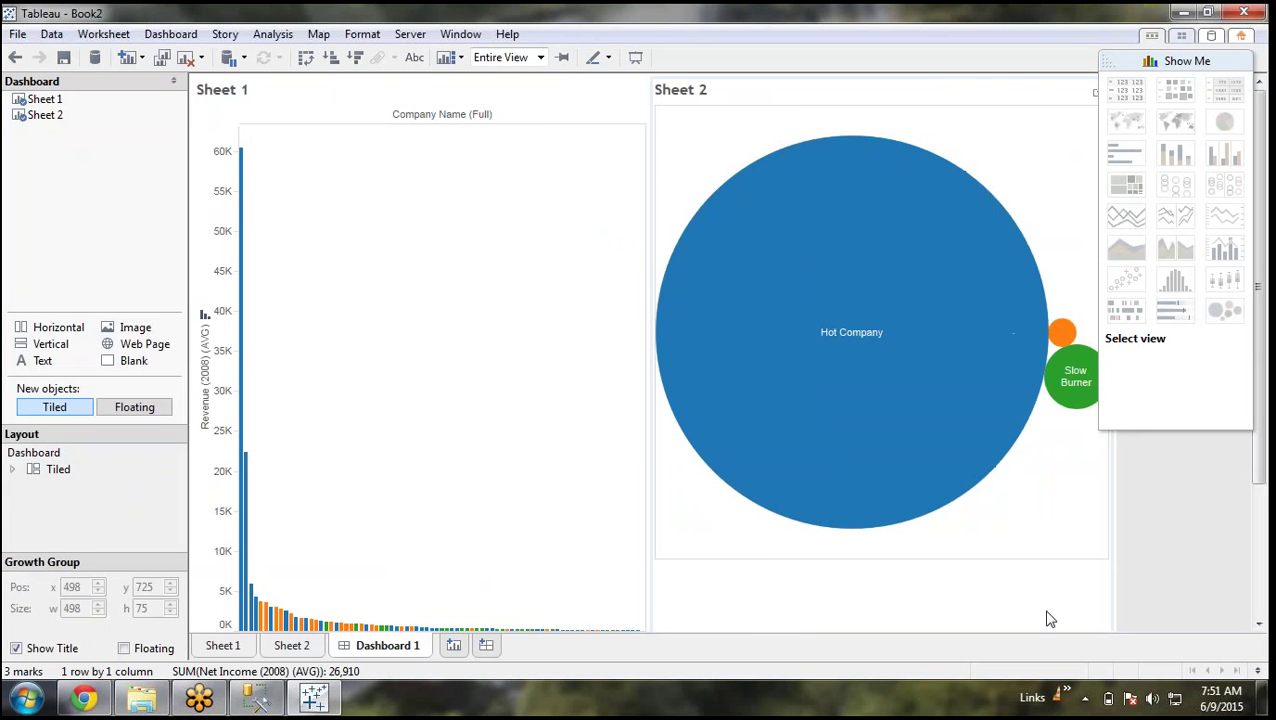
Examine the dashboard in presentation mode, including the Growth Group legend and individual bubbles and bars
click(1259, 623)
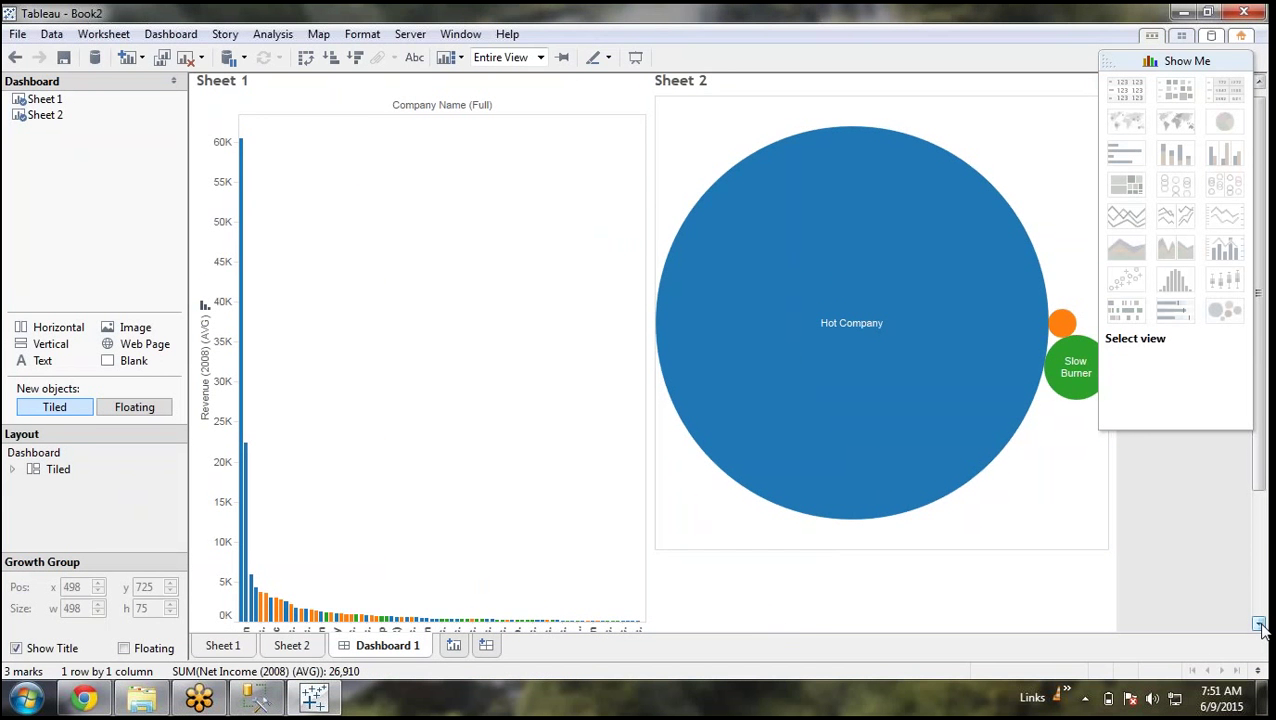
click(1260, 624)
click(926, 532)
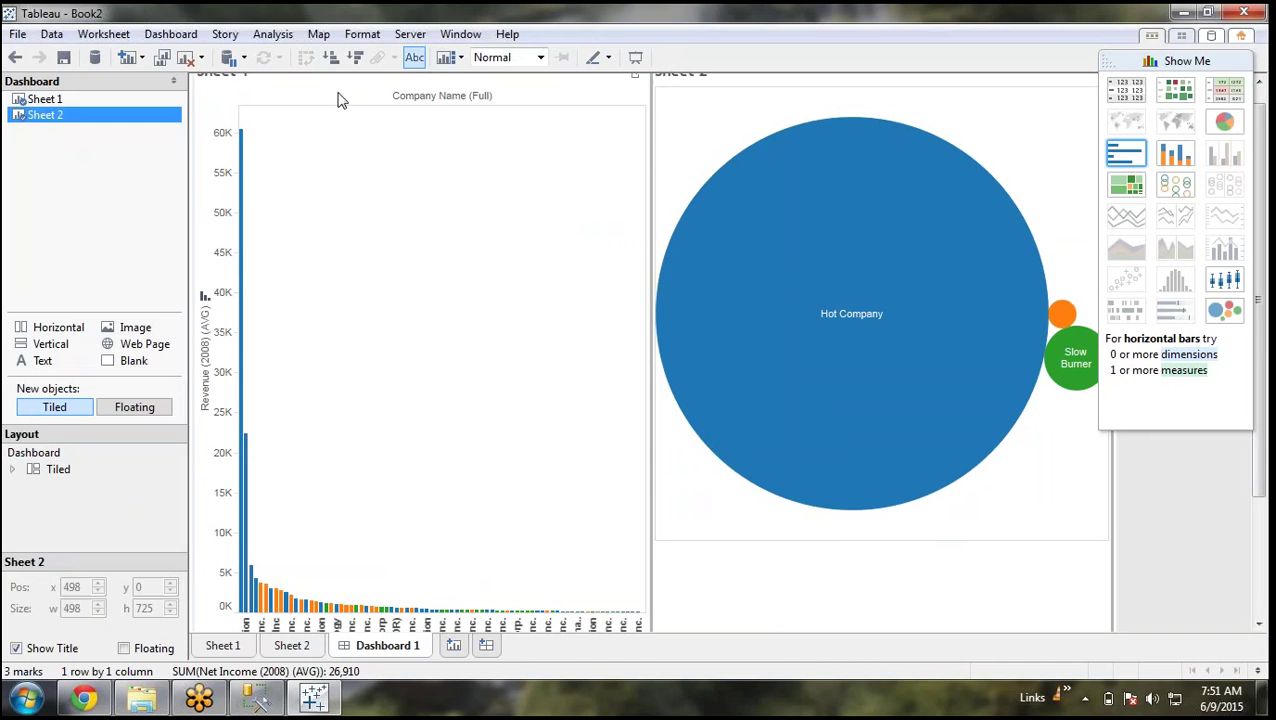
click(635, 57)
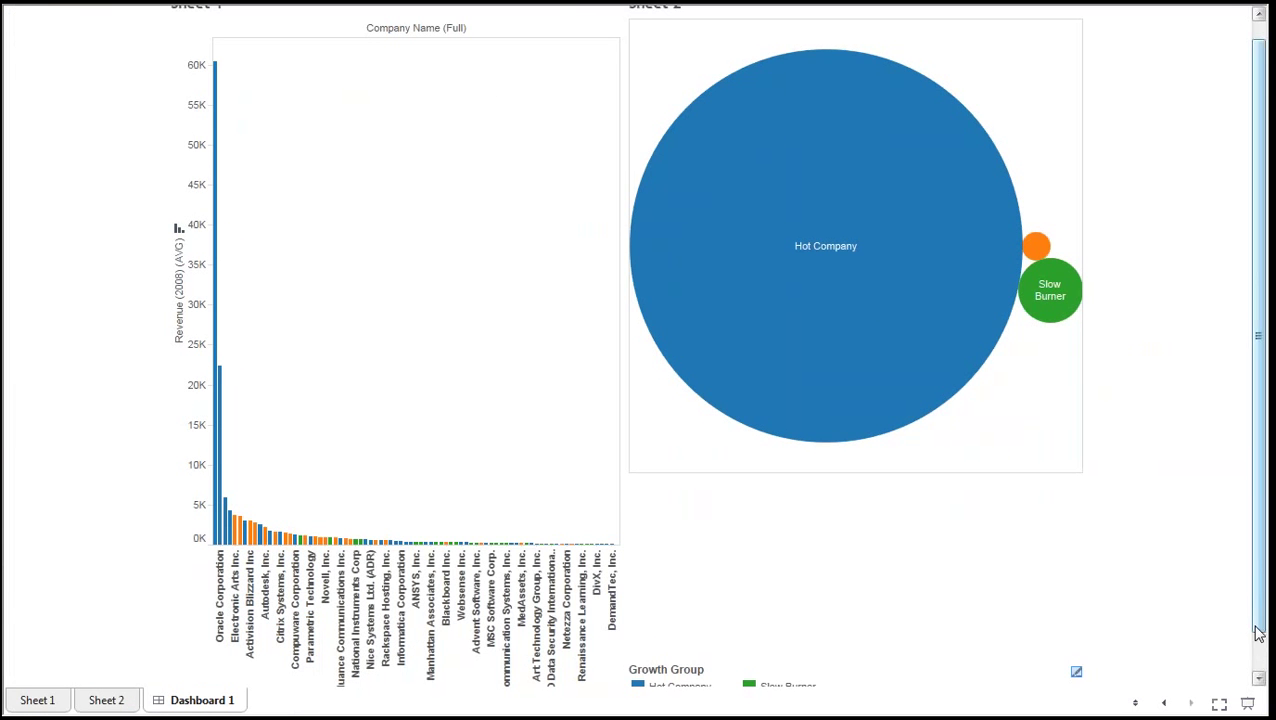
drag(1258, 632, 1258, 685)
scroll(683, 207, up, 2)
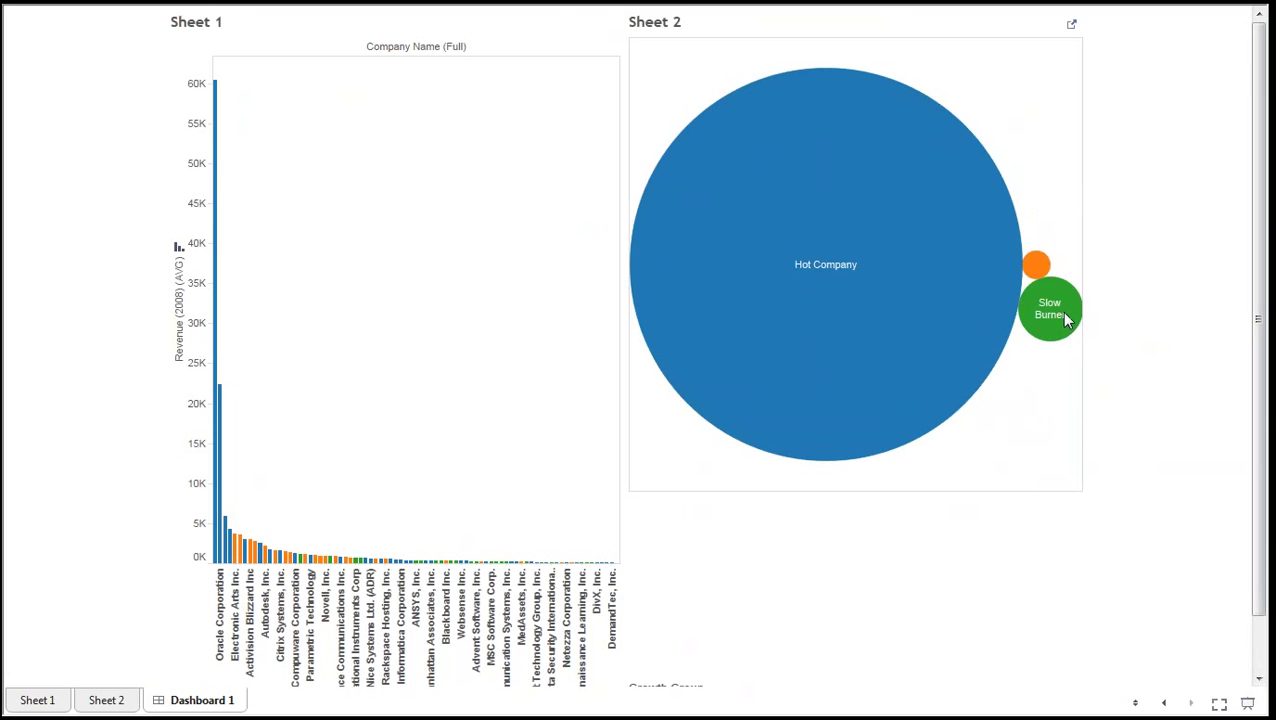
mouse_move(1066, 318)
mouse_move(212, 371)
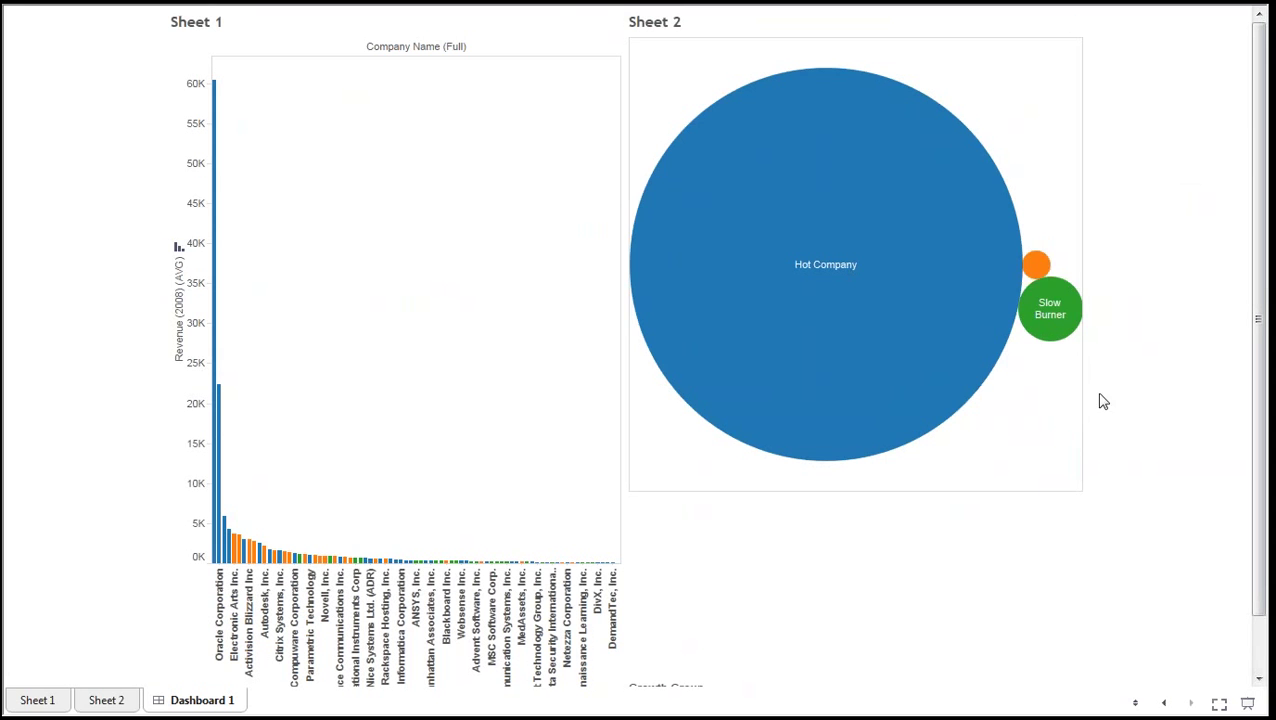
click(852, 345)
click(852, 345)
mouse_move(231, 550)
key(Escape)
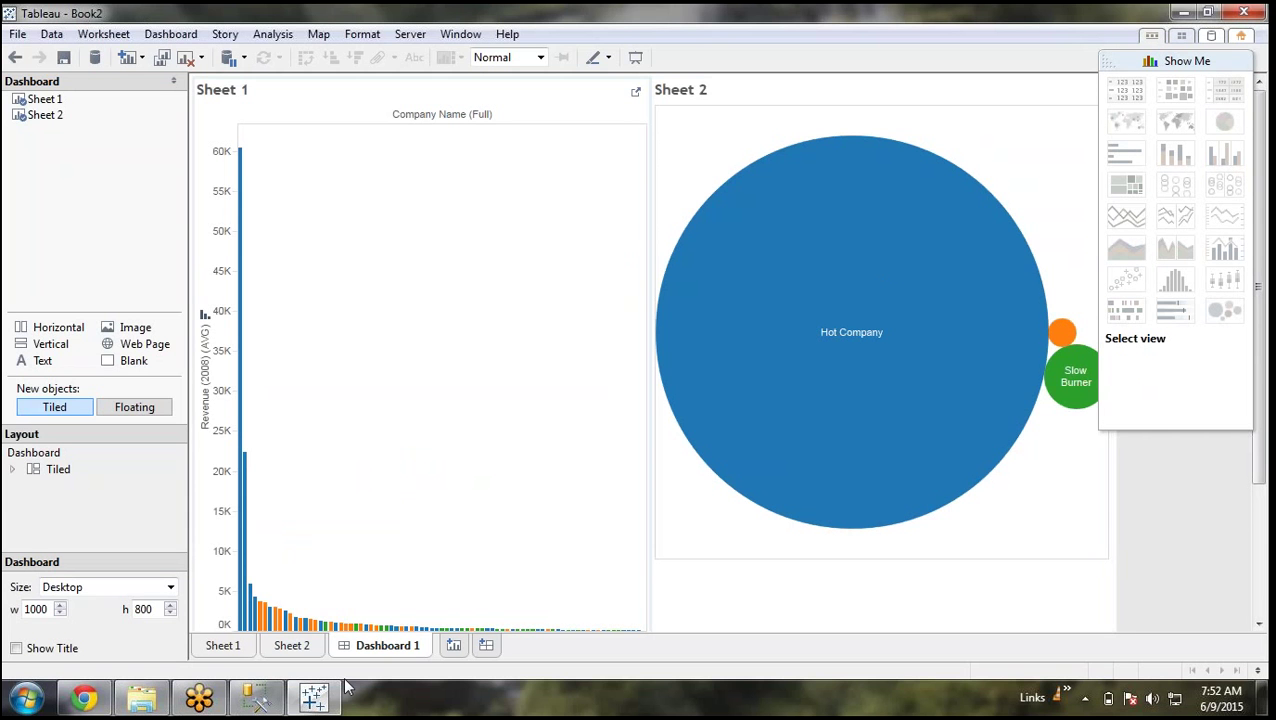
Switch to Windows Explorer to view the files in the Sample Datas folder, and return to Tableau
mouse_move(152, 708)
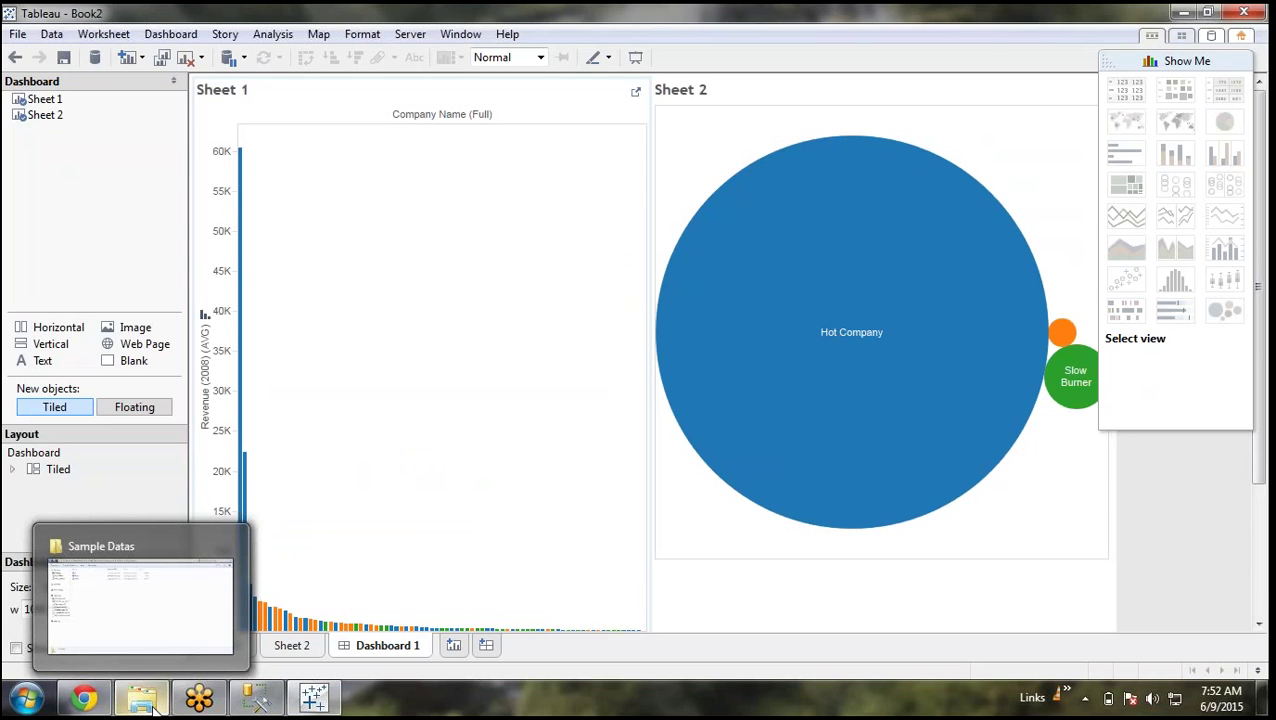
click(152, 708)
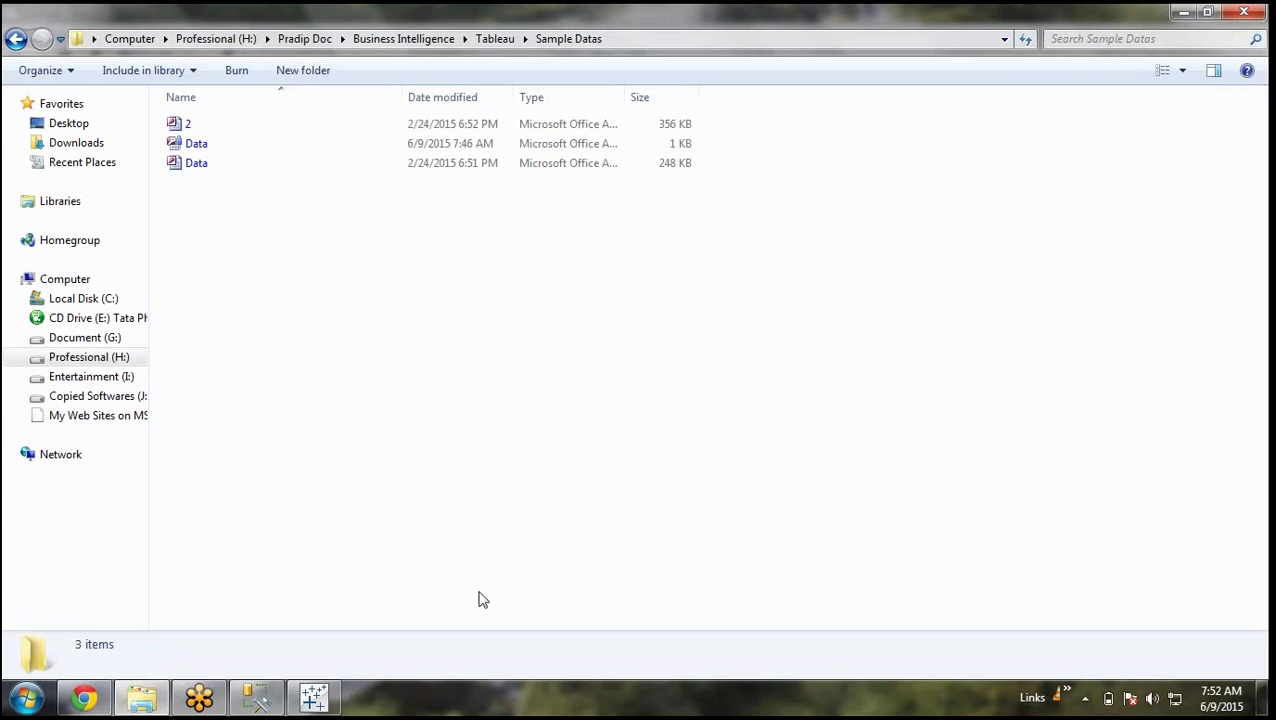
click(315, 700)
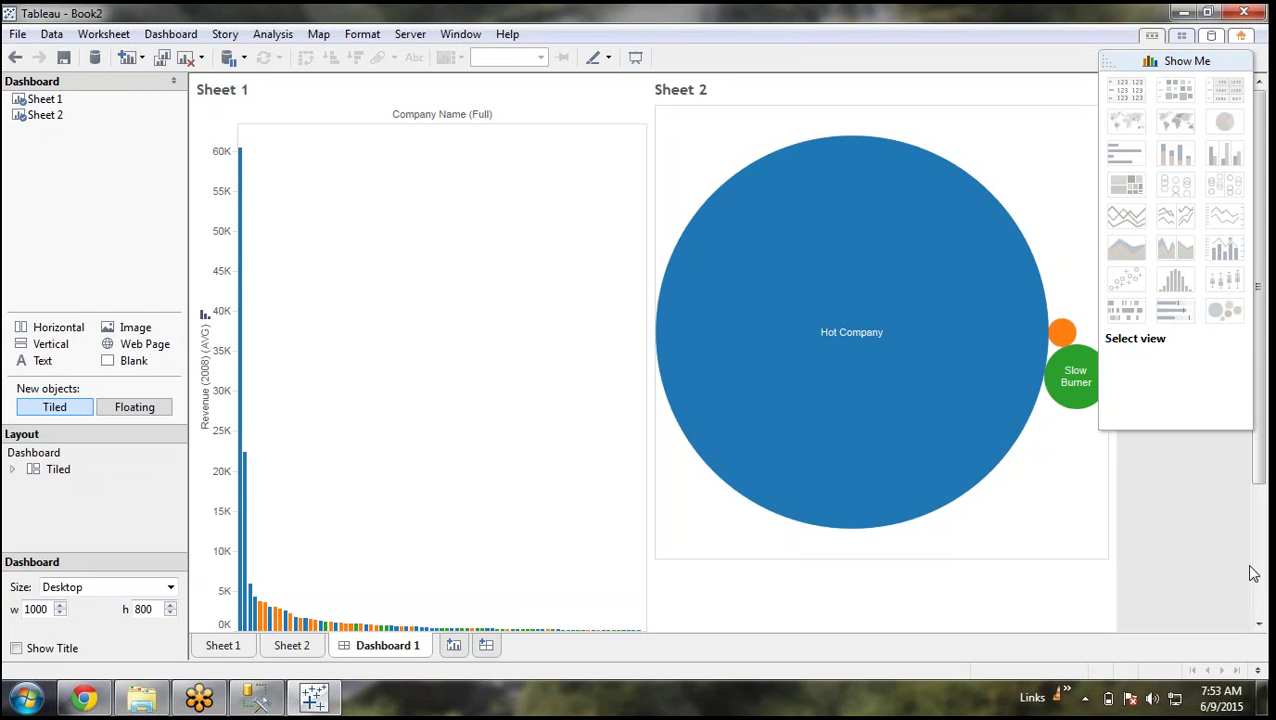
click(1036, 419)
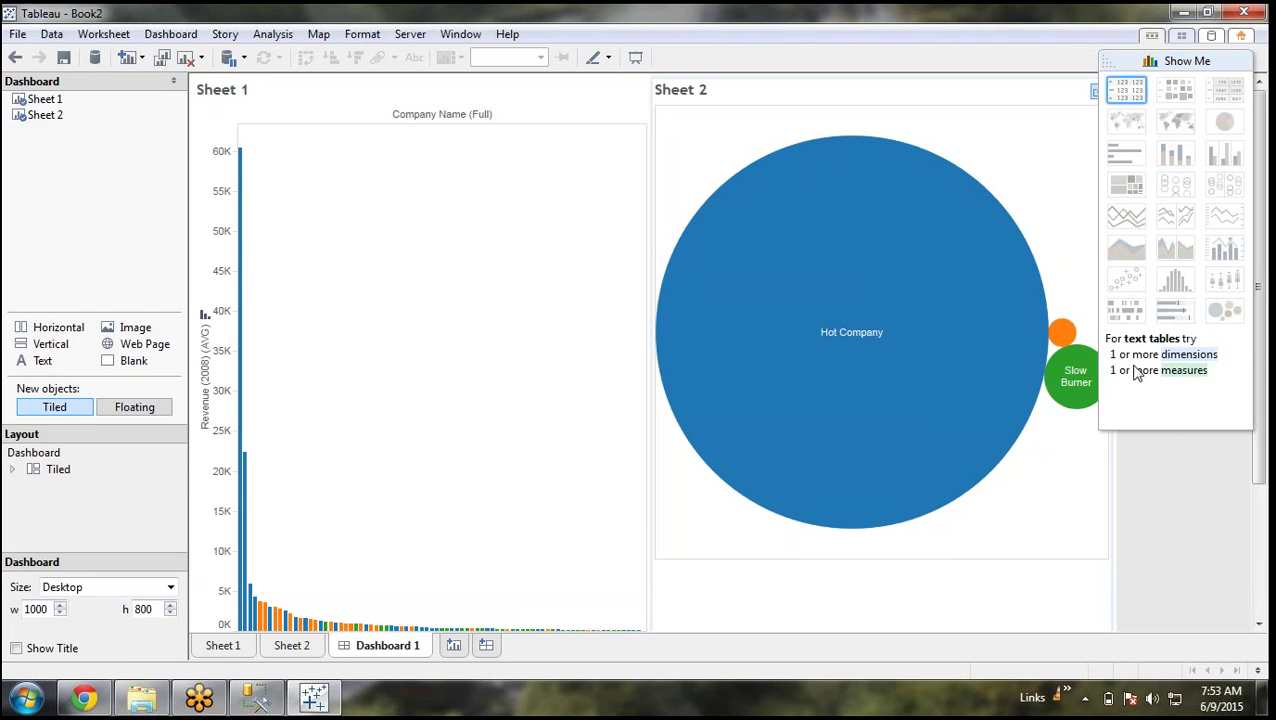
click(1260, 279)
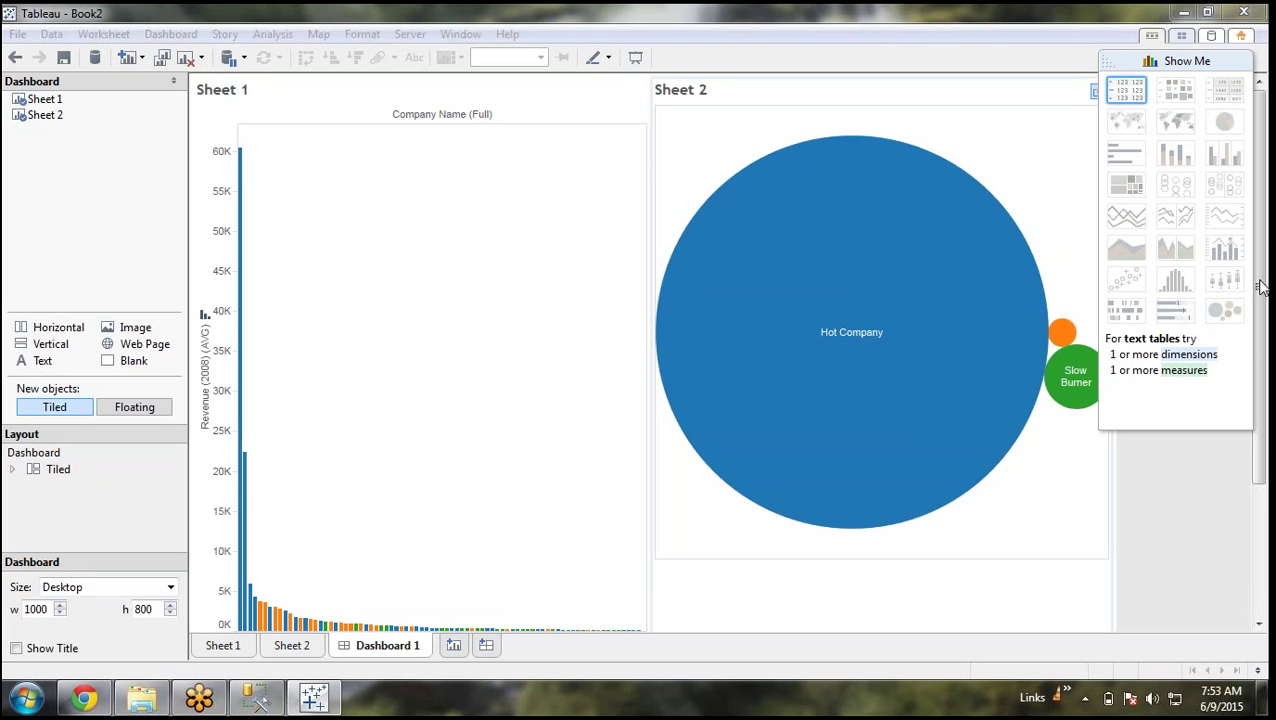